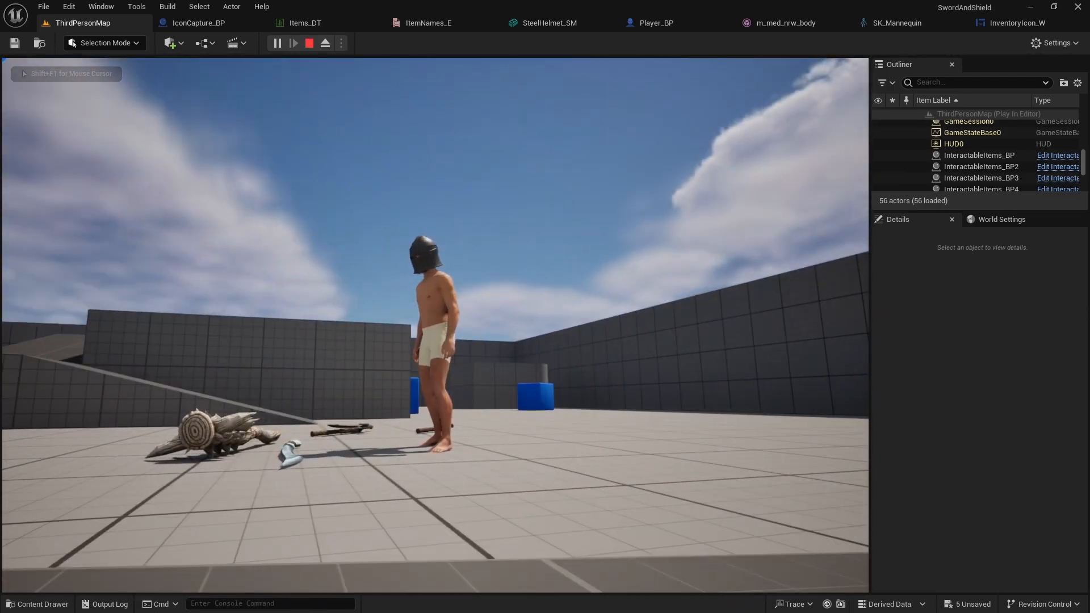
# - Run and jump the helmeted character around the level in the running play session
pyautogui.press('w')
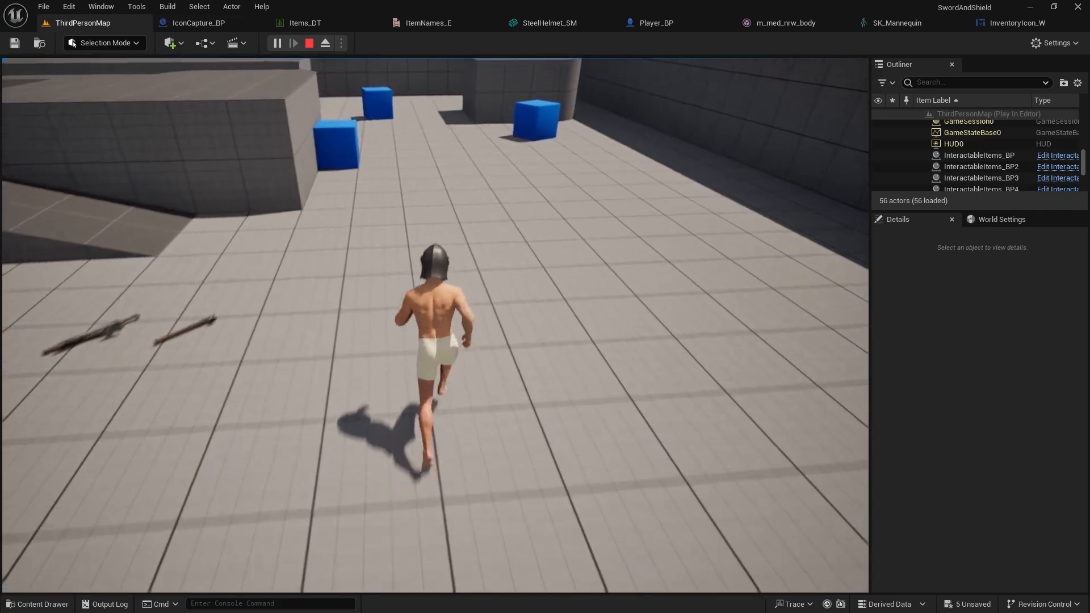
pyautogui.press('space')
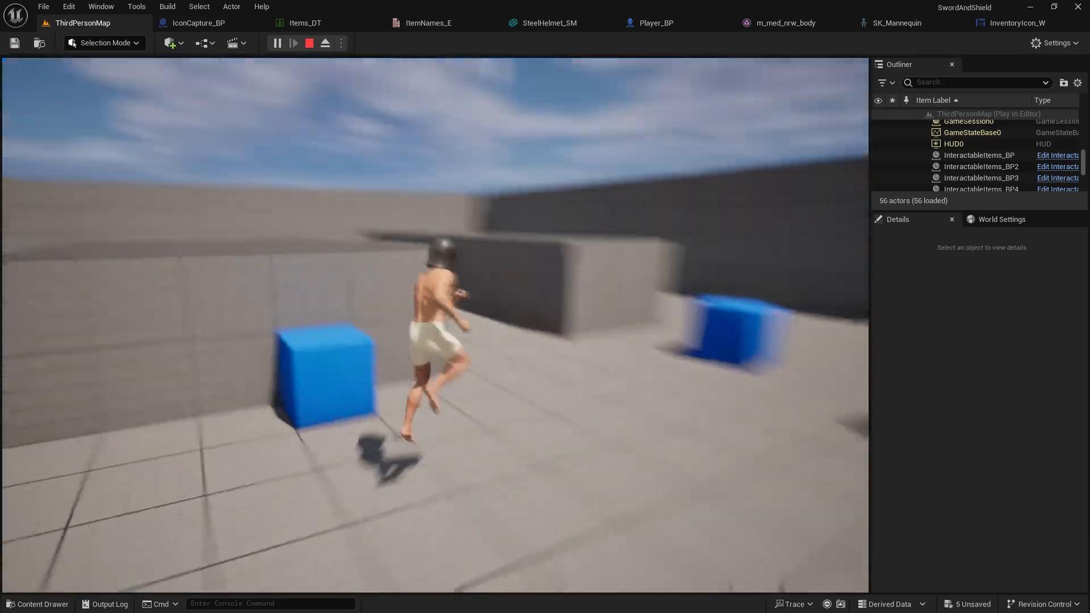
pyautogui.press('space')
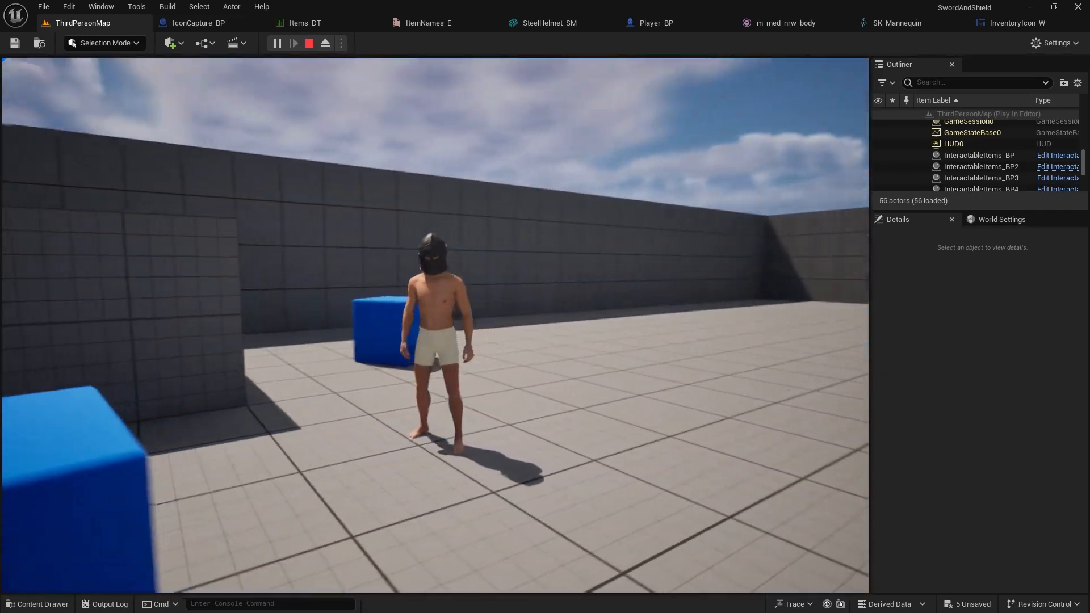
pyautogui.press('w')
# - Unequip the helmet through the inventory, run the character to the weapons on the ground and end the play session
pyautogui.press('i')
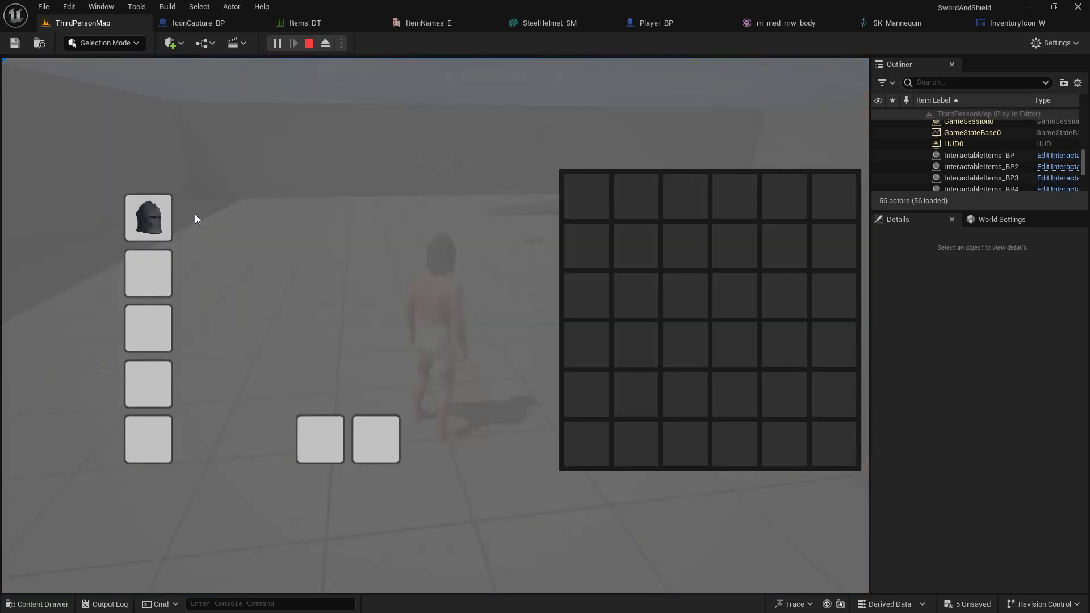
pyautogui.press('i')
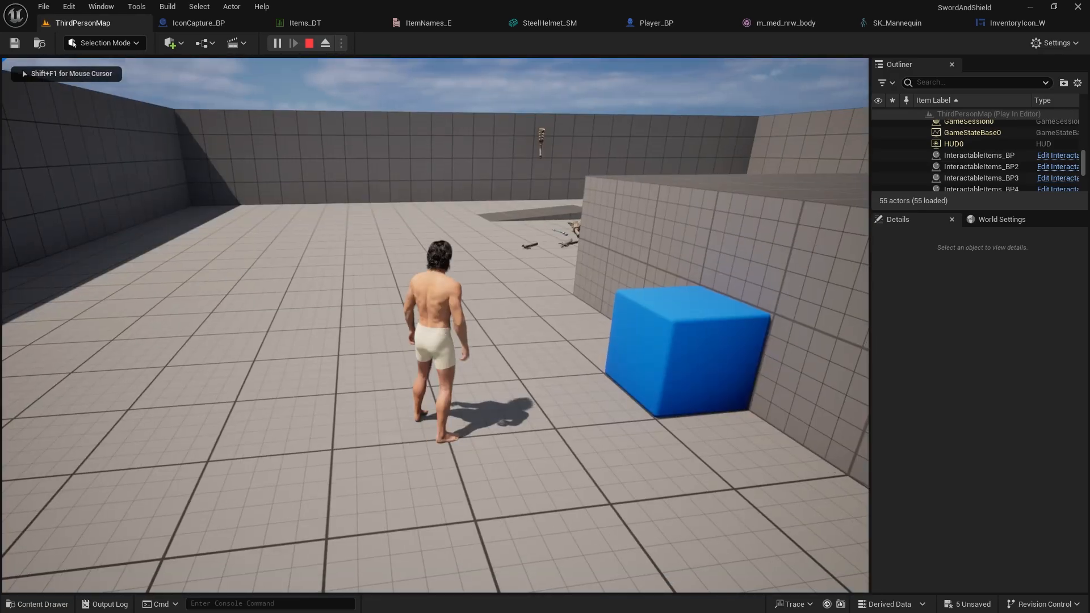
pyautogui.press('w')
pyautogui.press('w')
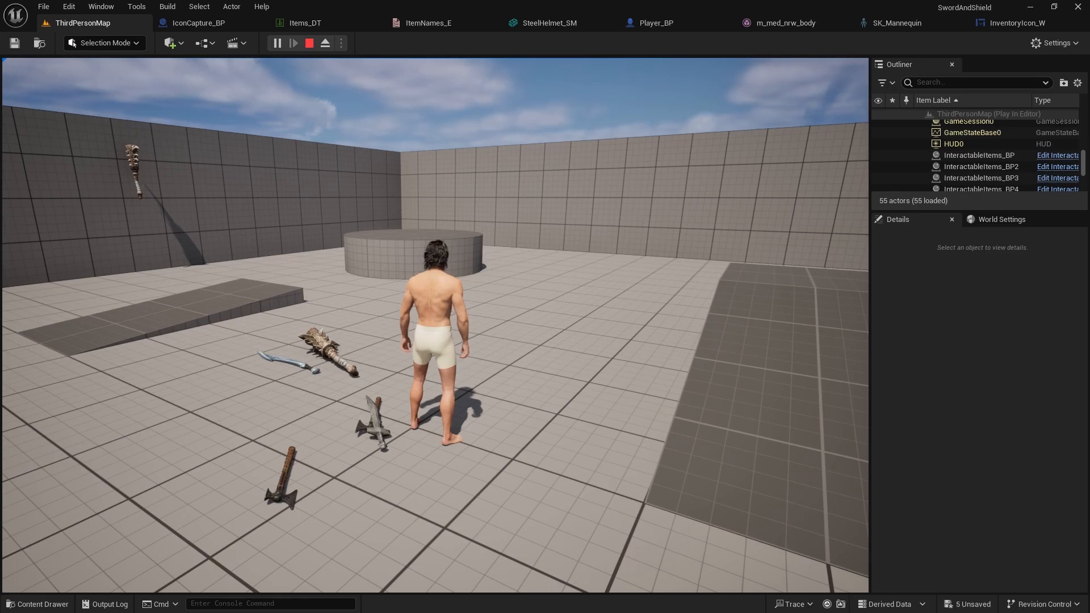
pyautogui.press('Escape')
# - Switch to Sketchfab in the browser, search for "simple steel helmet" and view the download options of Simple Steel Helmet (Game Model)
pyautogui.hotkey('alt', 'Tab')
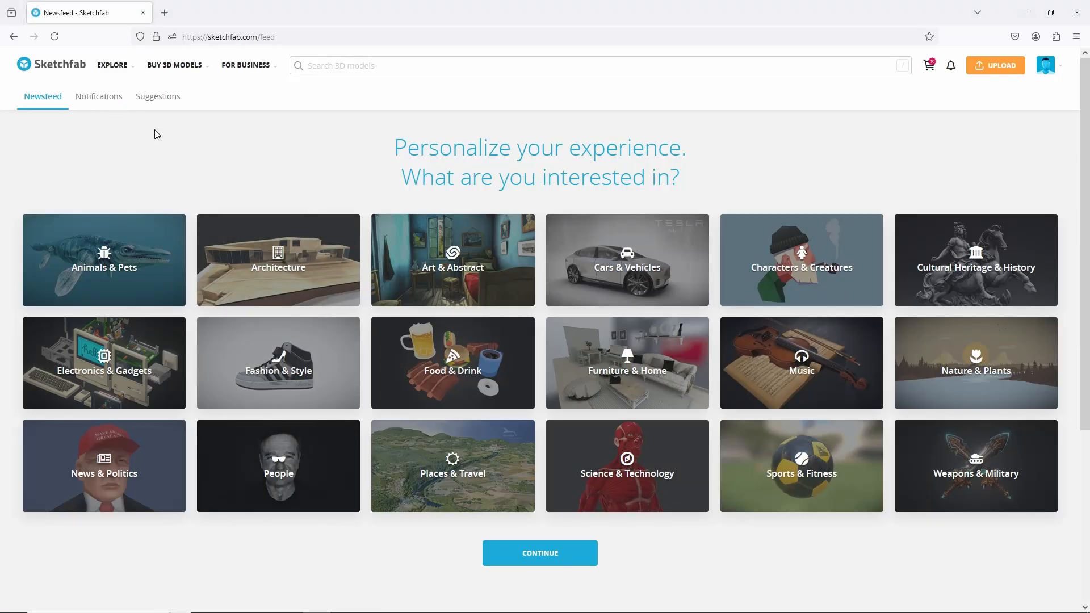
pyautogui.moveTo(251, 55)
pyautogui.click(326, 66)
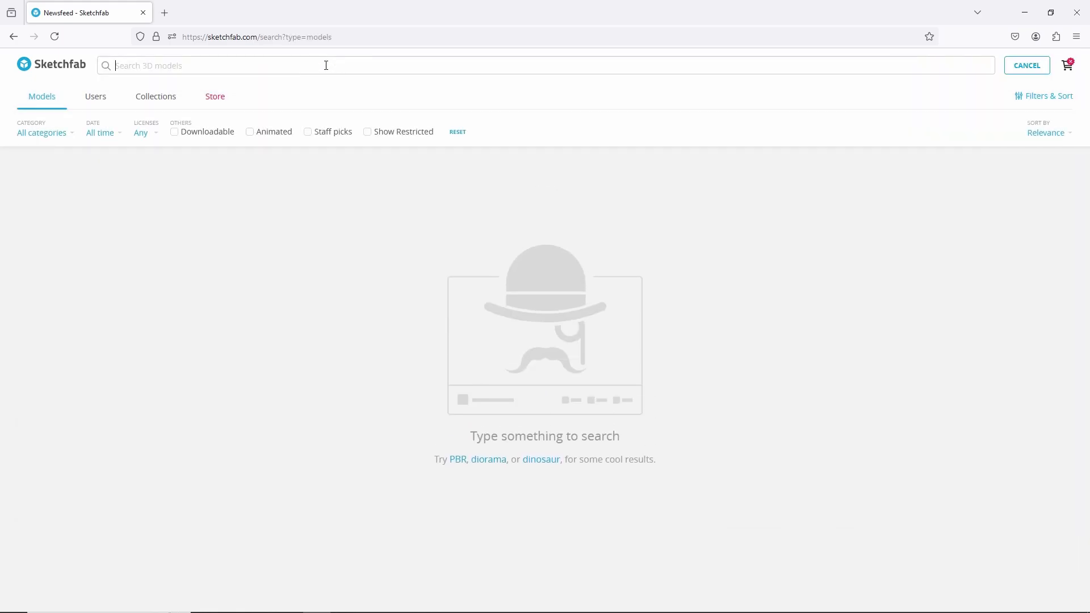
pyautogui.write('sim')
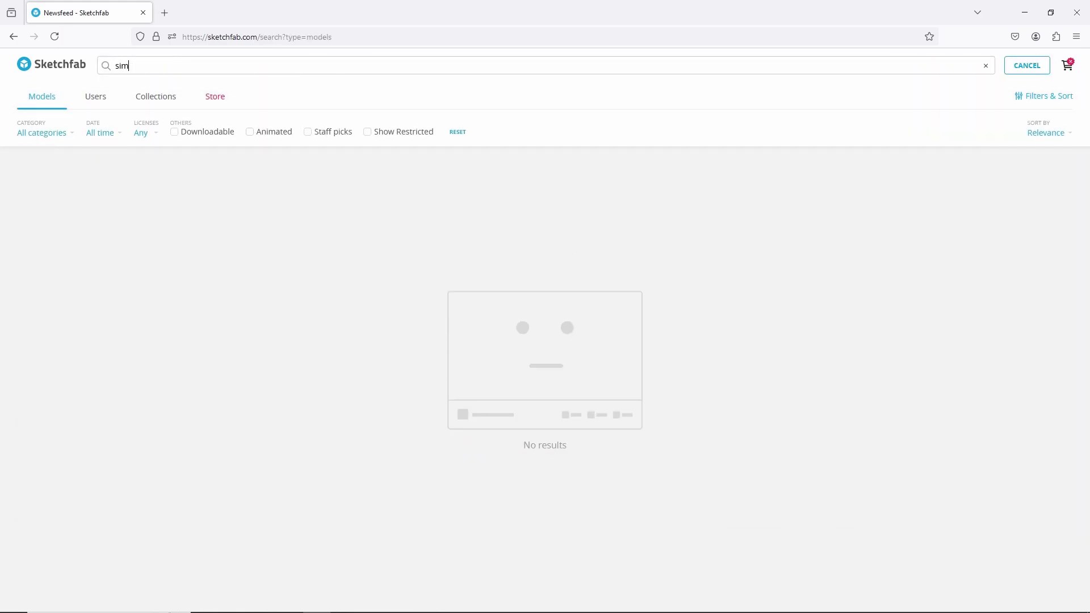
pyautogui.write('ple st')
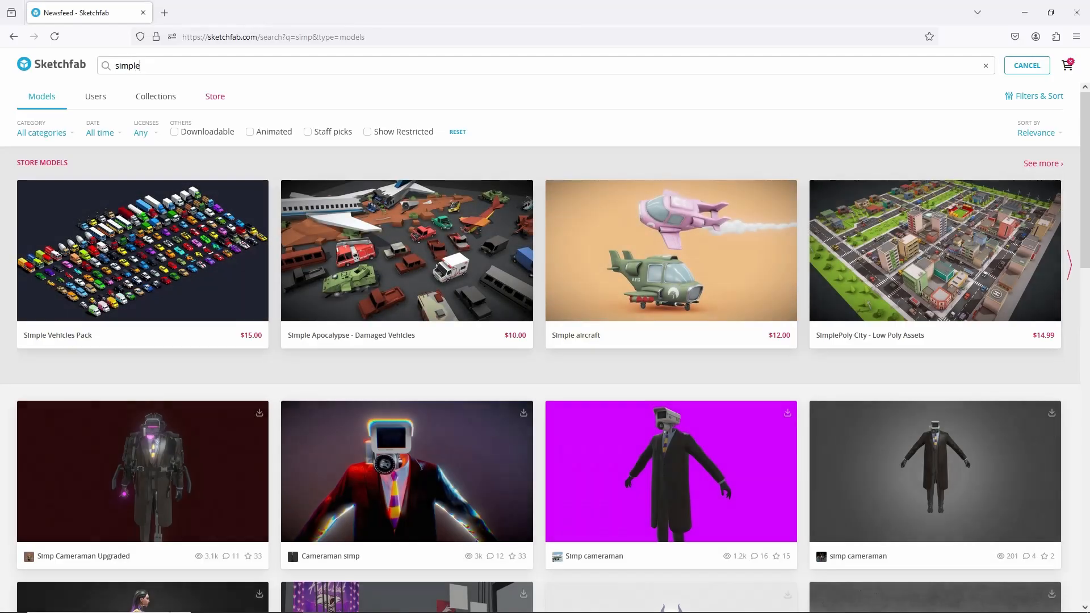
pyautogui.write('eel helmet')
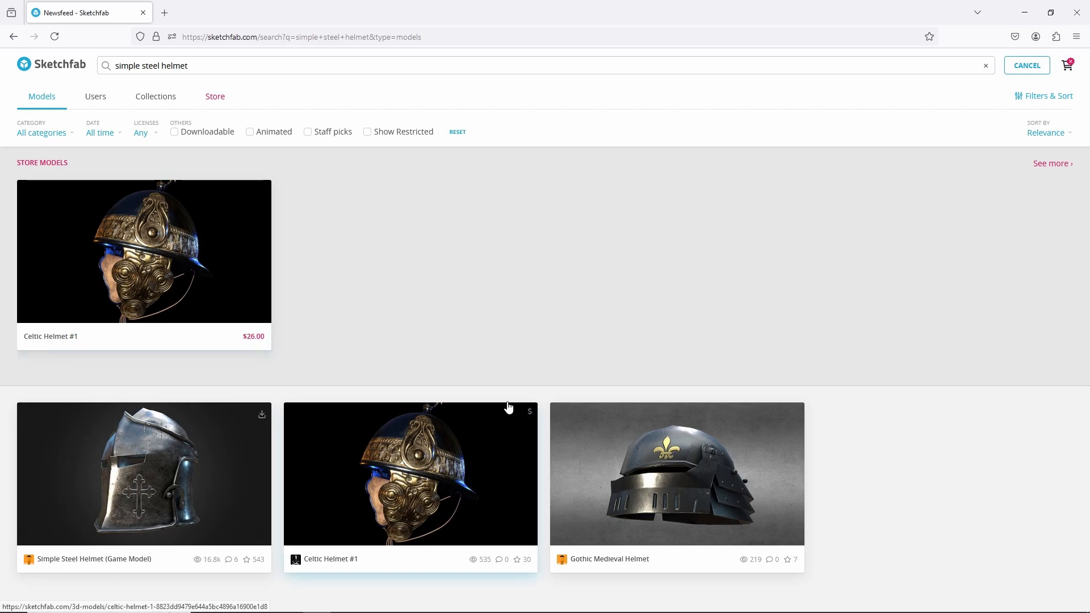
pyautogui.click(262, 417)
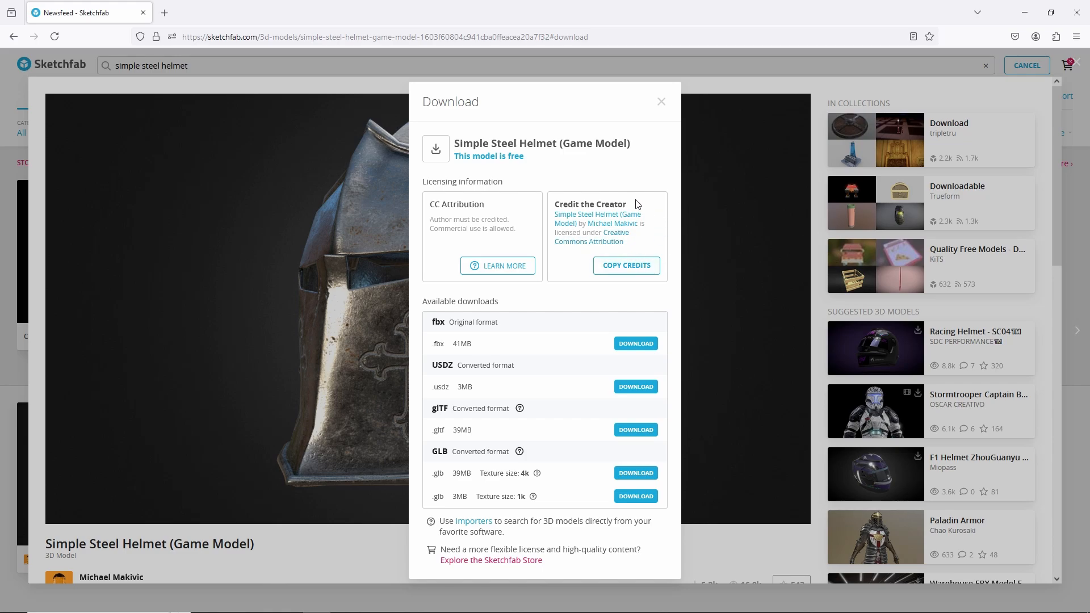
pyautogui.click(661, 106)
# - Minimise the open windows and create a new folder named Helmet on the desktop
pyautogui.click(1024, 13)
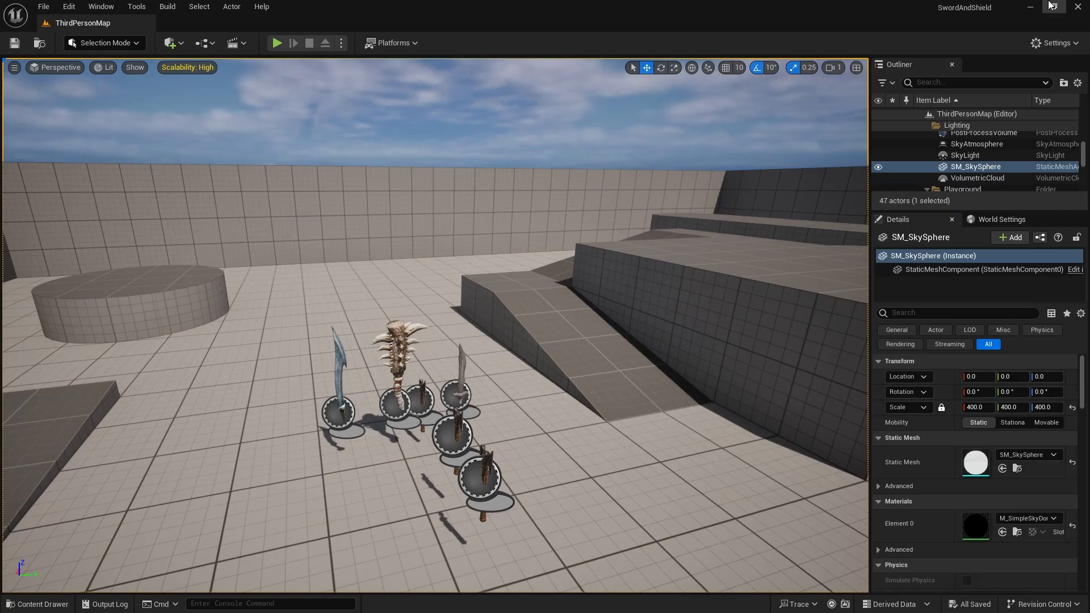
pyautogui.click(1030, 7)
pyautogui.rightClick(56, 244)
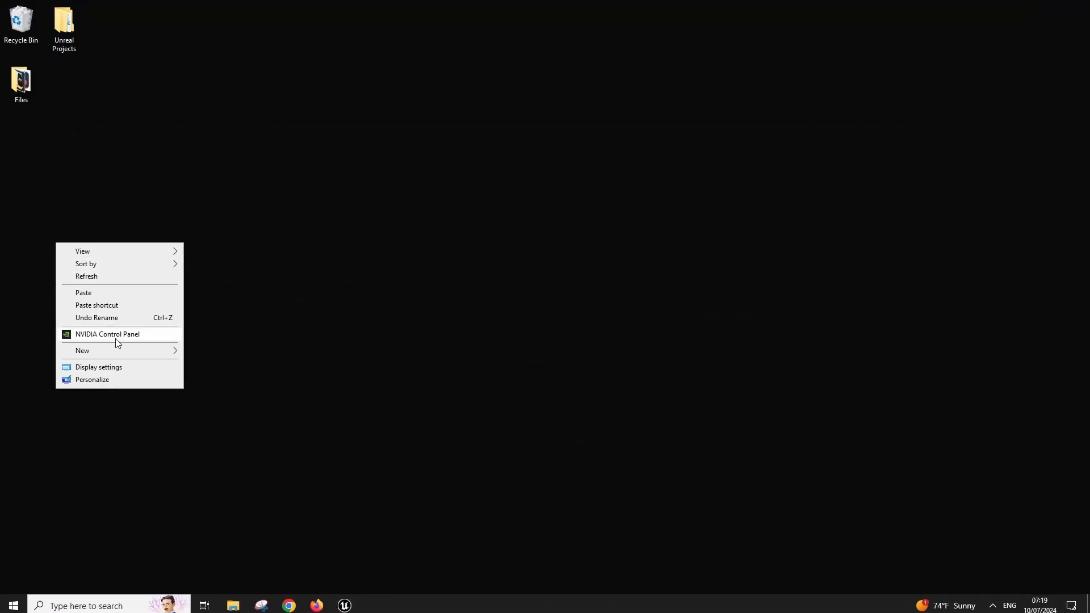
pyautogui.moveTo(136, 350)
pyautogui.click(198, 349)
pyautogui.write('Helmet')
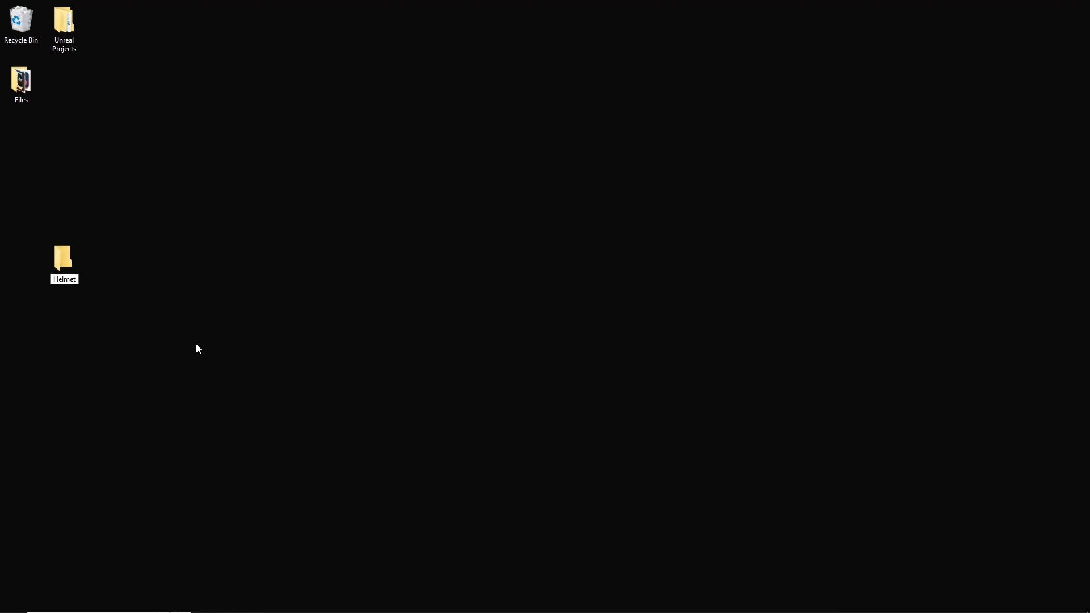
pyautogui.press('Return')
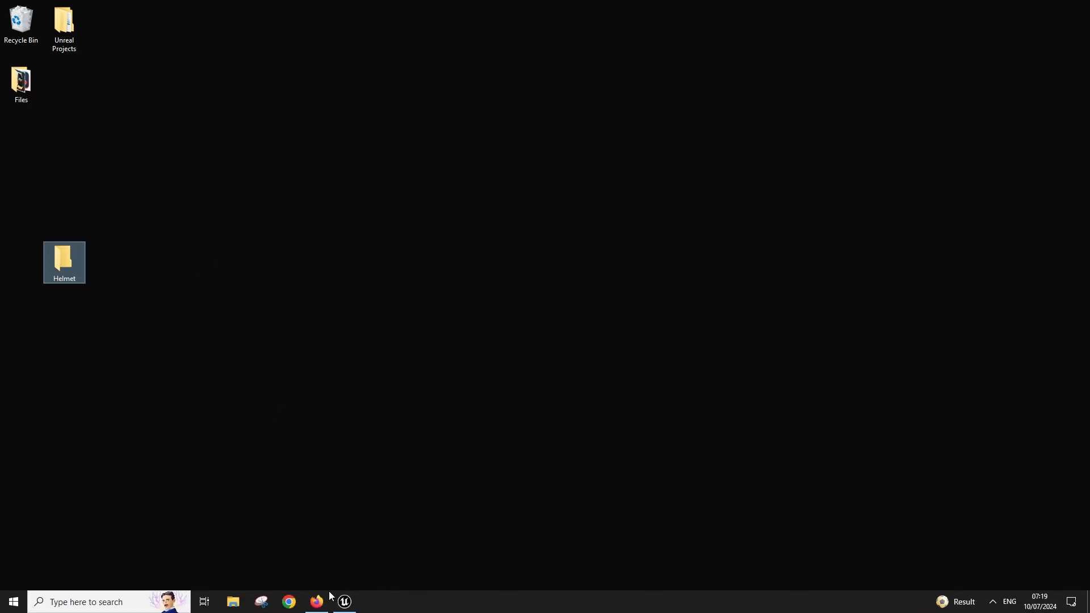
# - Extract the source and textures folders from the downloaded simple-steel-helmet-game-model.zip into the desktop Helmet folder, and open the extracted source folder
pyautogui.click(319, 601)
pyautogui.hotkey('ctrl', 'shift', 'y')
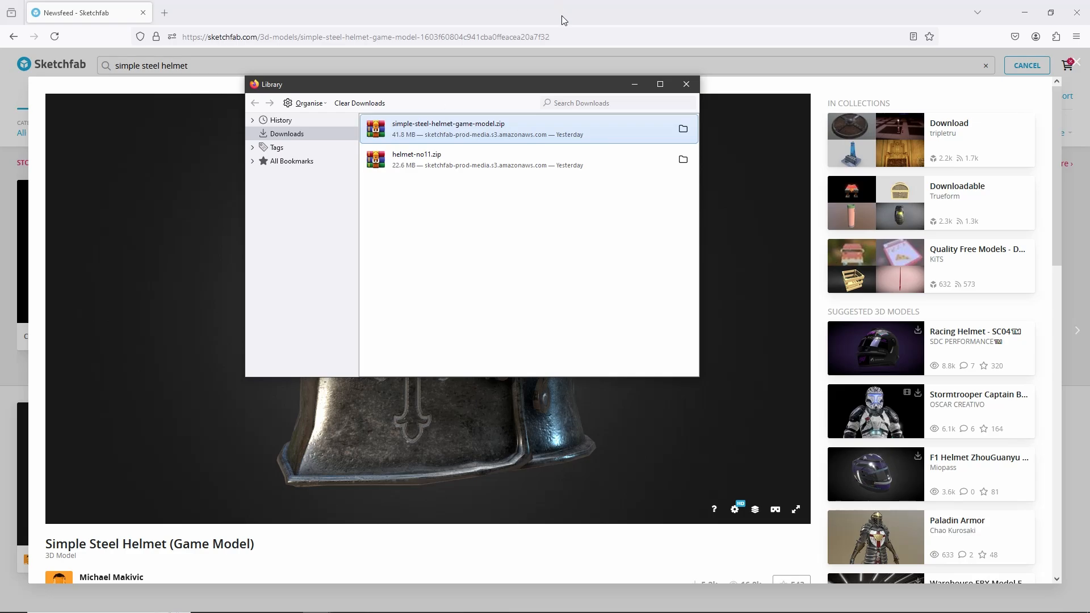
pyautogui.click(683, 127)
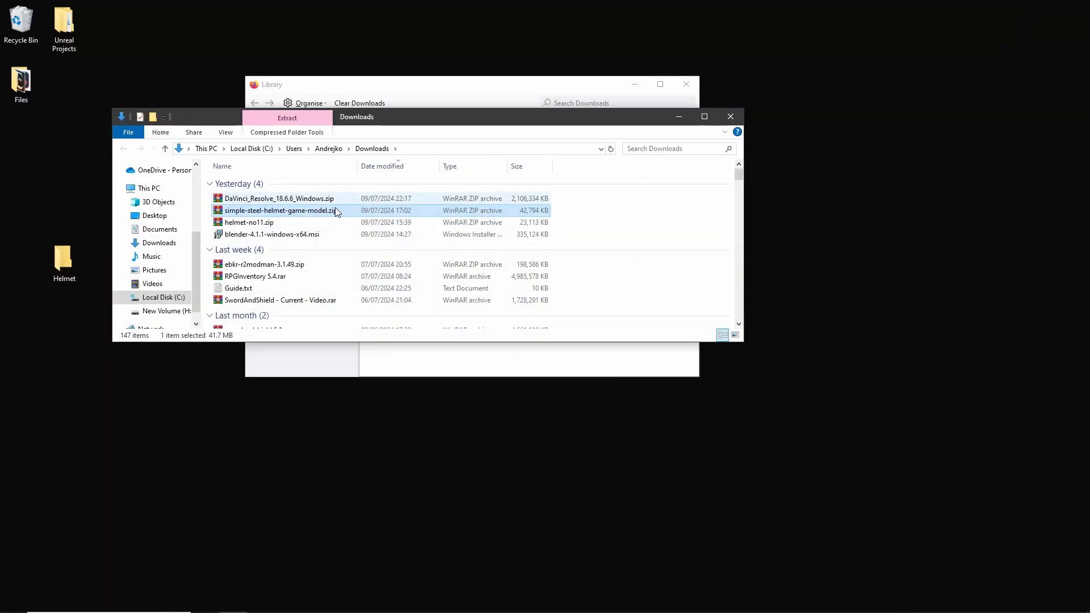
pyautogui.doubleClick(405, 210)
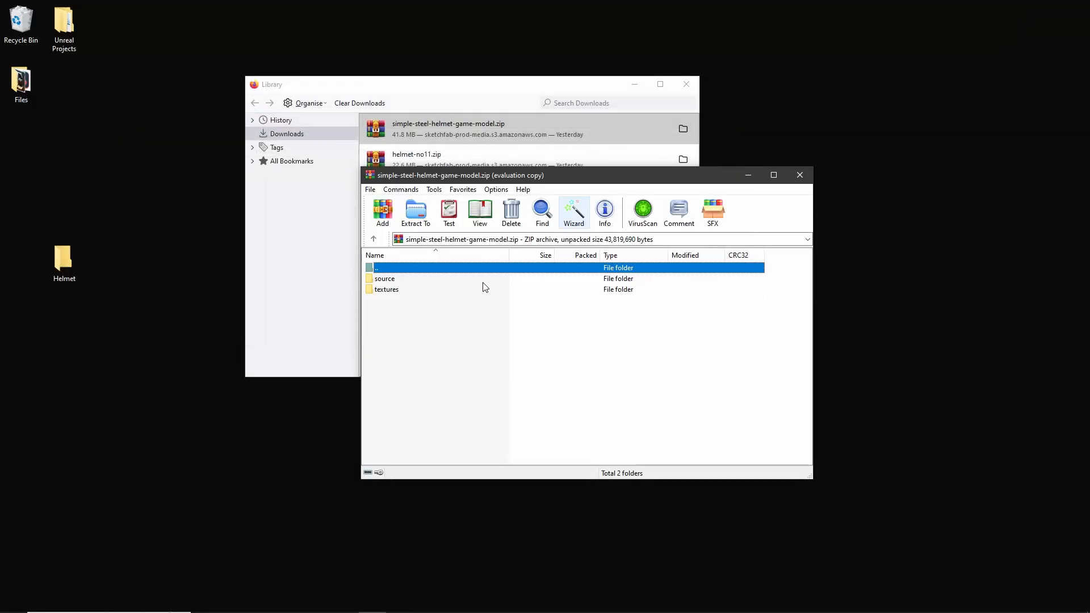
pyautogui.moveTo(391, 307); pyautogui.dragTo(59, 255)
pyautogui.click(647, 332)
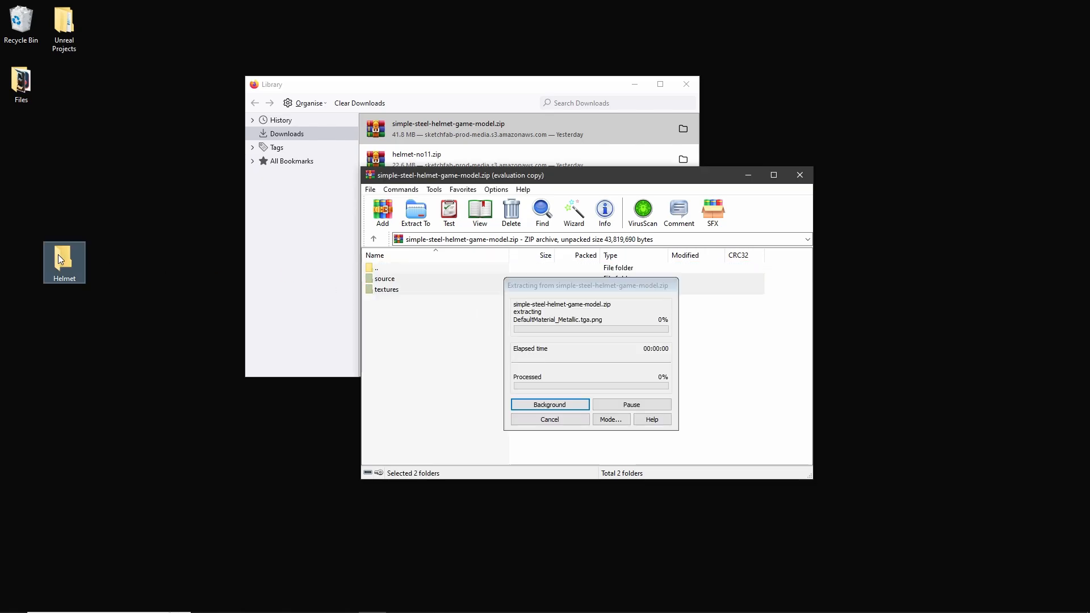
pyautogui.doubleClick(58, 258)
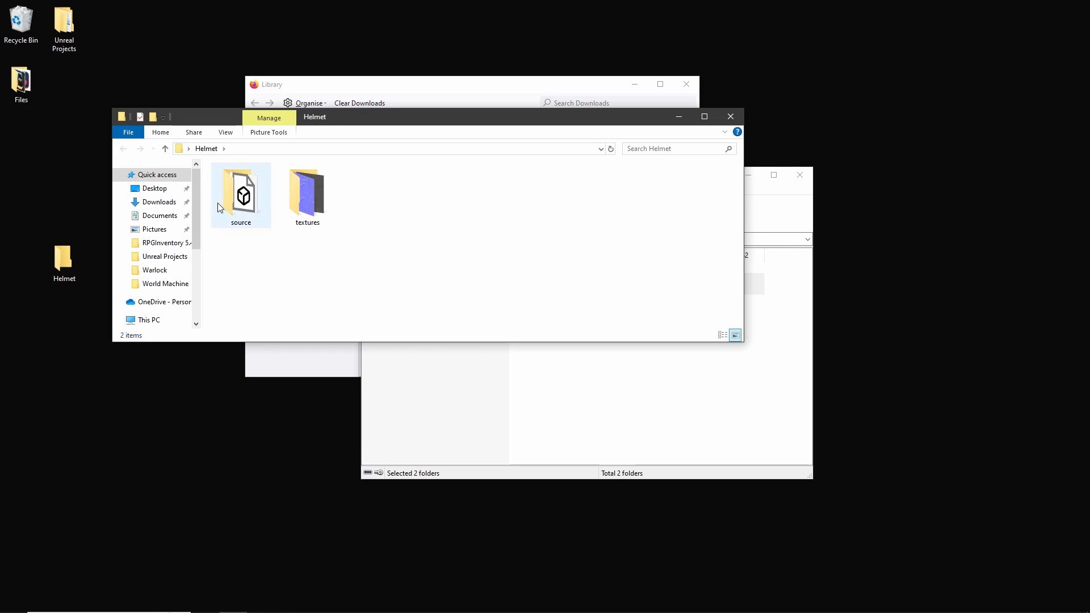
pyautogui.doubleClick(249, 211)
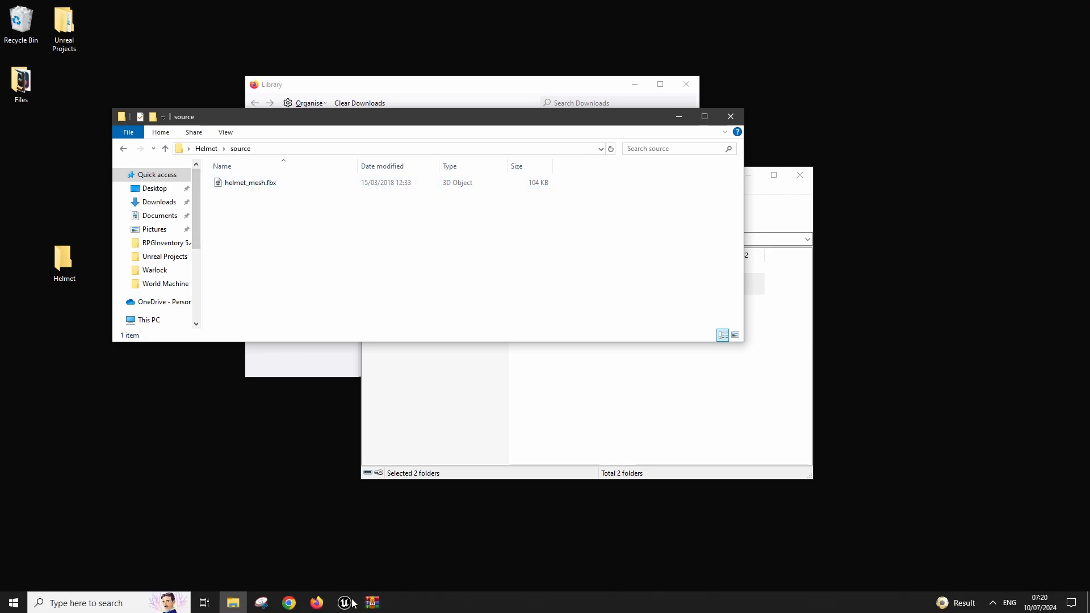
# - Switch to Unreal Editor, create a SteelHelmet folder inside ThirdPerson/Meshes and open it
pyautogui.click(354, 605)
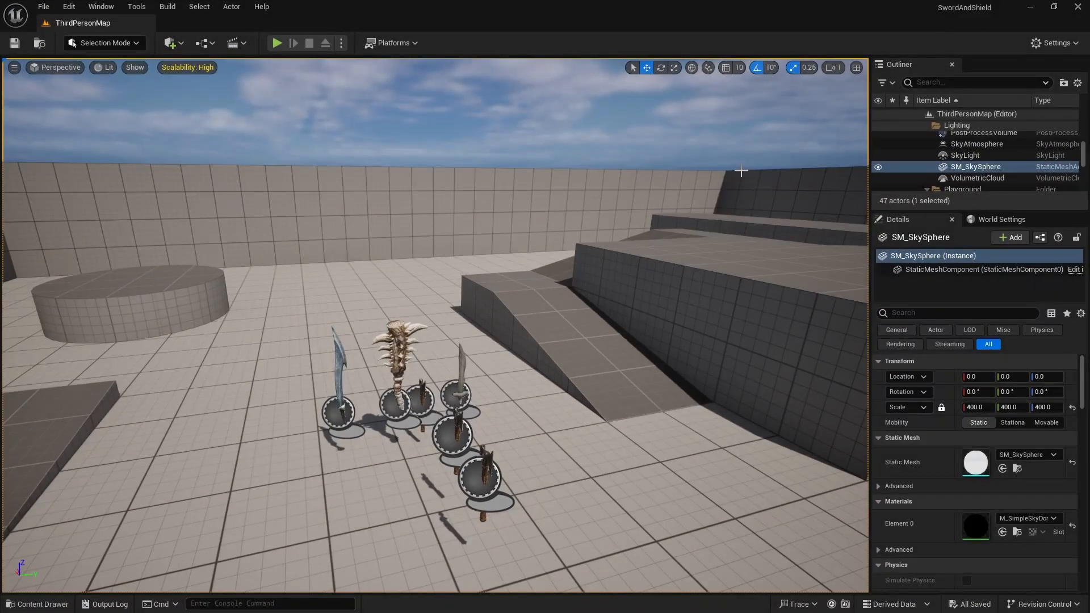
pyautogui.hotkey('ctrl', 'space')
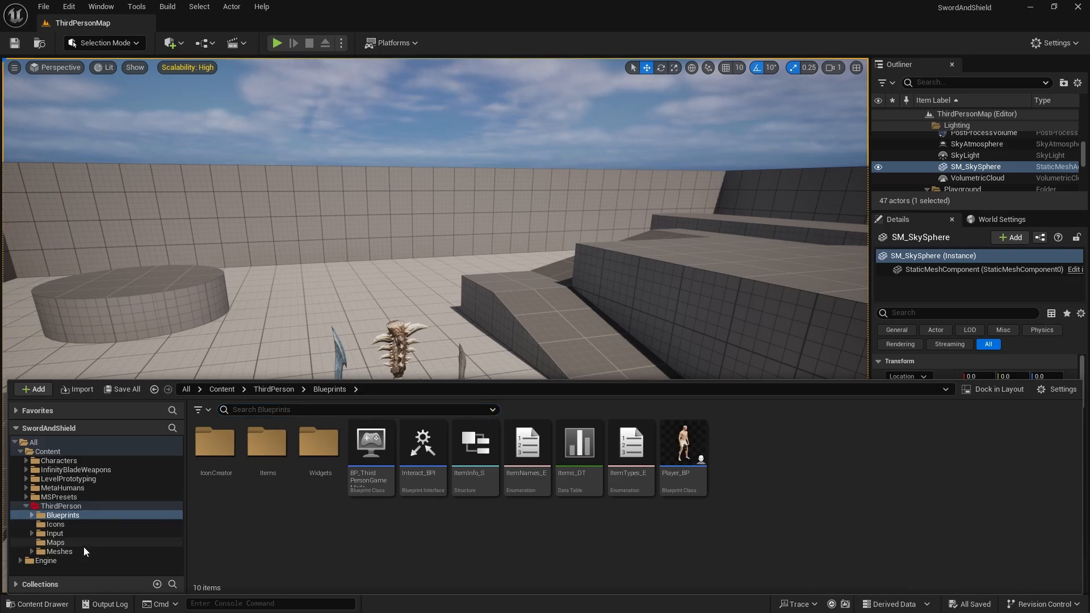
pyautogui.click(66, 552)
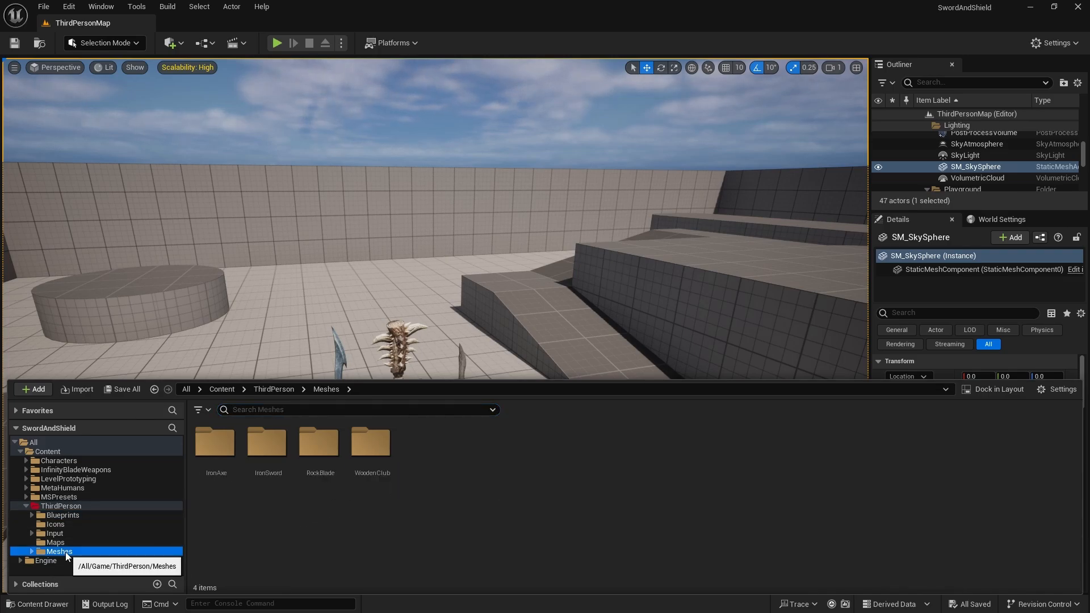
pyautogui.rightClick(431, 454)
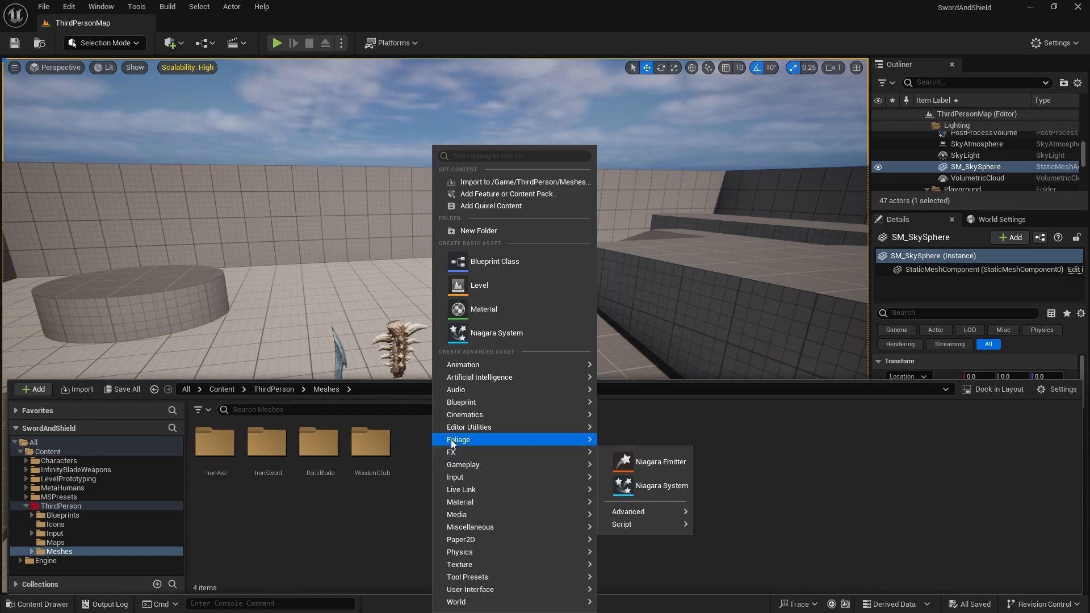
pyautogui.click(480, 231)
pyautogui.write('S')
pyautogui.press('BackSpace')
pyautogui.write('teelHelmet')
pyautogui.press('Return')
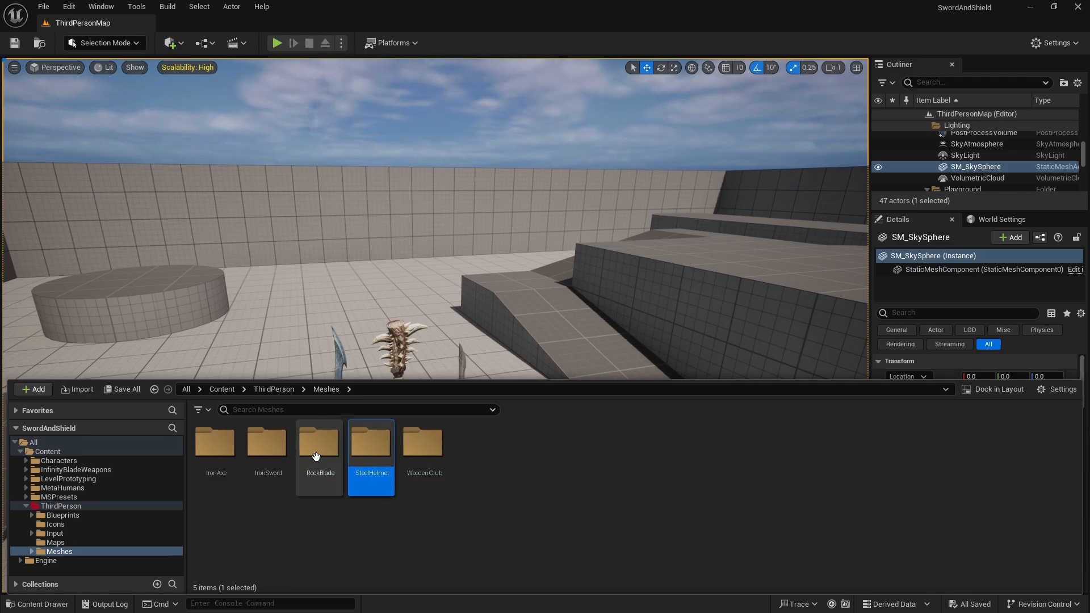
pyautogui.doubleClick(371, 448)
# - Place the editor window beside the source folder and import helmet_mesh.fbx into the SteelHelmet folder with the default static mesh options
pyautogui.click(1053, 7)
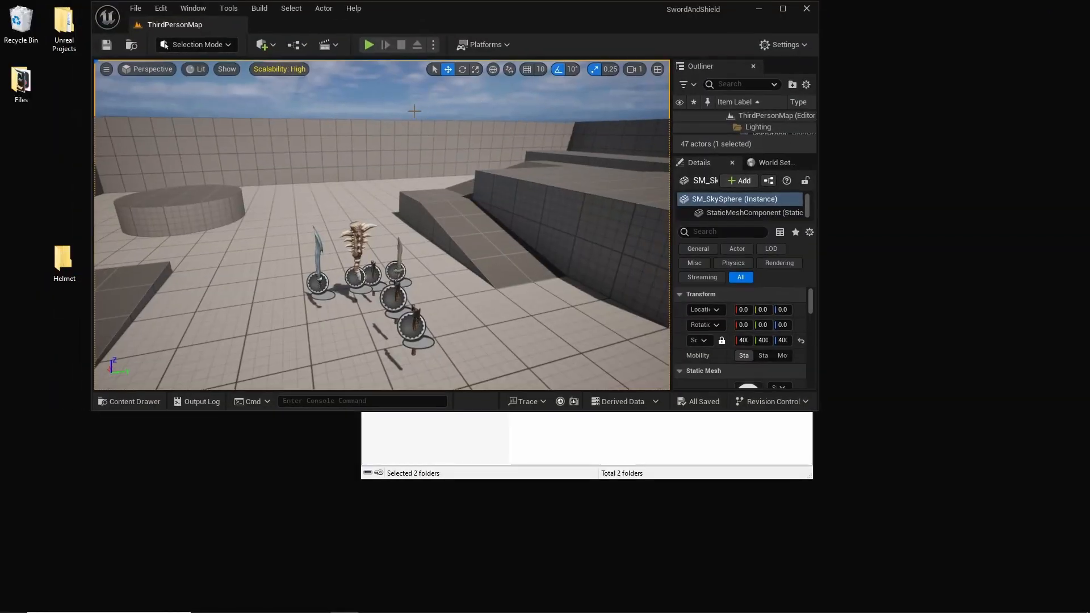
pyautogui.moveTo(418, 46); pyautogui.dragTo(607, 17)
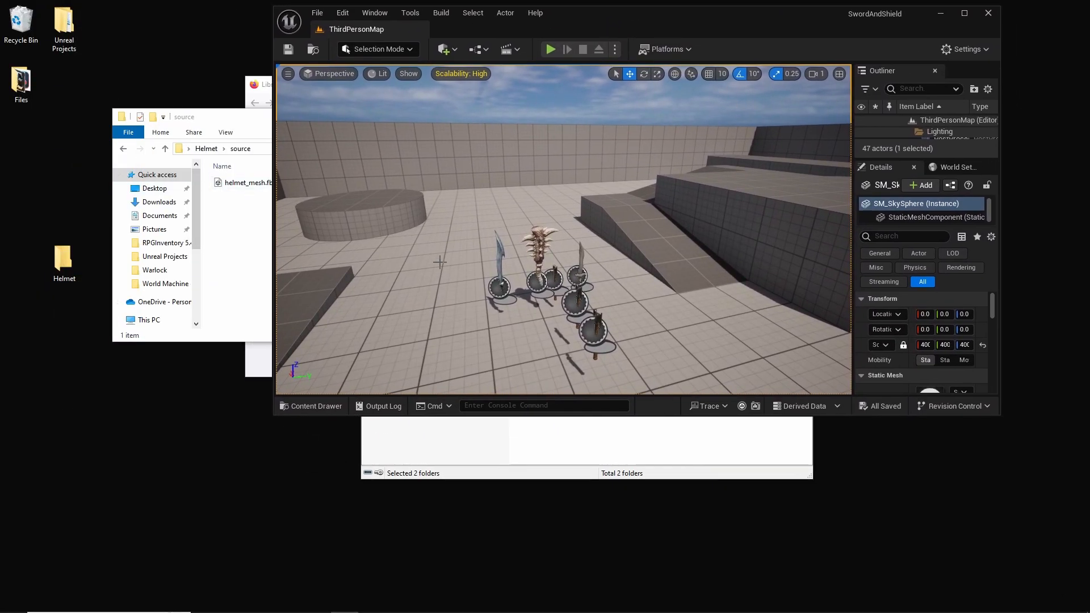
pyautogui.hotkey('ctrl', 'space')
pyautogui.moveTo(236, 183); pyautogui.dragTo(448, 338)
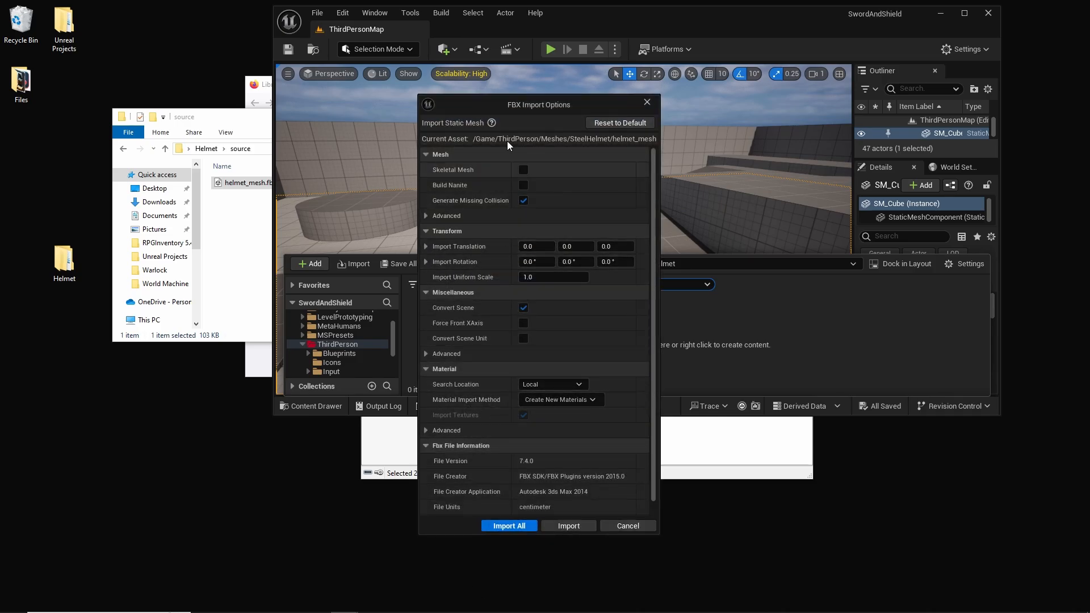
pyautogui.click(509, 525)
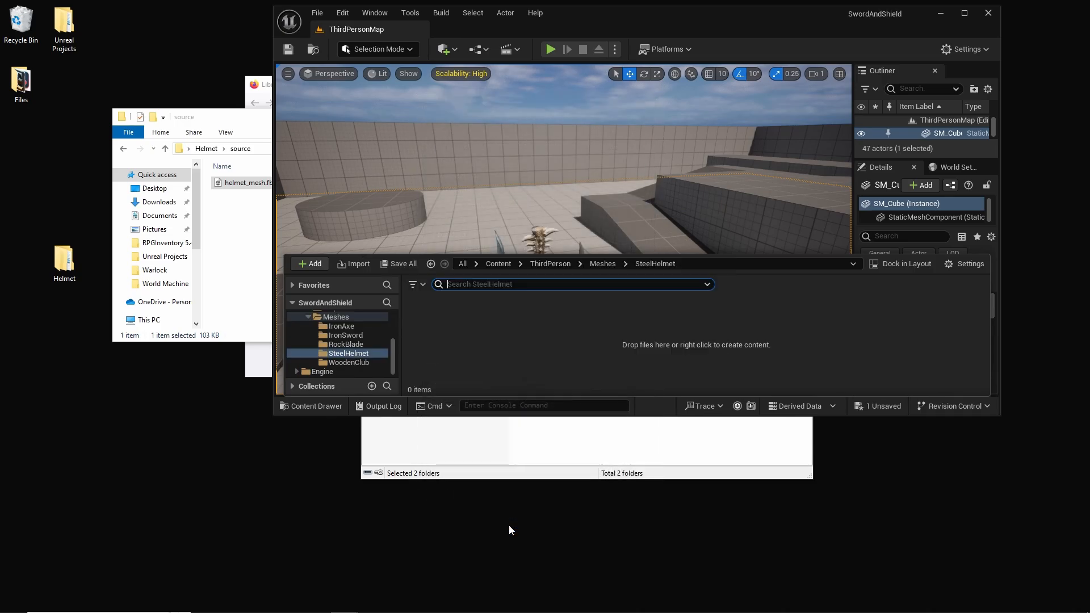
# - Import the four DefaultMaterial textures from the Helmet textures folder into the SteelHelmet folder, and close the file window
pyautogui.click(233, 222)
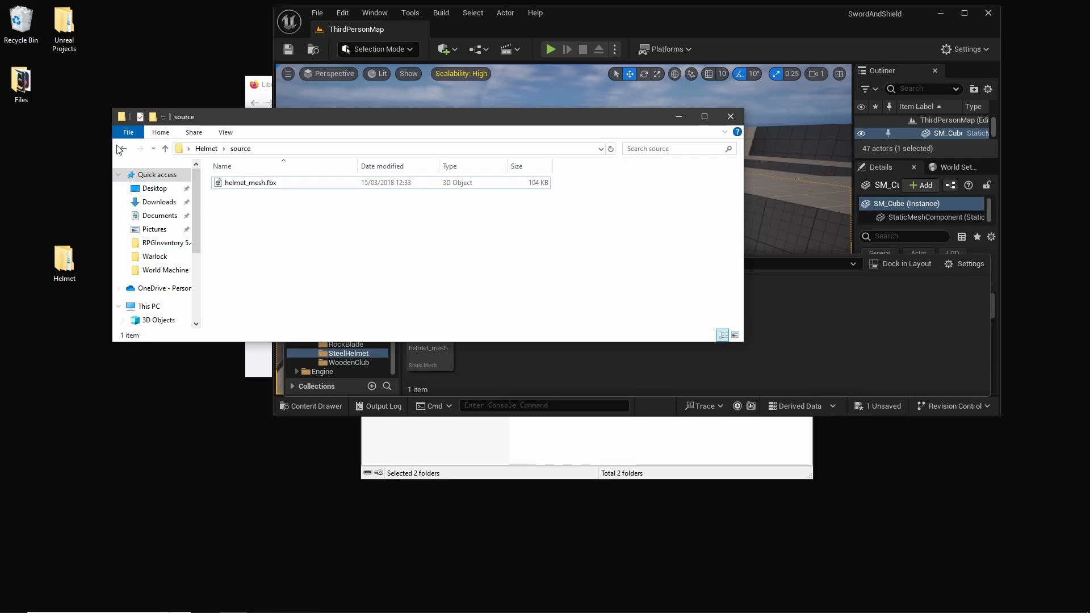
pyautogui.click(123, 149)
pyautogui.doubleClick(319, 207)
pyautogui.moveTo(246, 263); pyautogui.dragTo(560, 372)
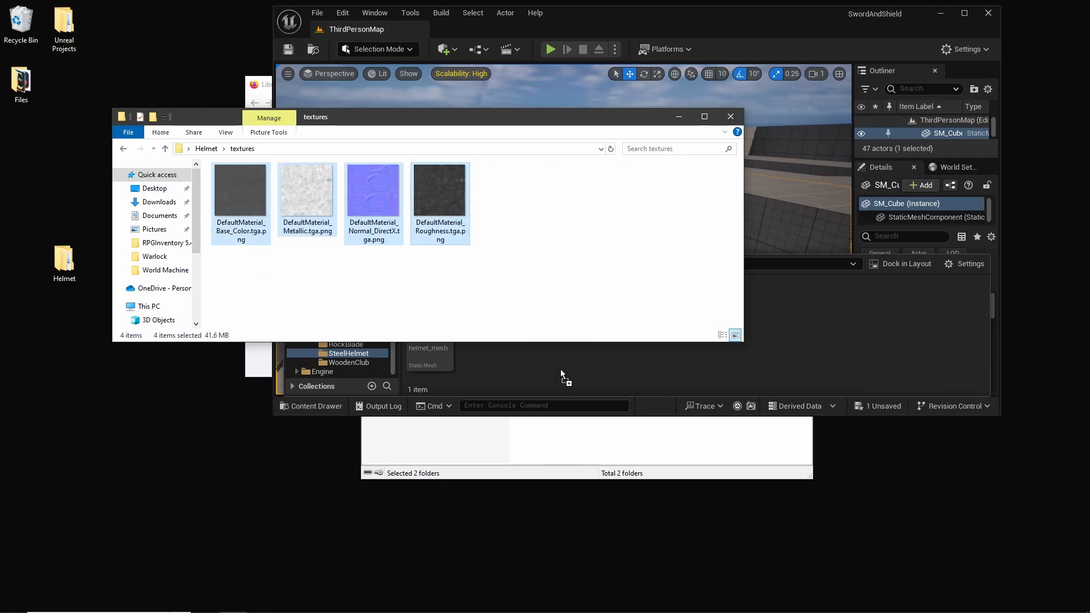
pyautogui.click(560, 371)
pyautogui.moveTo(225, 271); pyautogui.dragTo(532, 366)
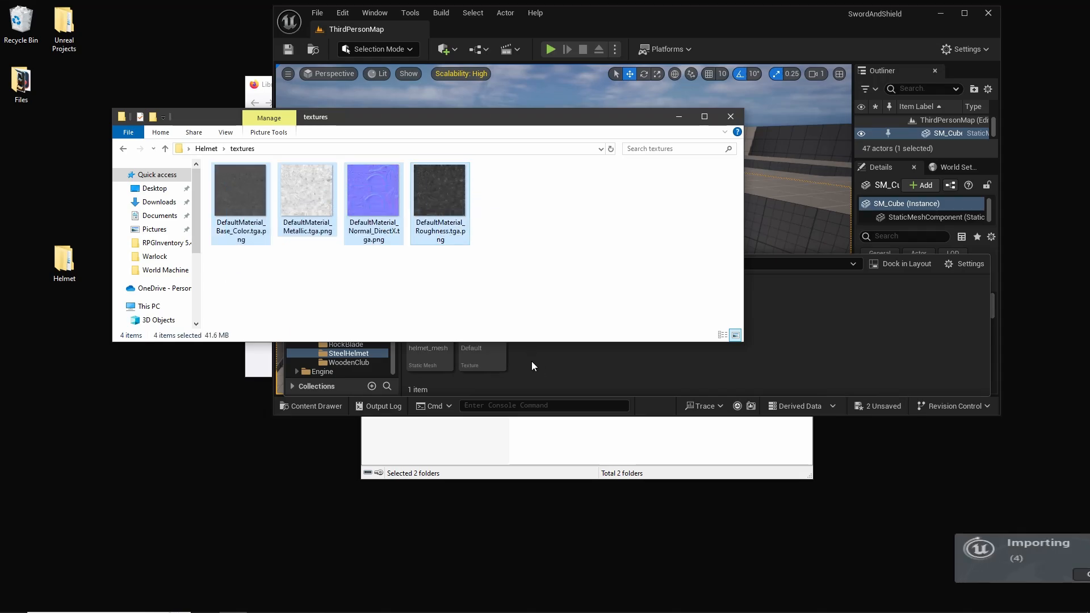
pyautogui.click(731, 117)
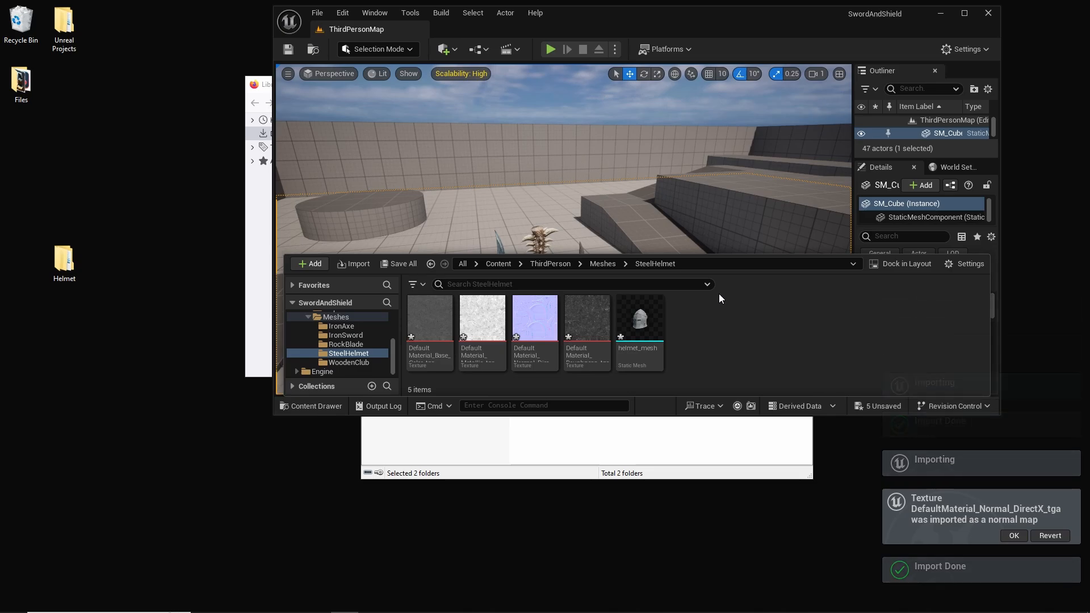
# - Maximize the editor window, inspect helmet_mesh and its material slot in the mesh editor, and close the mesh
pyautogui.click(964, 14)
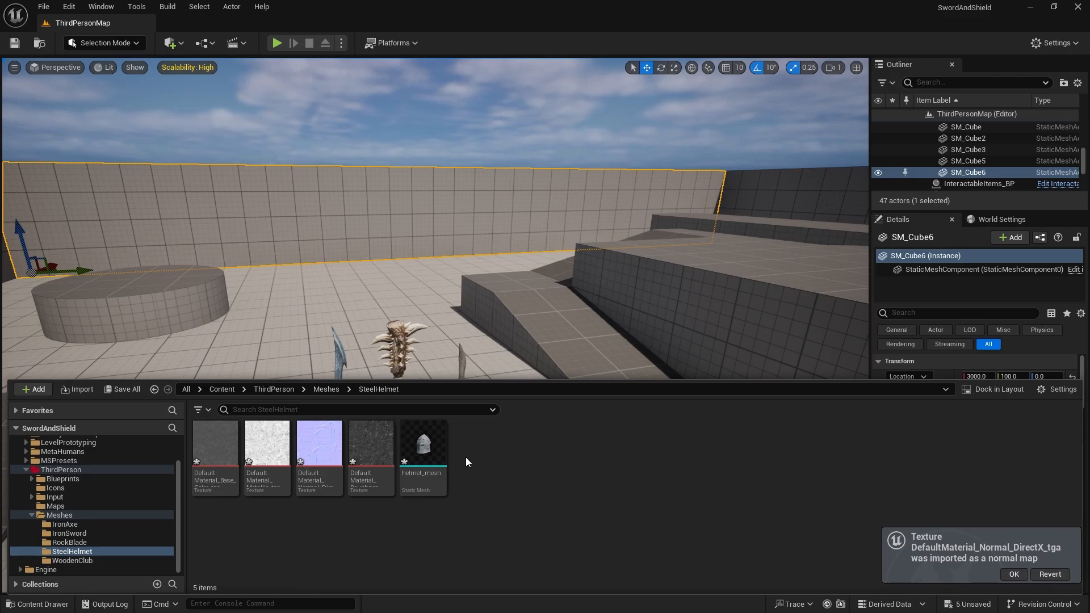
pyautogui.doubleClick(428, 444)
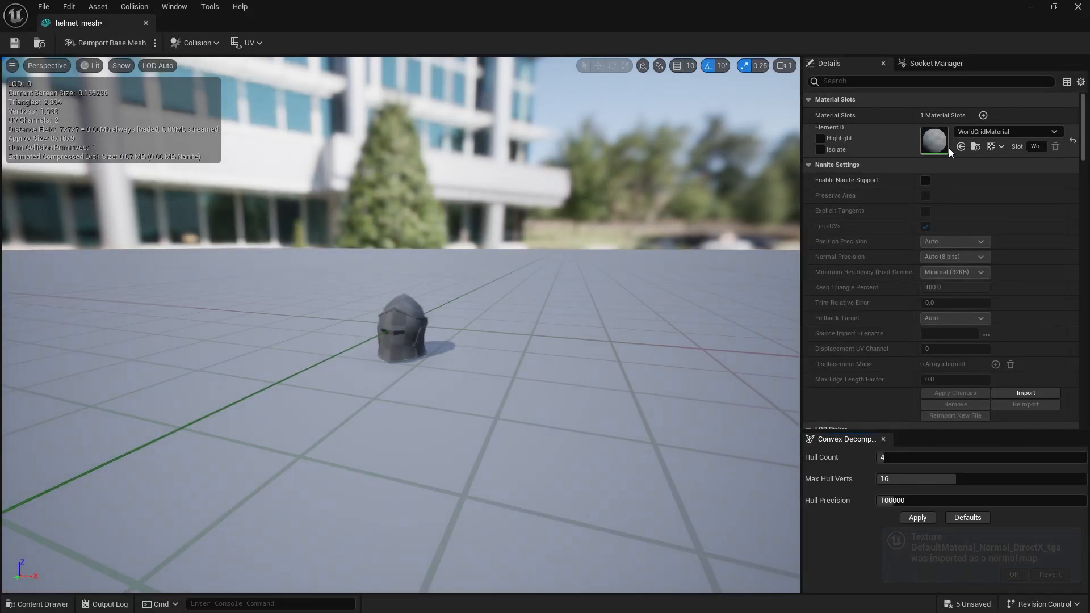
pyautogui.click(146, 23)
pyautogui.hotkey('ctrl', 'space')
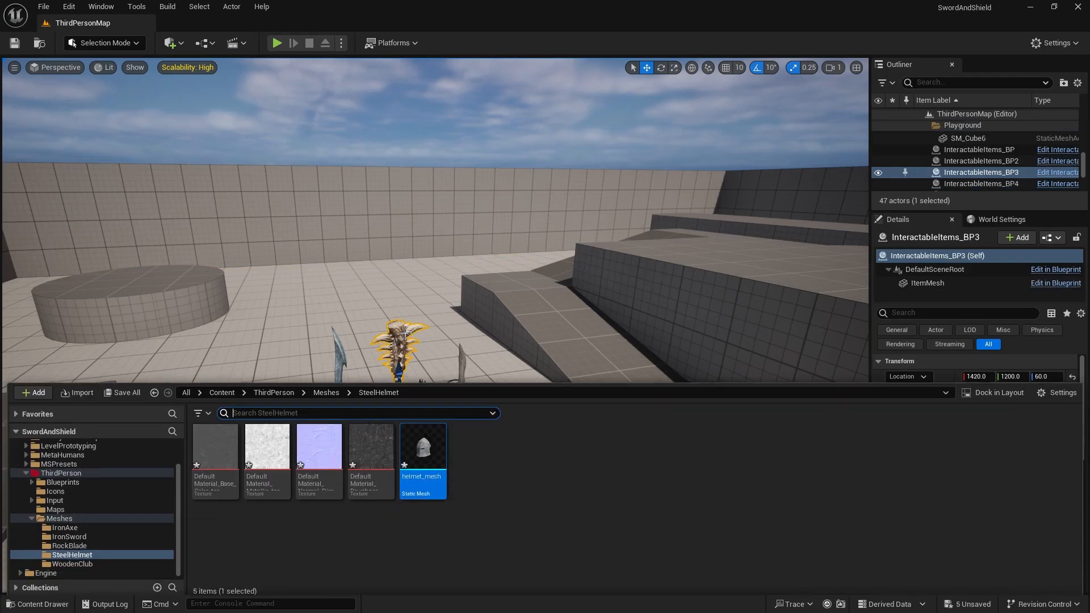
# - Create a new material named SteelHelmet_M in the SteelHelmet folder
pyautogui.rightClick(512, 471)
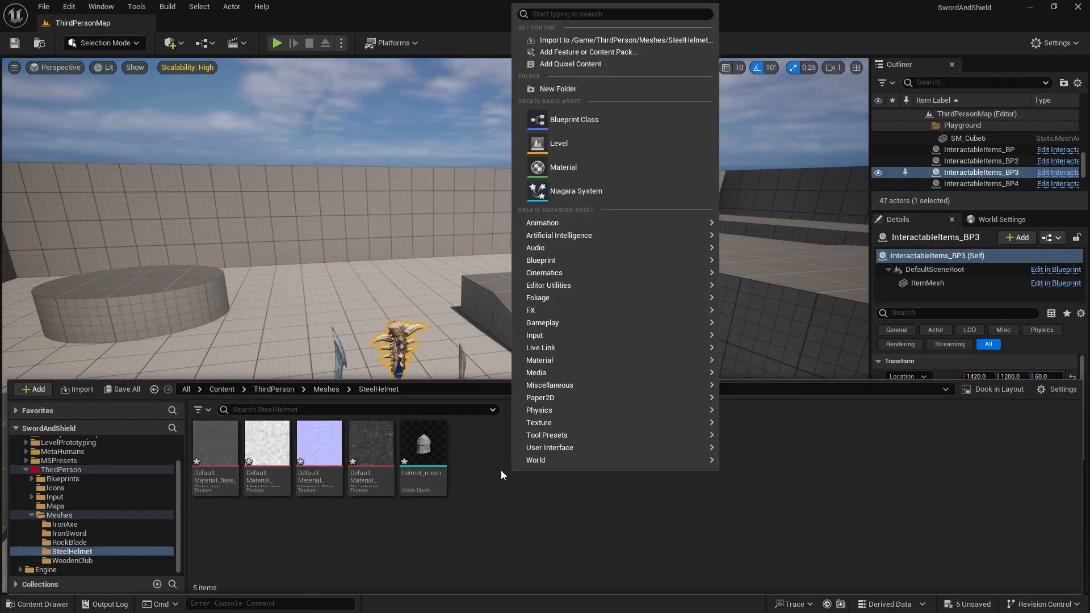
pyautogui.moveTo(573, 315)
pyautogui.moveTo(552, 363)
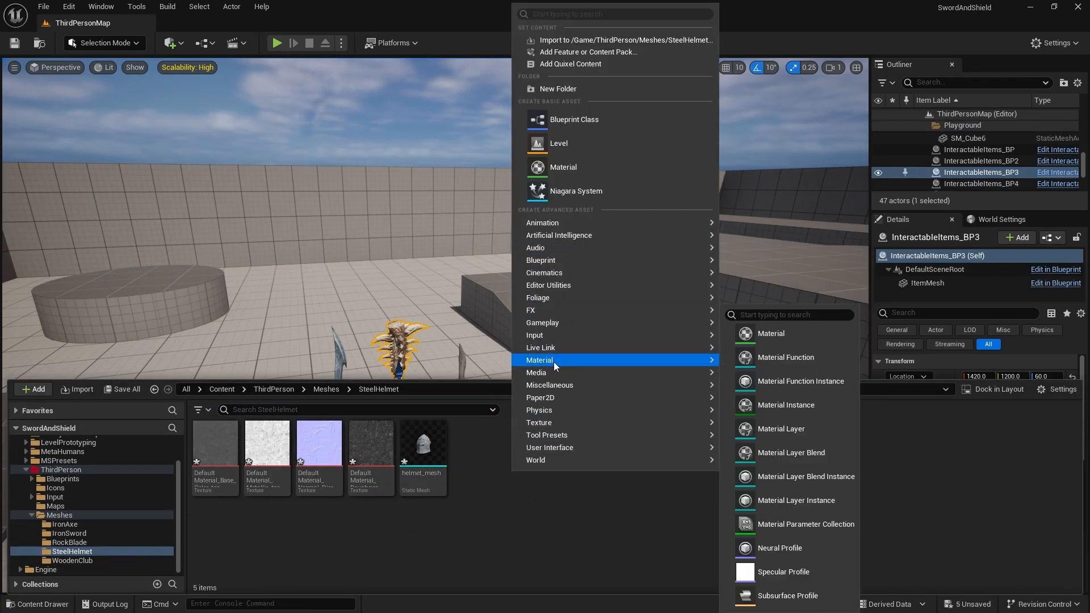
pyautogui.click(765, 335)
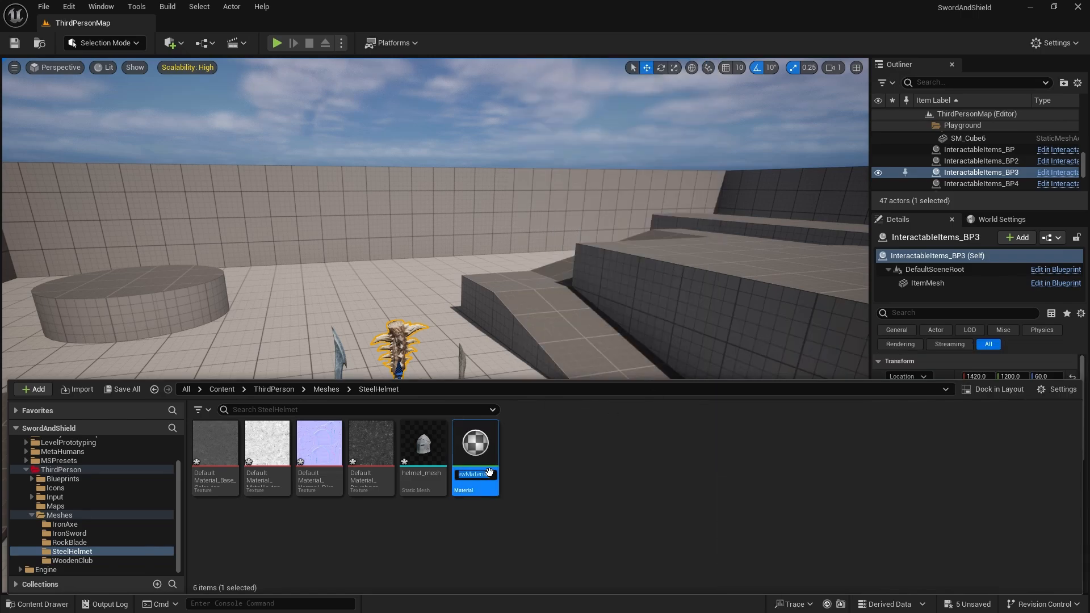
pyautogui.write('St')
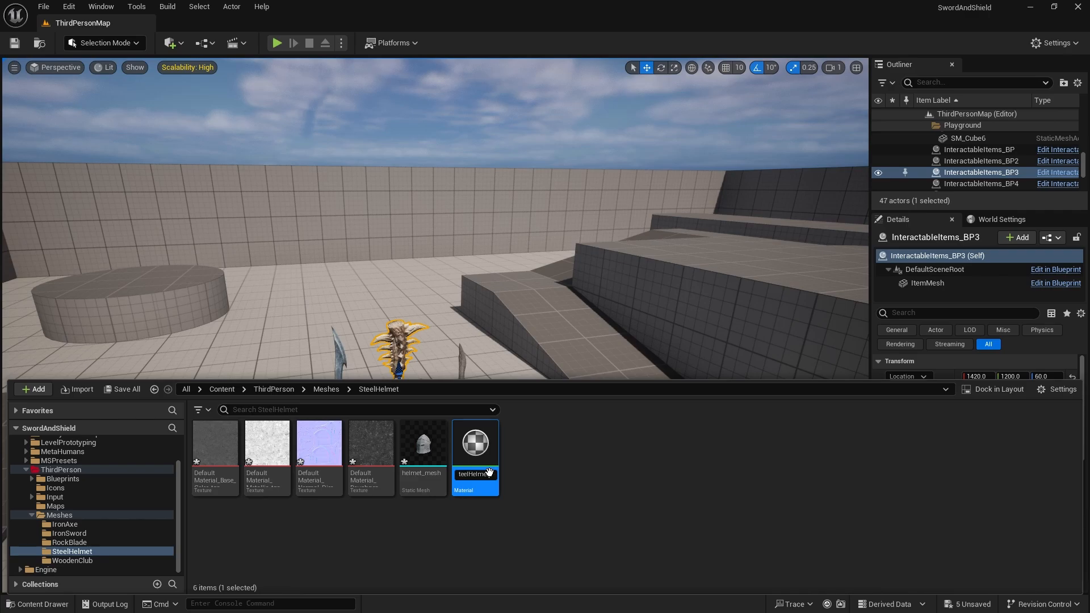
pyautogui.press('Return')
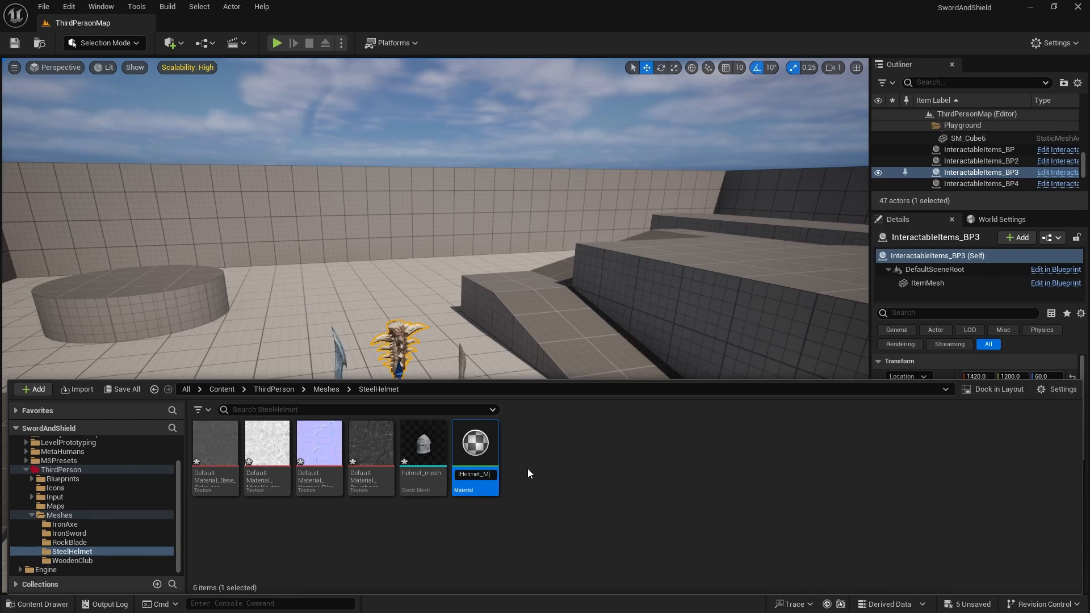
# - Open SteelHelmet_M and add the four DefaultMaterial textures to its material graph as texture samples
pyautogui.doubleClick(486, 446)
pyautogui.click(407, 308)
pyautogui.hotkey('ctrl', 'space')
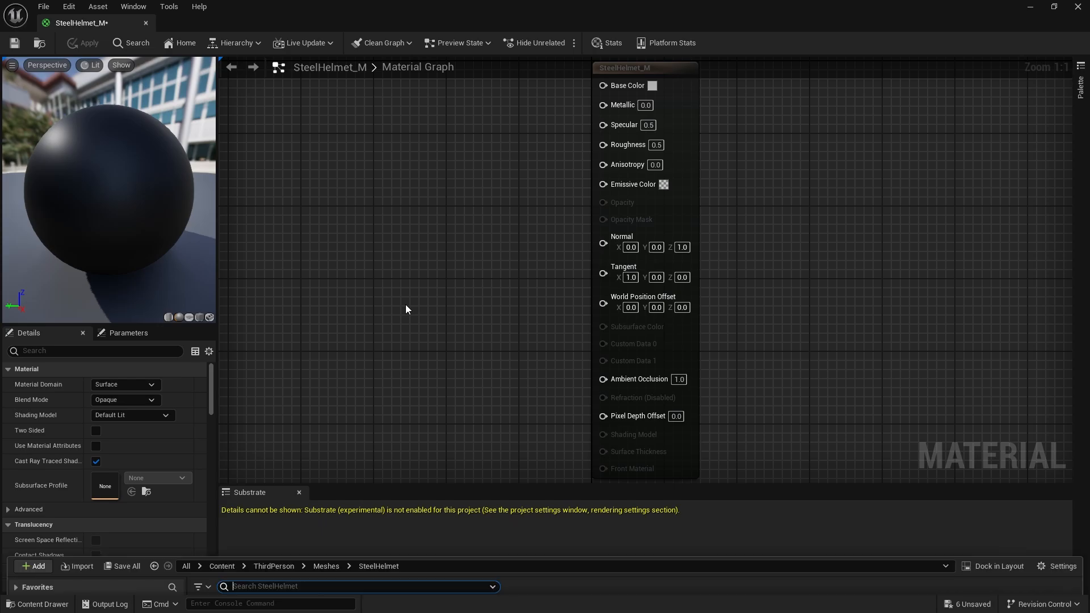
pyautogui.click(223, 505)
pyautogui.keyDown('ctrl'); pyautogui.click(267, 494); pyautogui.keyUp('ctrl')
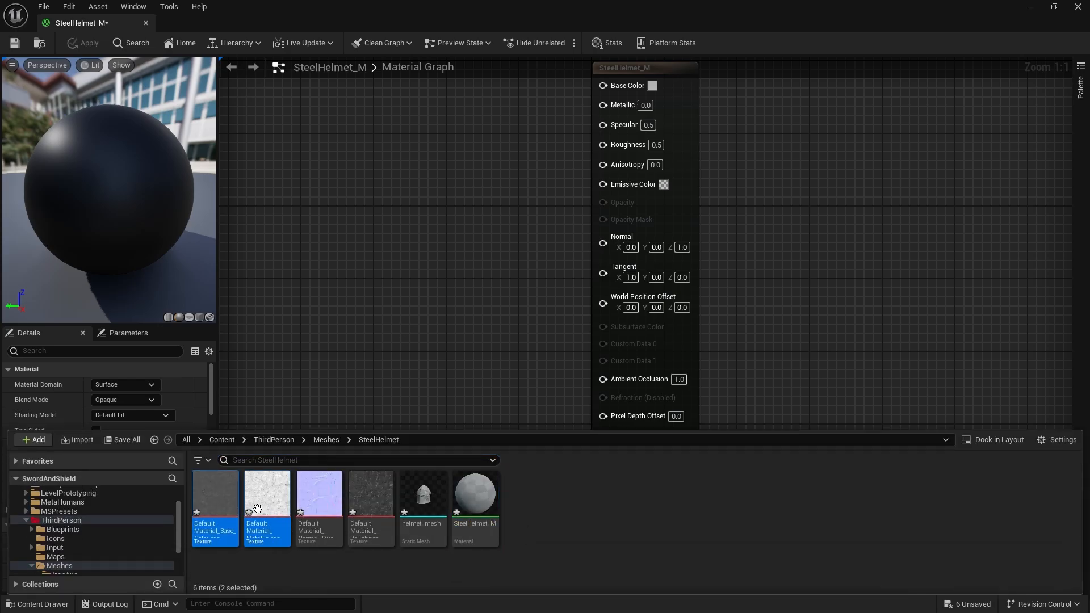
pyautogui.keyDown('ctrl'); pyautogui.click(318, 496); pyautogui.keyUp('ctrl')
pyautogui.keyDown('ctrl'); pyautogui.click(363, 492); pyautogui.keyUp('ctrl')
pyautogui.moveTo(221, 492); pyautogui.dragTo(335, 125)
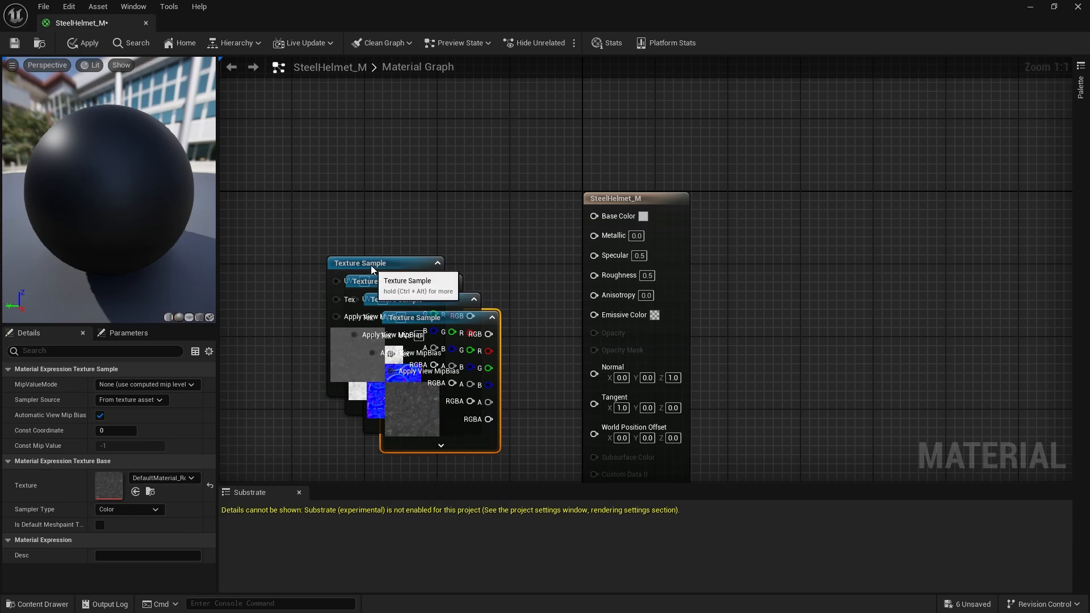
# - Move the base color and metallic samples apart and connect their RGB outputs to Base Color and Metallic respectively
pyautogui.moveTo(370, 265); pyautogui.dragTo(336, 110)
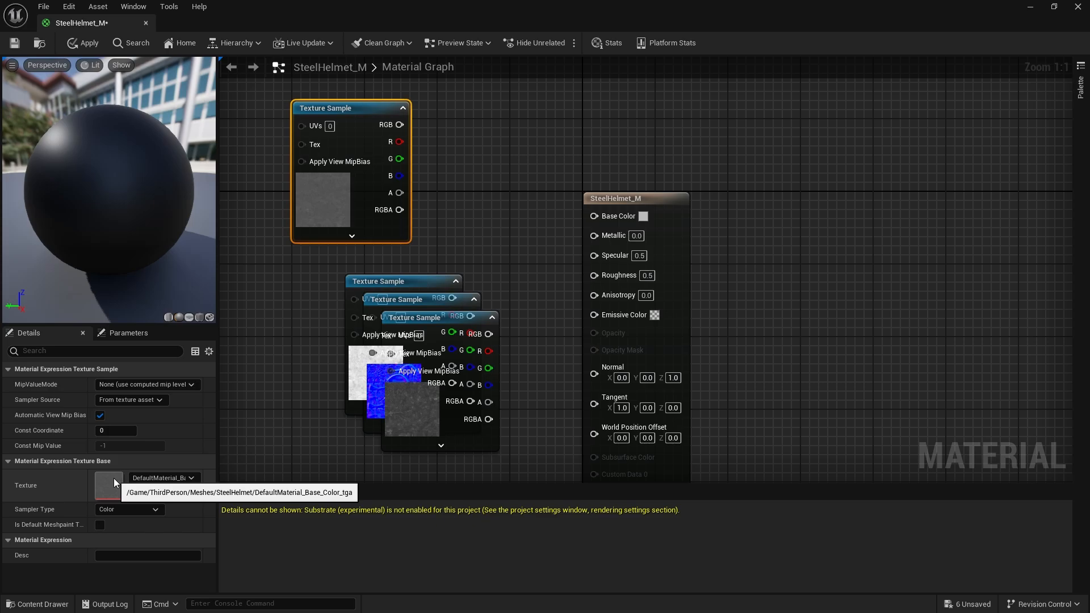
pyautogui.moveTo(399, 125); pyautogui.dragTo(594, 216)
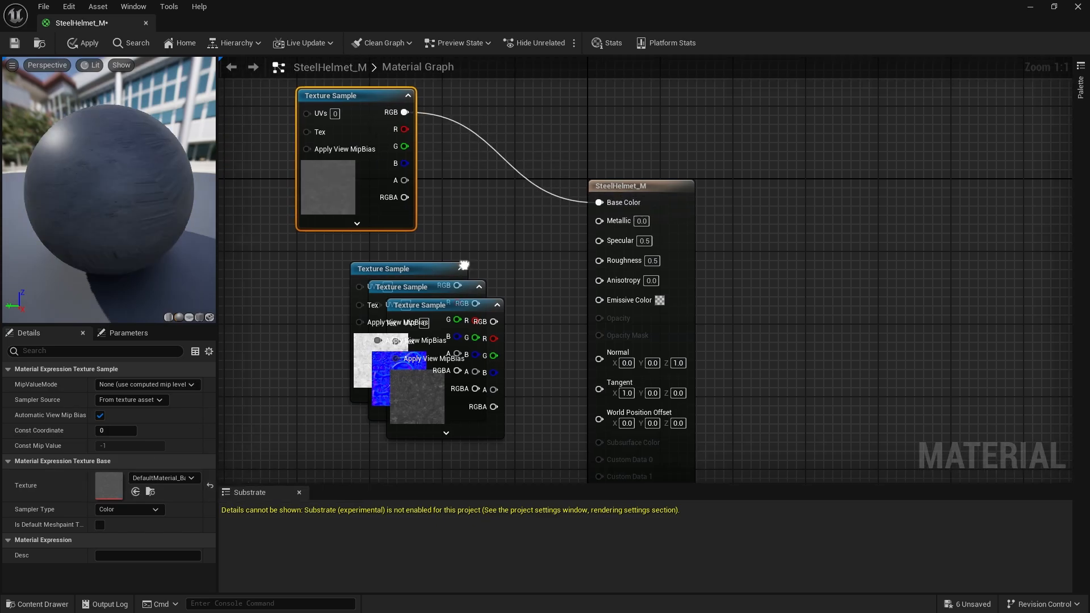
pyautogui.moveTo(464, 265); pyautogui.dragTo(484, 200, button='right')
pyautogui.moveTo(484, 200); pyautogui.dragTo(367, 209)
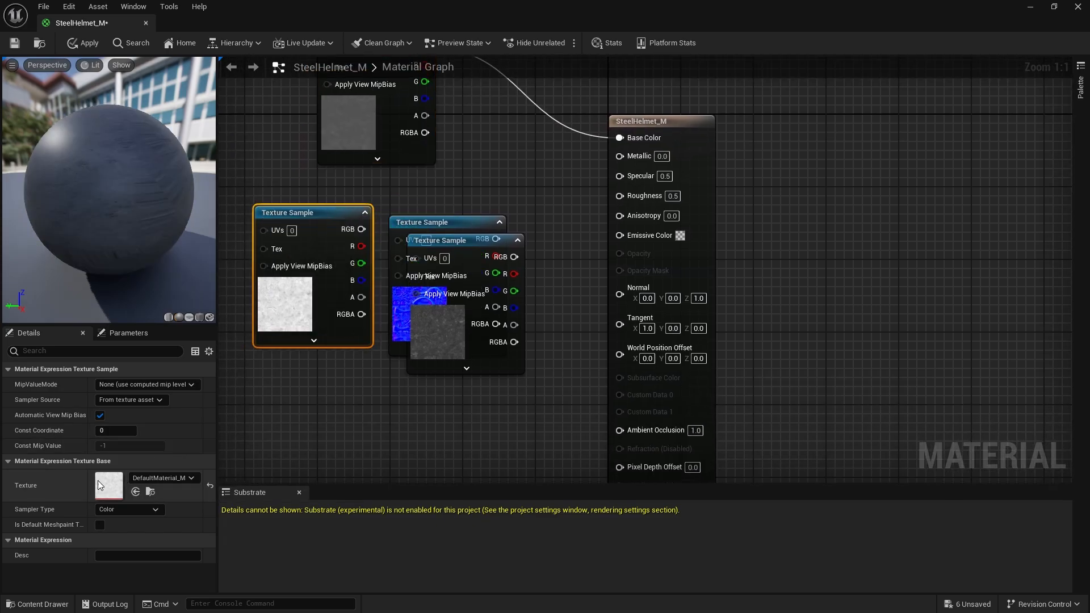
pyautogui.moveTo(361, 229); pyautogui.dragTo(620, 155)
# - Connect the normal map's RGB output to Normal and the roughness texture's RGB output to Roughness
pyautogui.moveTo(443, 224); pyautogui.dragTo(621, 291)
pyautogui.moveTo(621, 292); pyautogui.dragTo(632, 152, button='right')
pyautogui.moveTo(485, 105); pyautogui.dragTo(636, 176)
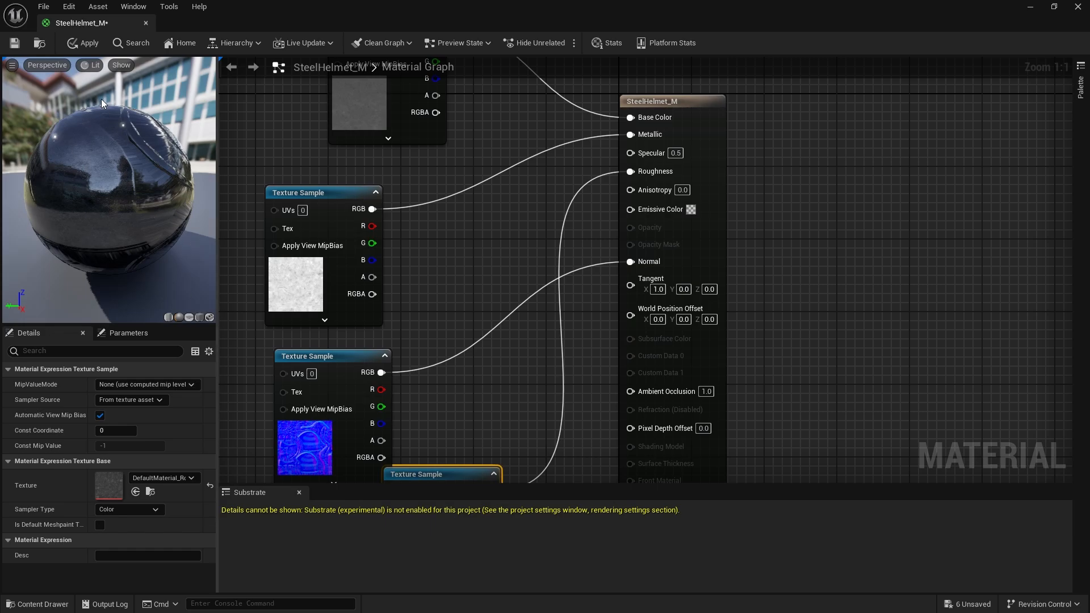
# - Disconnect the roughness texture from the Roughness input, apply and save SteelHelmet_M, and close the material
pyautogui.moveTo(455, 417); pyautogui.dragTo(443, 242, button='right')
pyautogui.moveTo(444, 292); pyautogui.dragTo(426, 356)
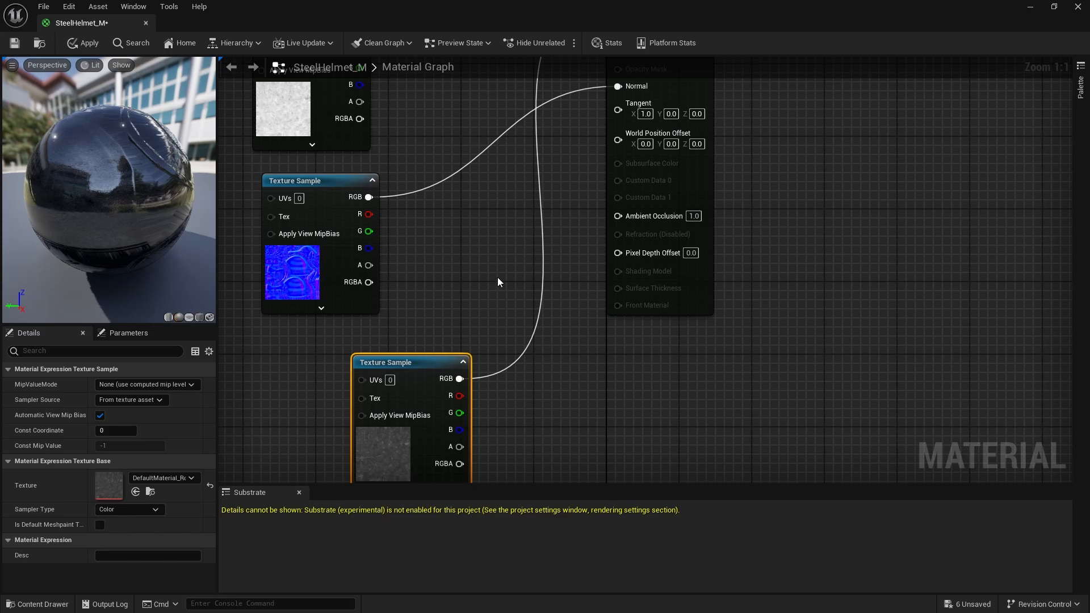
pyautogui.keyDown('alt'); pyautogui.click(507, 366); pyautogui.keyUp('alt')
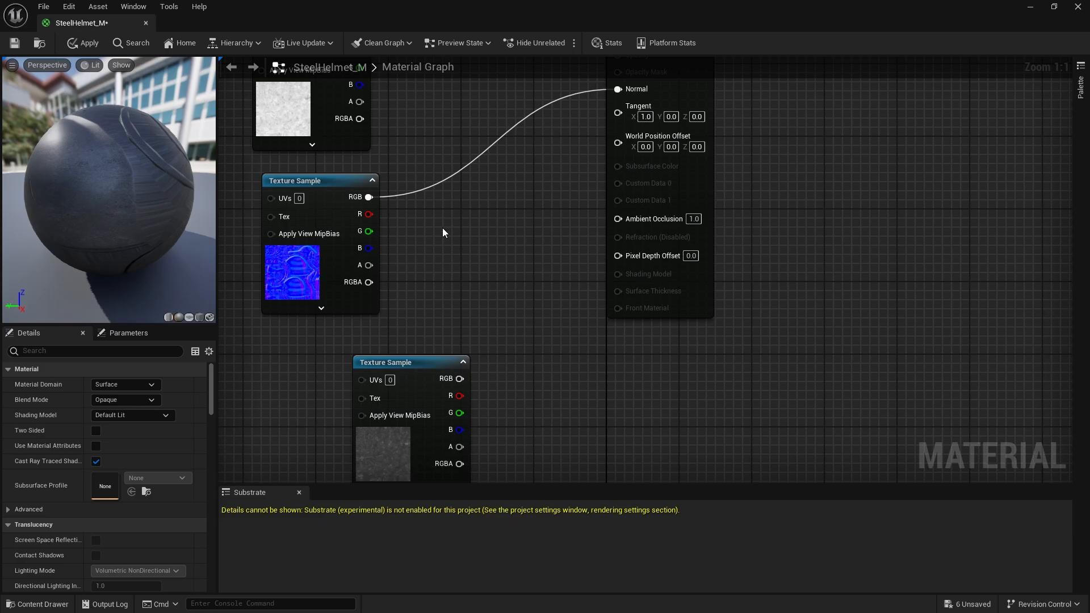
pyautogui.click(84, 44)
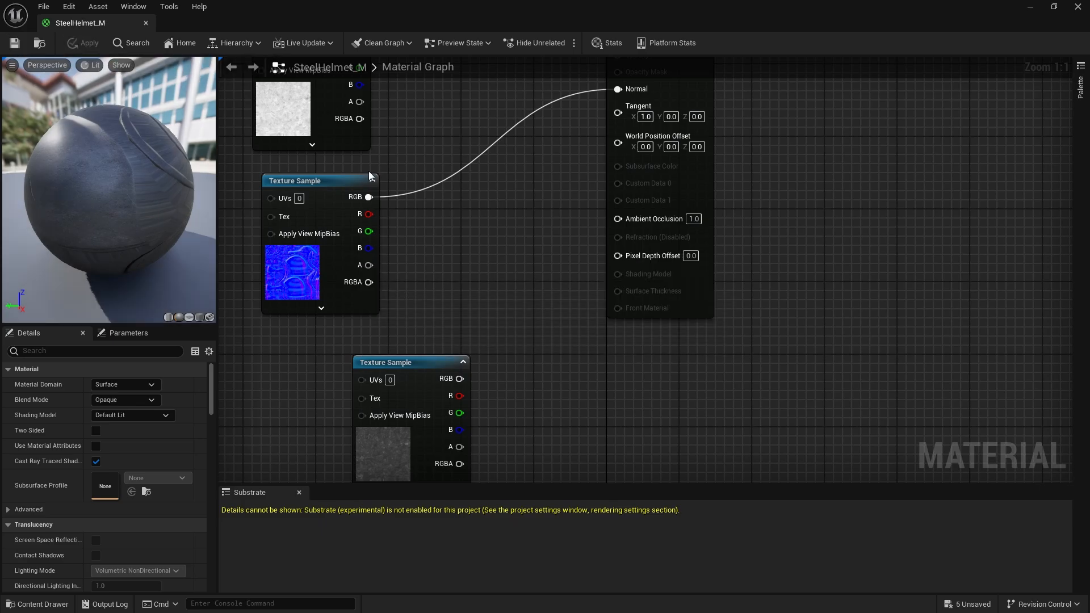
pyautogui.click(145, 23)
# - Assign the SteelHelmet_M material to Element 0 of helmet_mesh, save the mesh and close it
pyautogui.hotkey('ctrl', 'space')
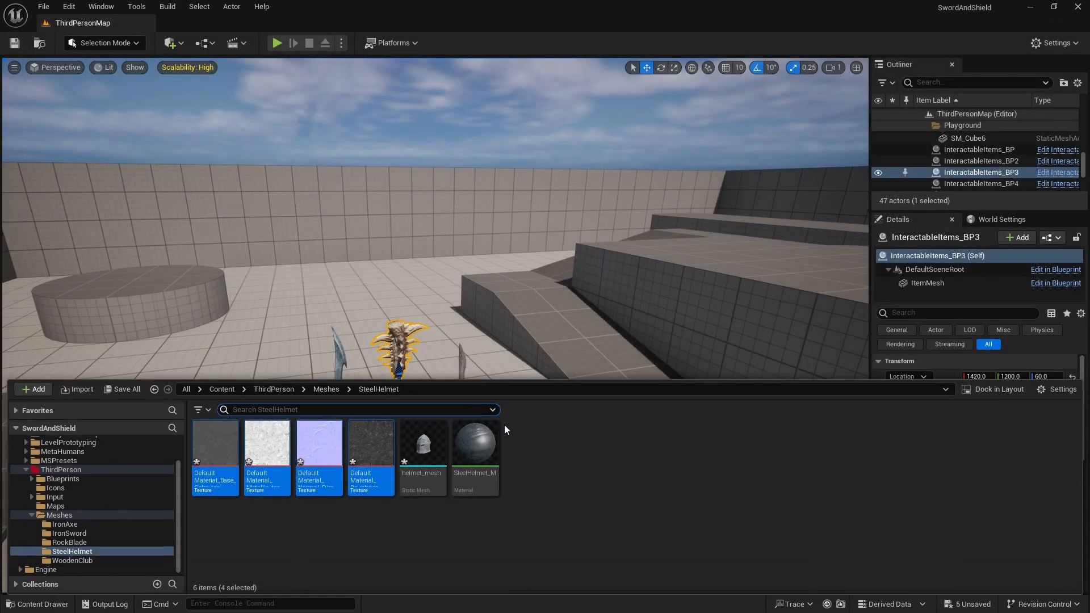
pyautogui.doubleClick(428, 438)
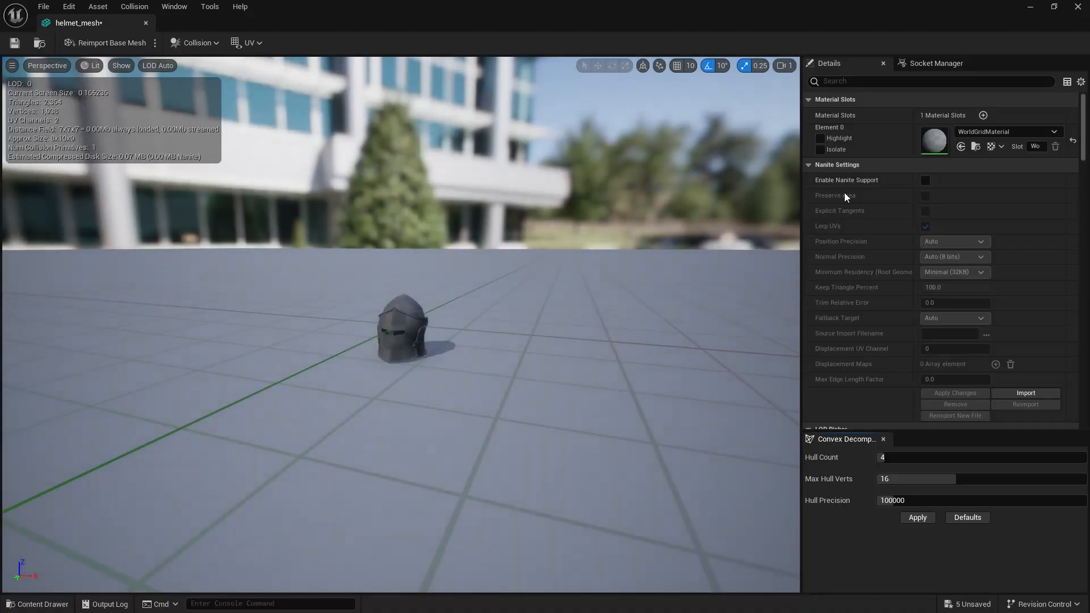
pyautogui.click(966, 134)
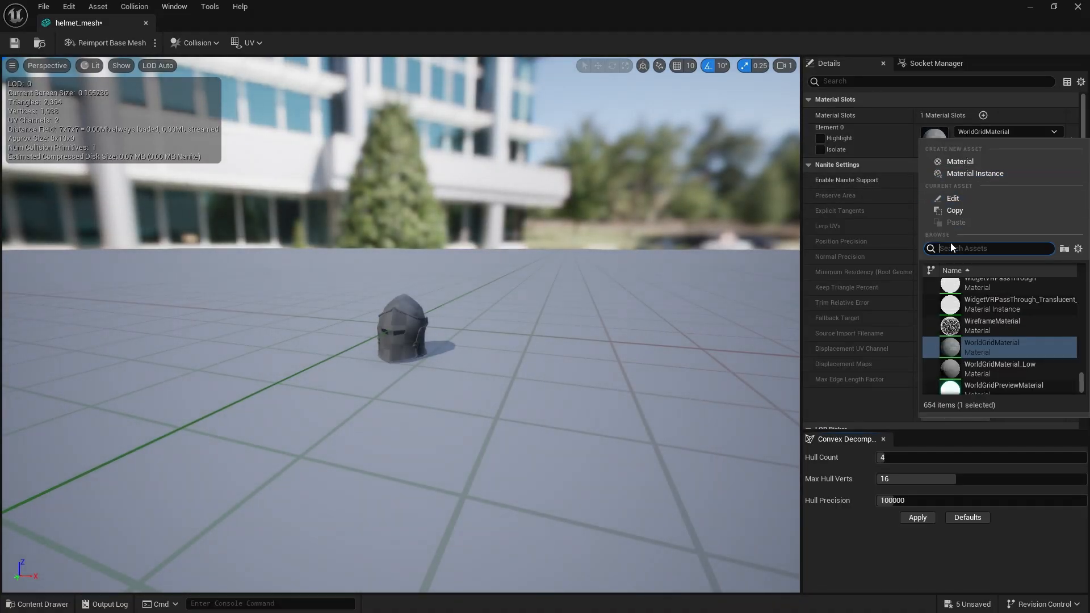
pyautogui.write('steel')
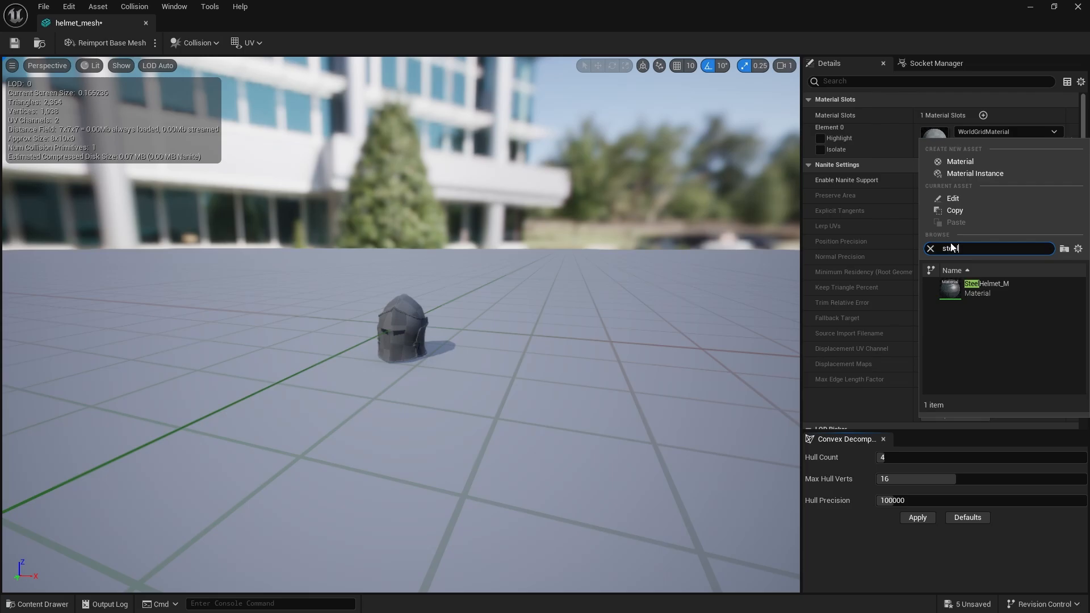
pyautogui.click(988, 289)
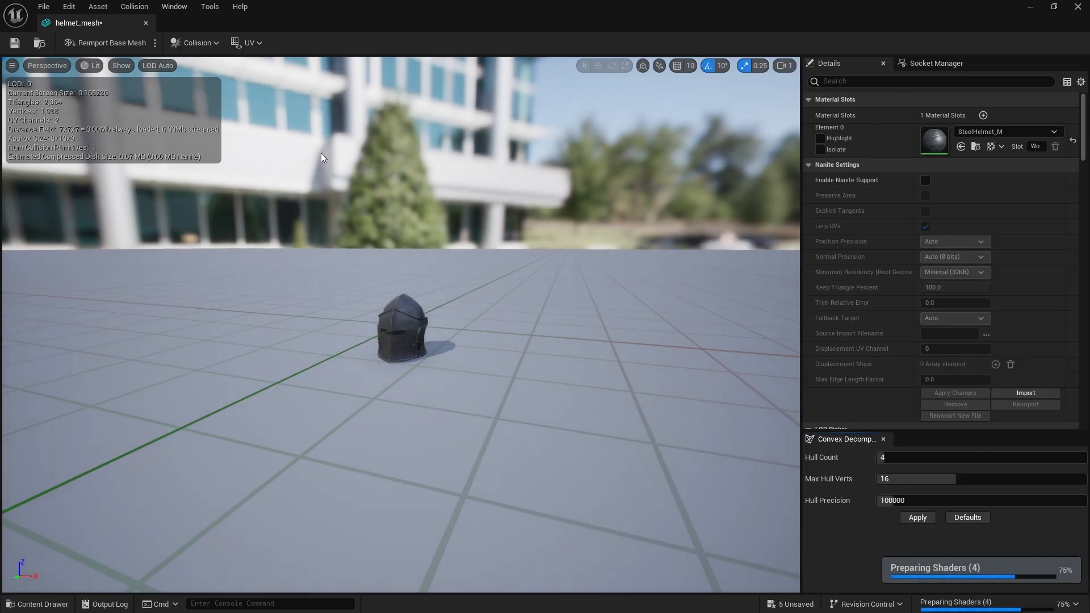
pyautogui.scroll(4, 344, 194)
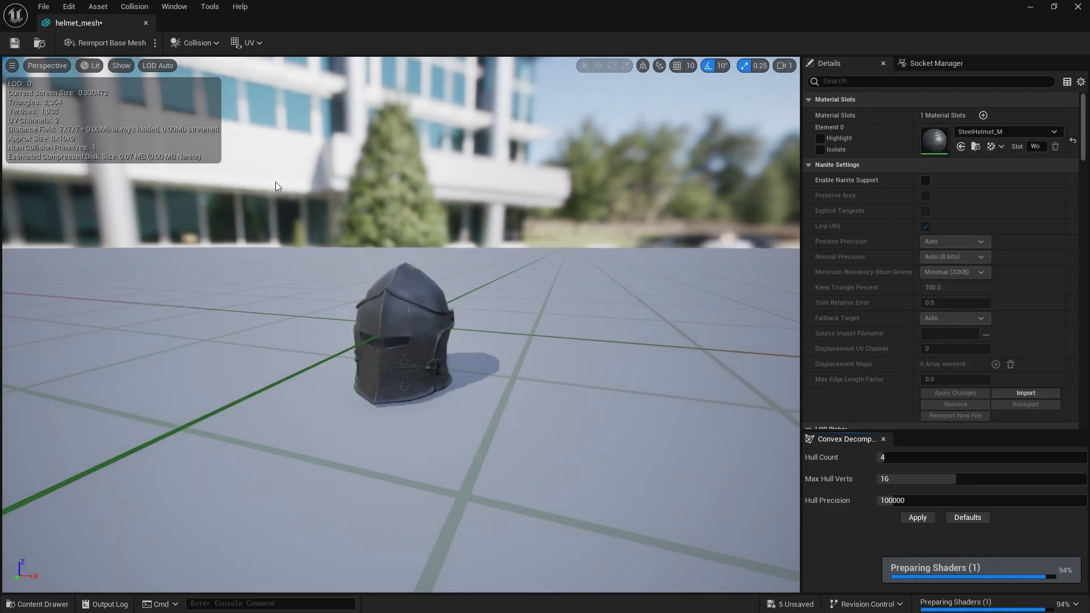
pyautogui.click(14, 46)
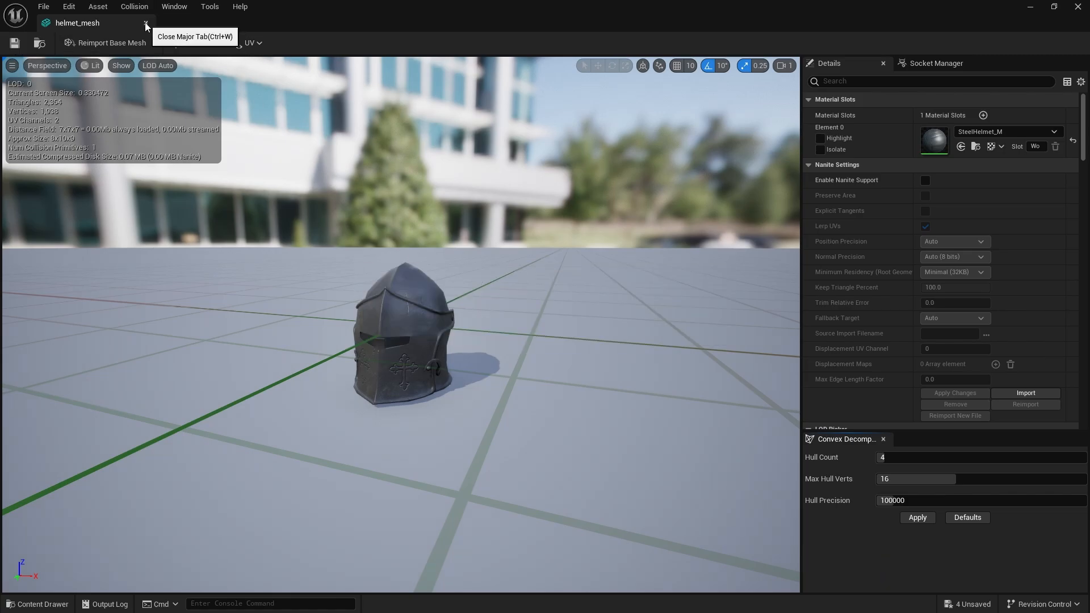
pyautogui.click(146, 24)
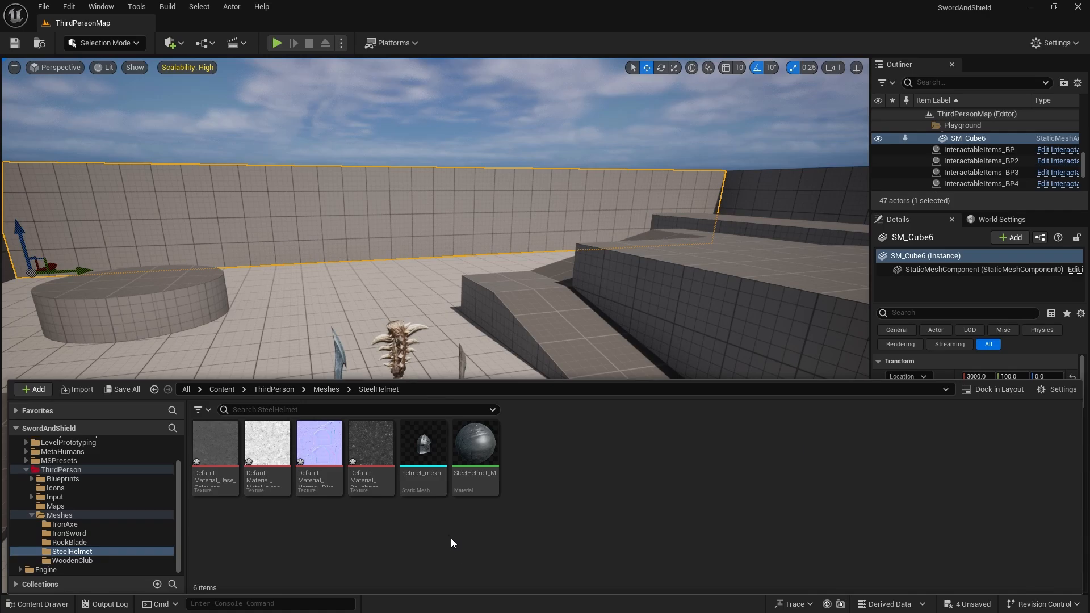
# - Rename the helmet_mesh static mesh as SteelHelmet_SM
pyautogui.click(420, 474)
pyautogui.click(412, 476)
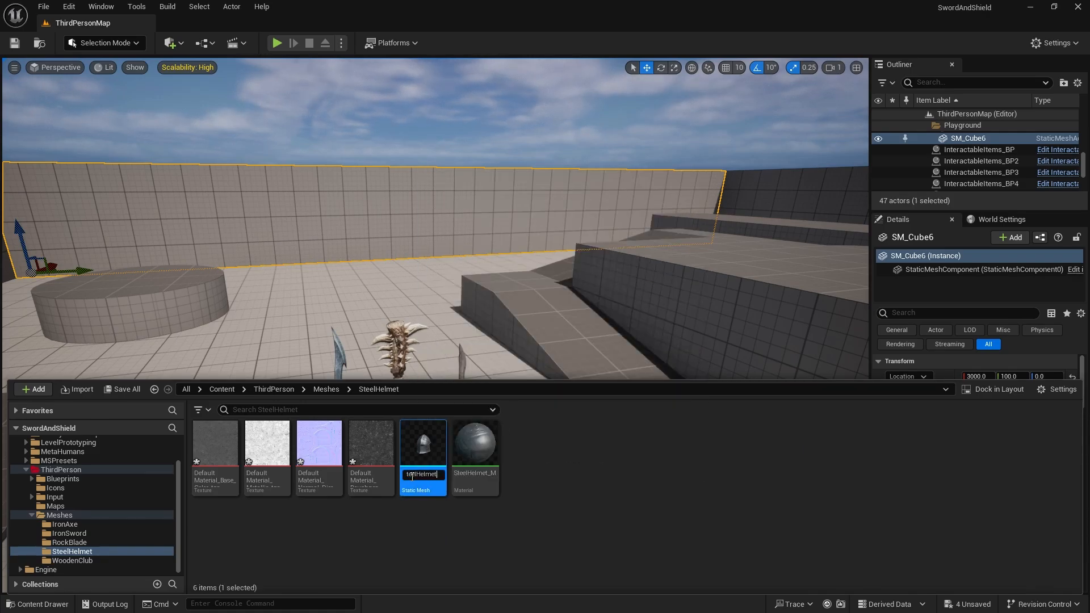
pyautogui.write('SteelHelmet_SM')
pyautogui.press('Return')
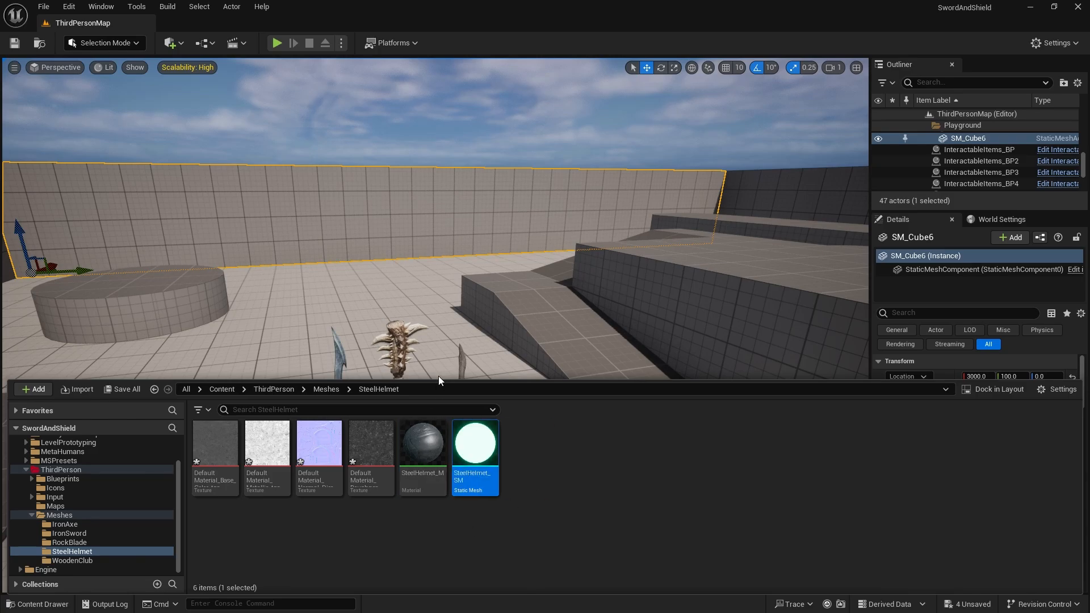
pyautogui.click(523, 479)
# - Place the SteelHelmet_SM mesh in the level near the displayed weapon items
pyautogui.moveTo(487, 458); pyautogui.dragTo(227, 320)
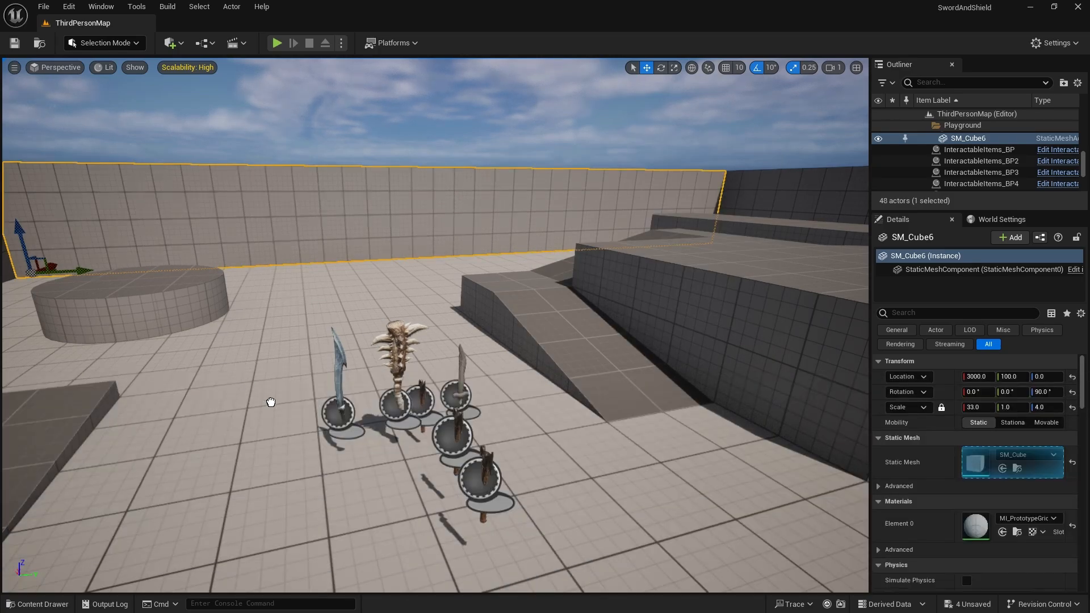
pyautogui.moveTo(271, 402); pyautogui.dragTo(279, 392)
pyautogui.moveTo(278, 392); pyautogui.dragTo(352, 371, button='right')
pyautogui.moveTo(49, 493); pyautogui.dragTo(534, 352)
pyautogui.moveTo(534, 352); pyautogui.dragTo(545, 309, button='right')
# - Place the Player_BP character from the ThirdPerson/Blueprints folder in the level near the helmet
pyautogui.hotkey('ctrl', 'space')
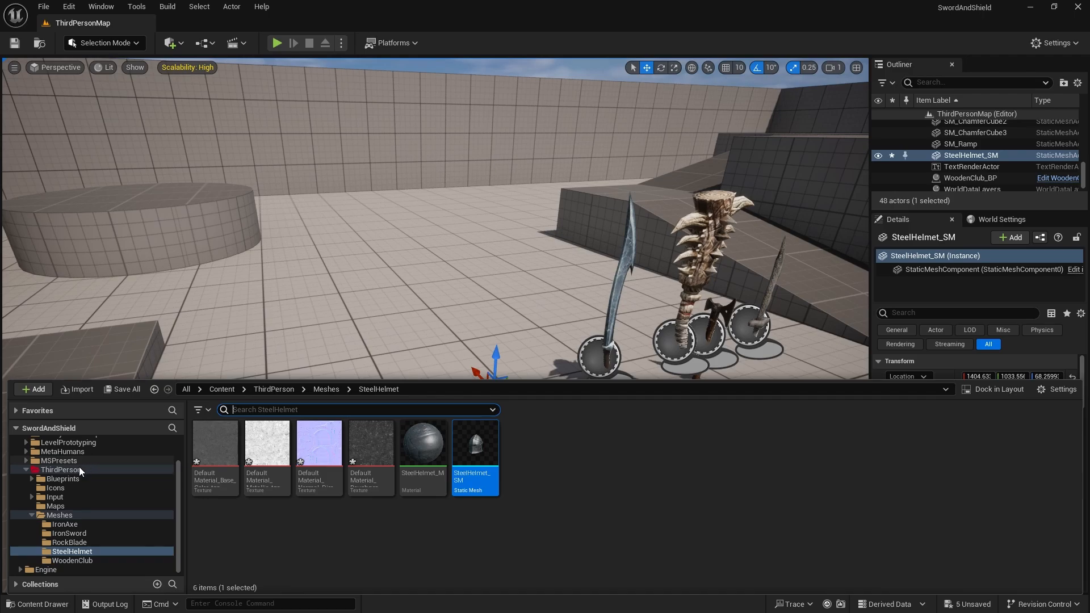
pyautogui.click(80, 468)
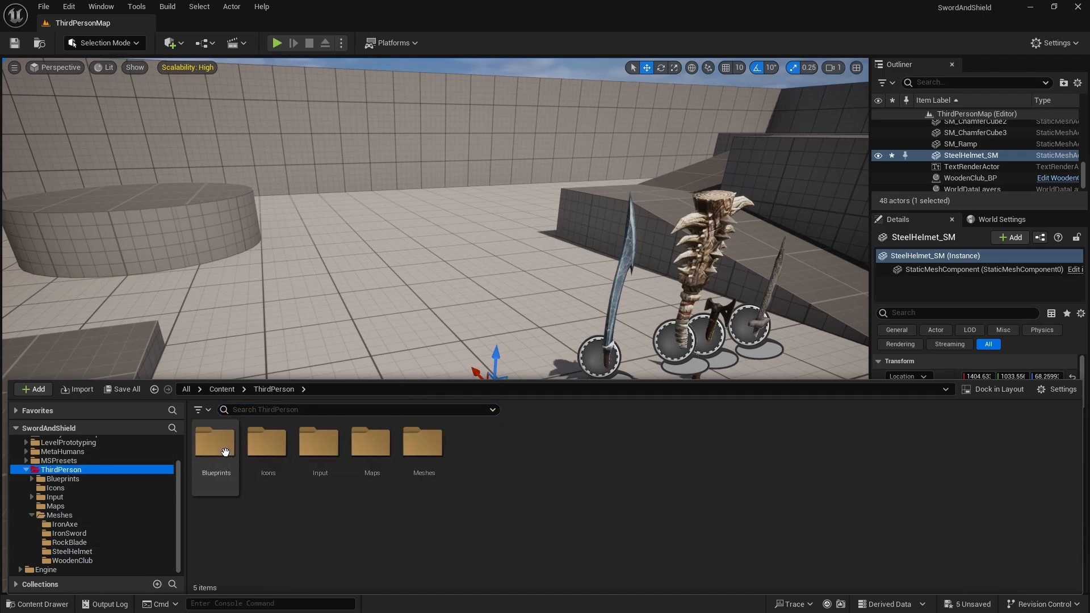
pyautogui.doubleClick(234, 453)
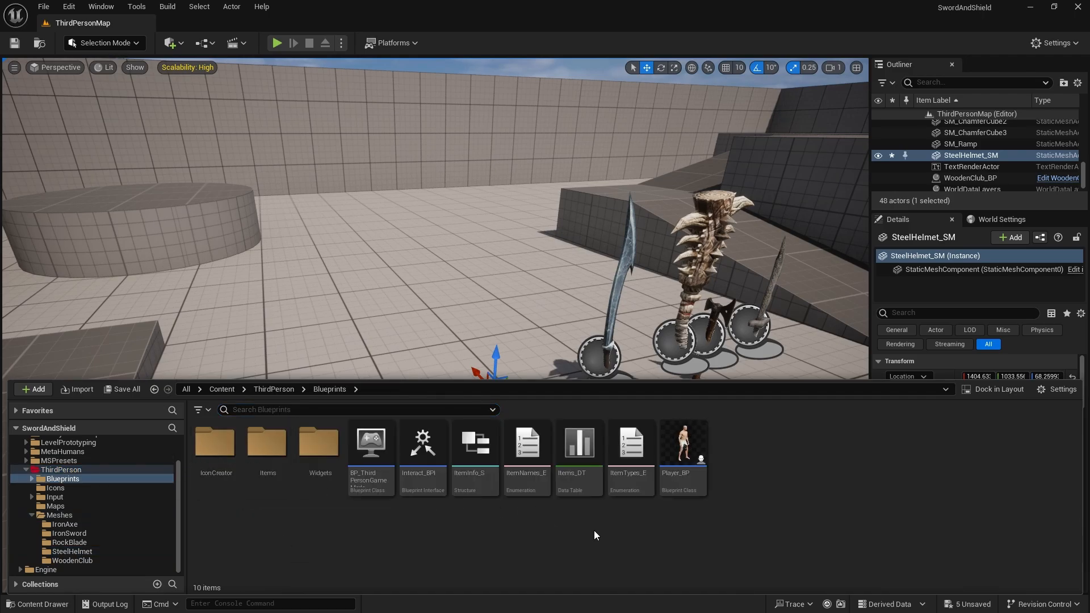
pyautogui.moveTo(683, 449); pyautogui.dragTo(398, 318)
pyautogui.moveTo(427, 406); pyautogui.dragTo(411, 370, button='right')
# - Move the steel helmet beside the player character's head, to about X 1684, Y 1026, Z 177
pyautogui.click(411, 370)
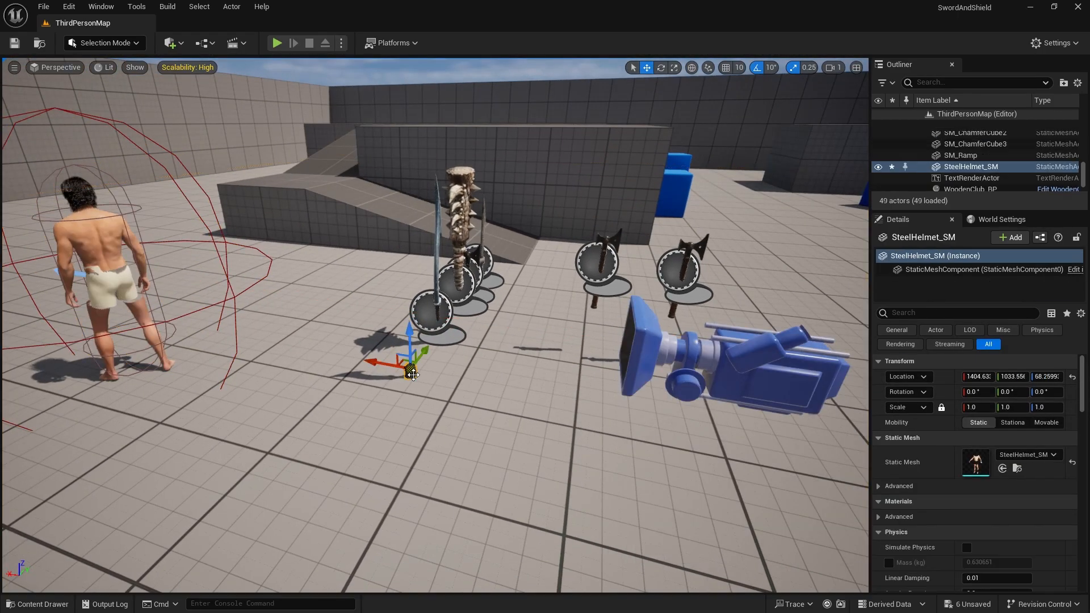
pyautogui.moveTo(412, 370); pyautogui.dragTo(141, 175)
pyautogui.moveTo(141, 175); pyautogui.dragTo(363, 136, button='right')
pyautogui.moveTo(492, 279); pyautogui.dragTo(491, 279, button='right')
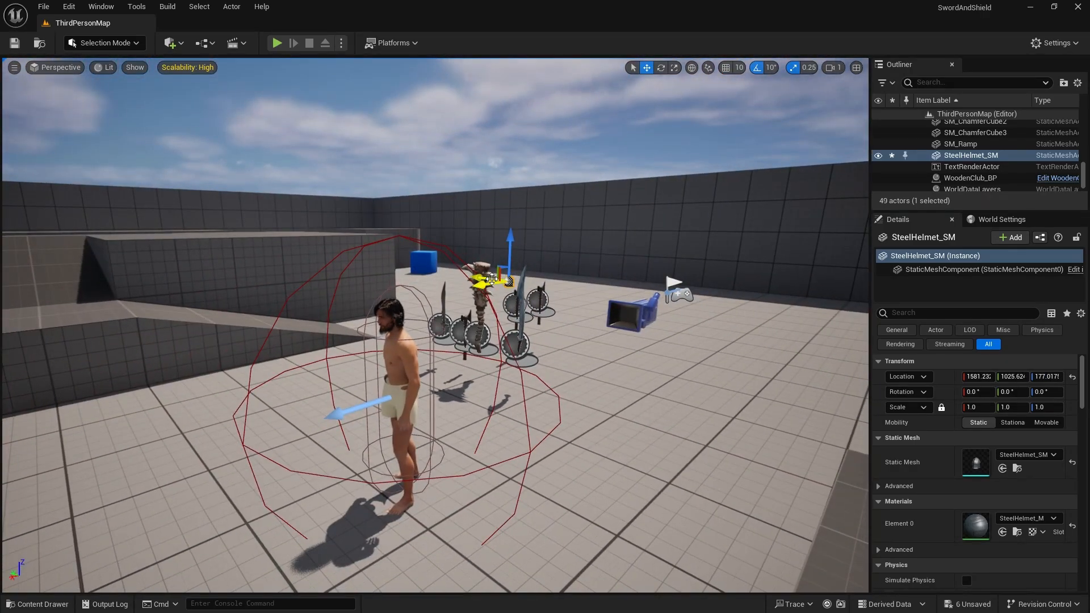
pyautogui.moveTo(489, 284); pyautogui.dragTo(415, 258)
pyautogui.moveTo(414, 259); pyautogui.dragTo(415, 258, button='right')
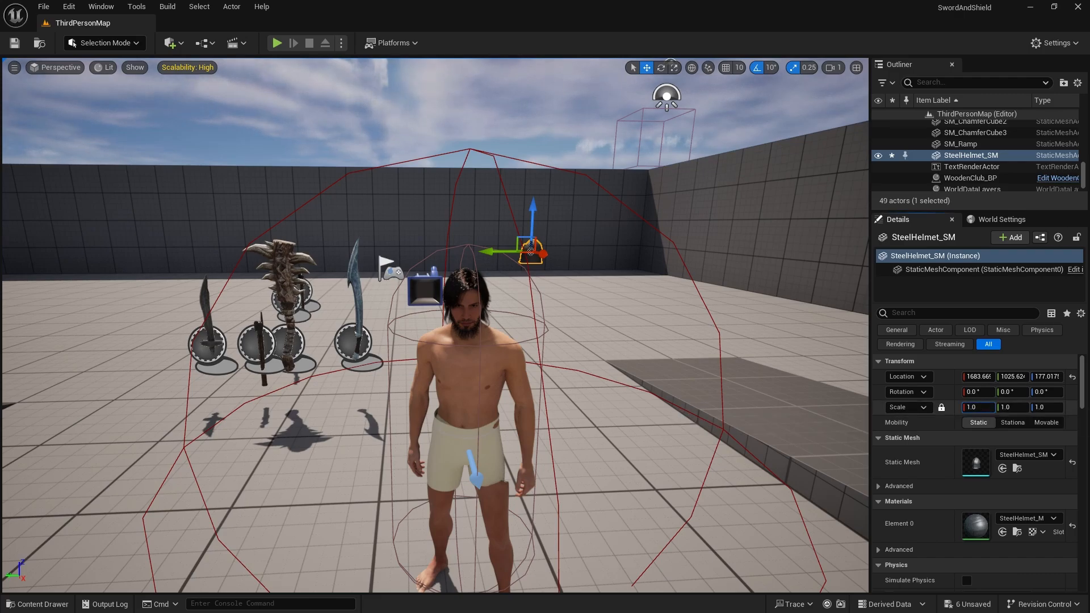
# - Scale the helmet uniformly to 2.96 and align it beside the character's head, at about Z 157 with a Z rotation of about -80°
pyautogui.moveTo(978, 407); pyautogui.dragTo(1007, 407)
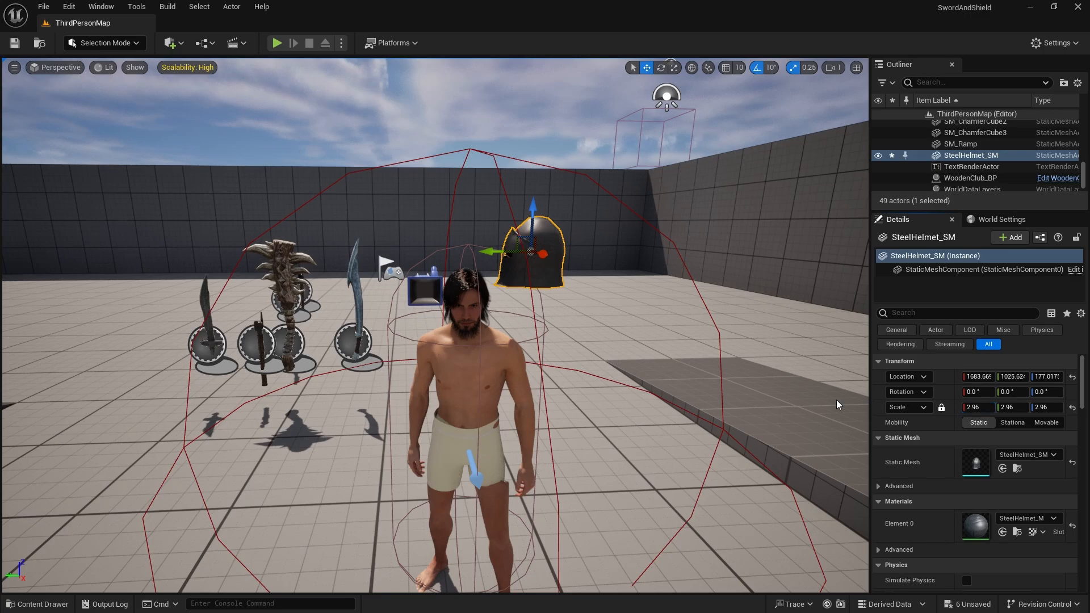
pyautogui.scroll(5, 837, 405)
pyautogui.moveTo(584, 117); pyautogui.dragTo(584, 207)
pyautogui.press('e')
pyautogui.moveTo(621, 257); pyautogui.dragTo(670, 268)
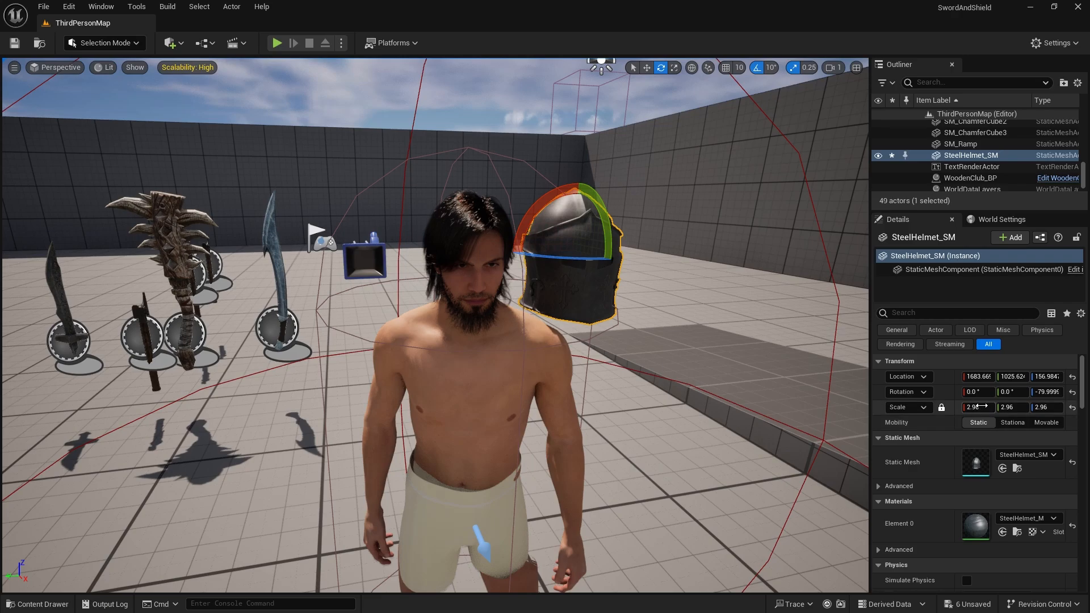
# - Set the helmet's uniform scale to 3.0 and compare its size with the character's head
pyautogui.press('d')
pyautogui.moveTo(709, 357)
pyautogui.mouseDown(button='right')
pyautogui.moveTo(670, 355)
pyautogui.moveTo(691, 357)
pyautogui.mouseUp(button='right')
pyautogui.press('s')
pyautogui.press('a')
pyautogui.click(978, 407)
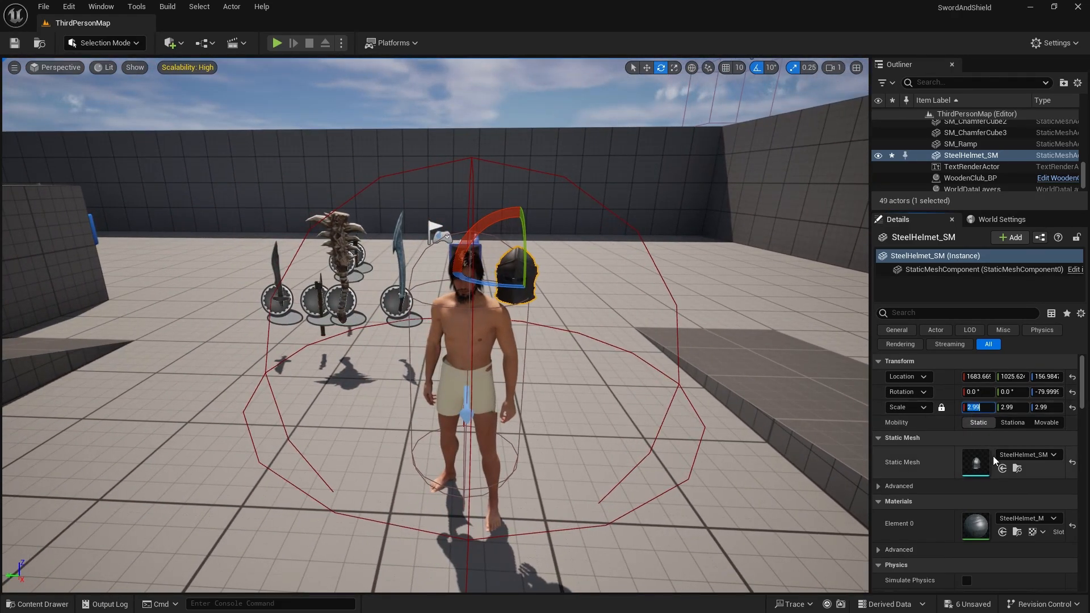
pyautogui.press('w')
pyautogui.moveTo(642, 329); pyautogui.dragTo(641, 324, button='right')
pyautogui.click(491, 182)
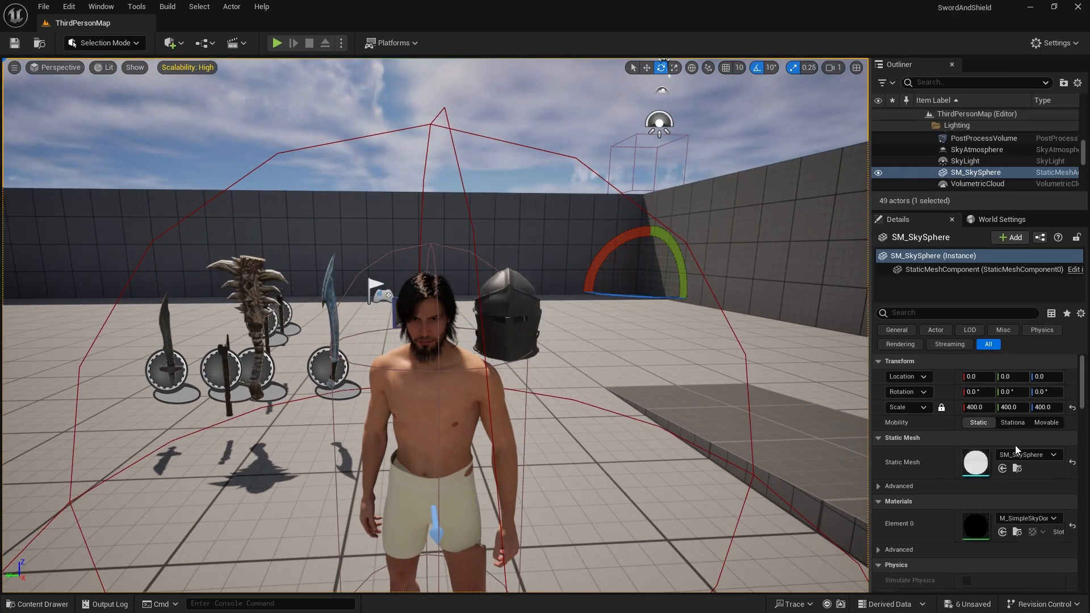
pyautogui.click(513, 311)
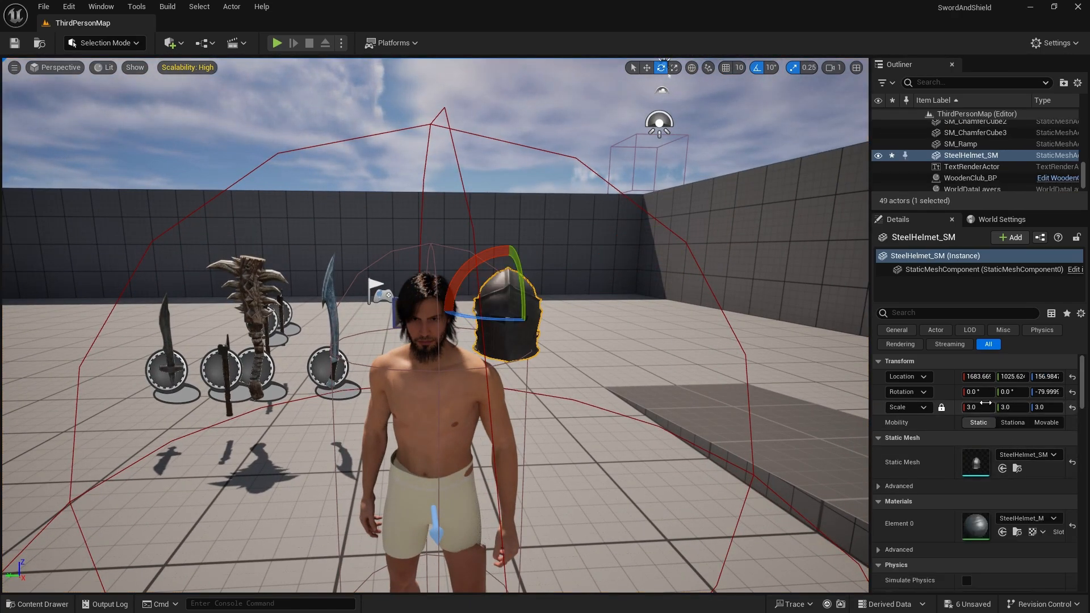
# - Open the SteelHelmet_SM static mesh from the Meshes/SteelHelmet folder for editing
pyautogui.hotkey('ctrl', 'space')
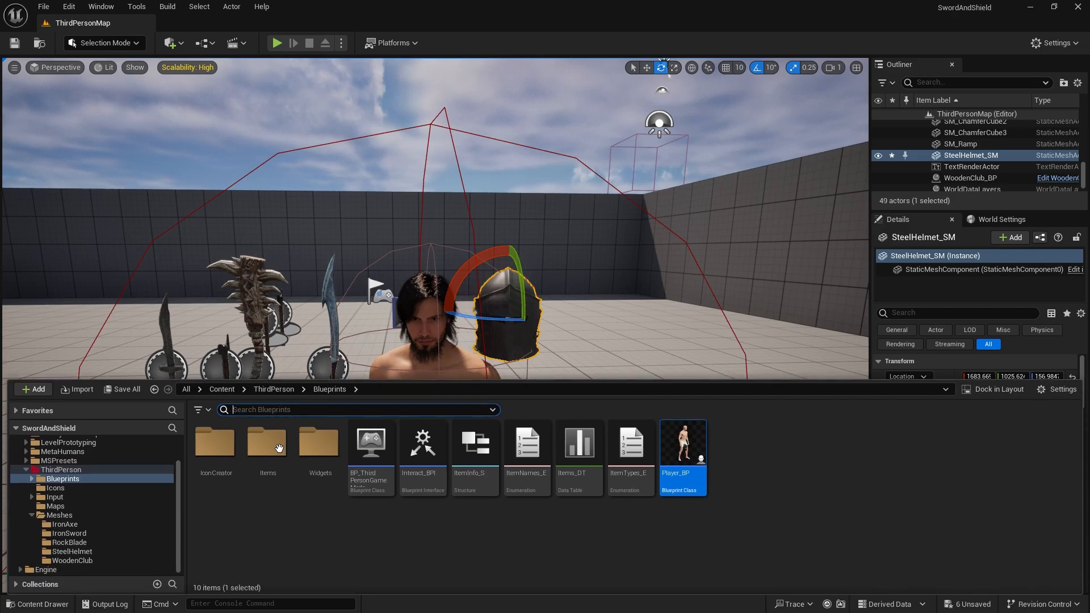
pyautogui.click(75, 552)
pyautogui.doubleClick(476, 449)
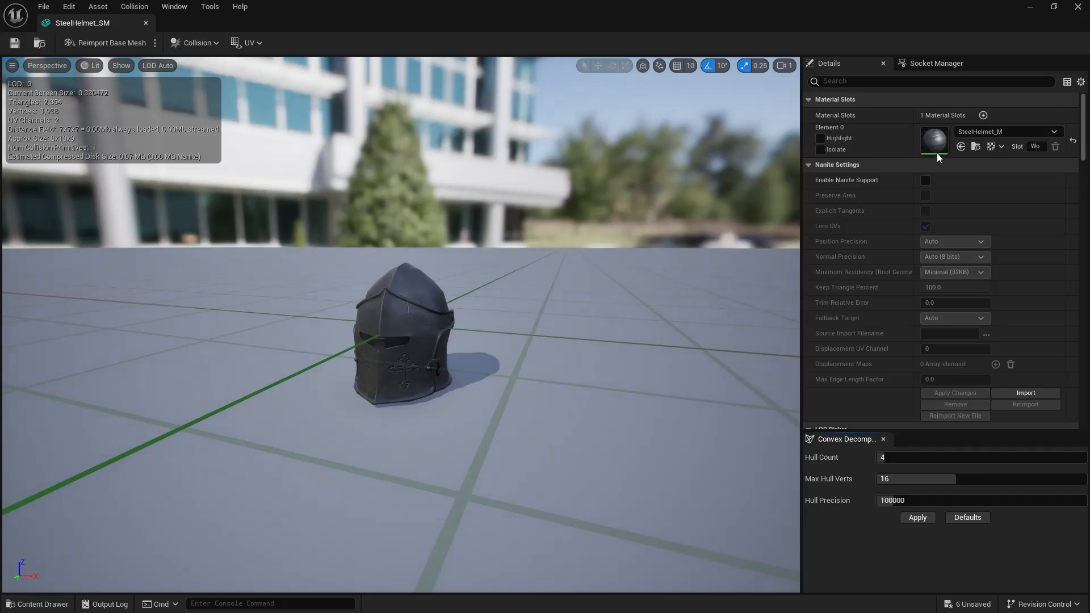
# - Set the helmet mesh's Build Scale to 3.0 on all three axes and apply the build changes
pyautogui.click(852, 86)
pyautogui.write('build')
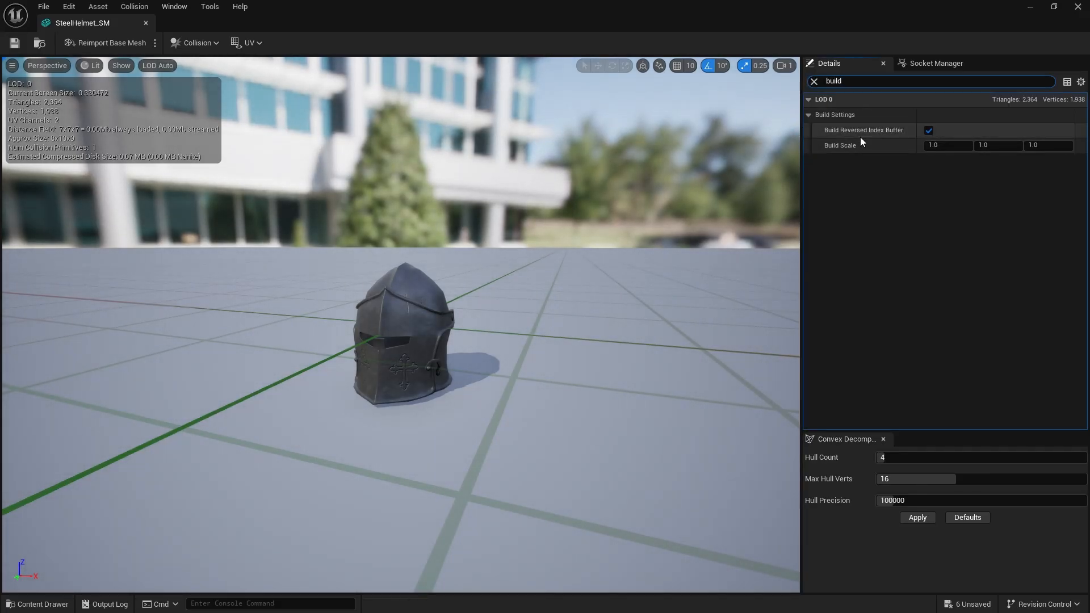
pyautogui.click(942, 145)
pyautogui.write('3')
pyautogui.press('Tab')
pyautogui.write('3')
pyautogui.press('Tab')
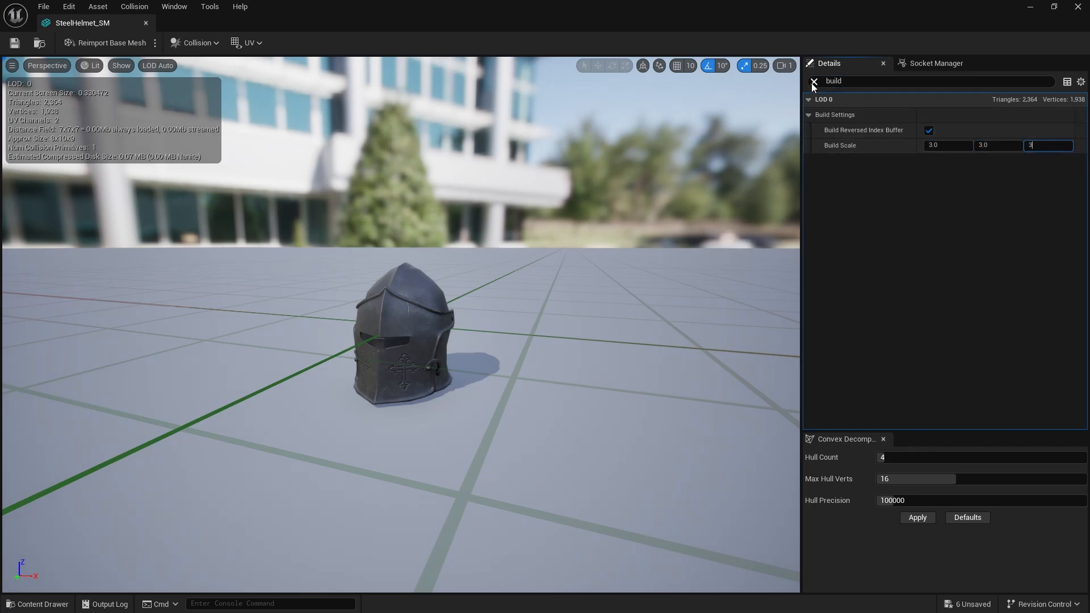
pyautogui.click(814, 81)
pyautogui.scroll(-2, 892, 217)
pyautogui.scroll(-10, 893, 217)
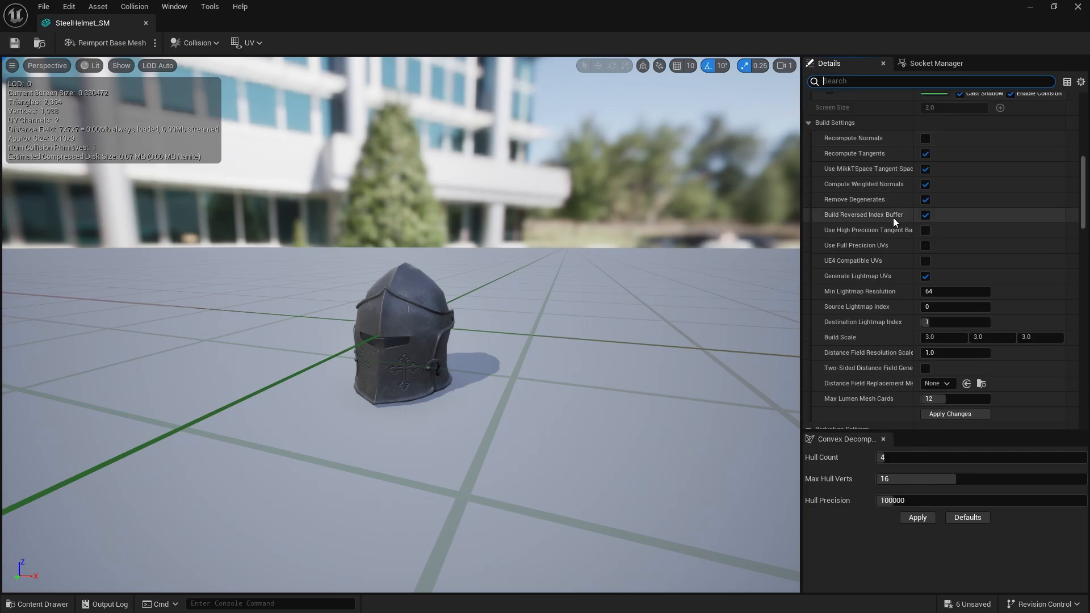
pyautogui.scroll(-1, 1012, 288)
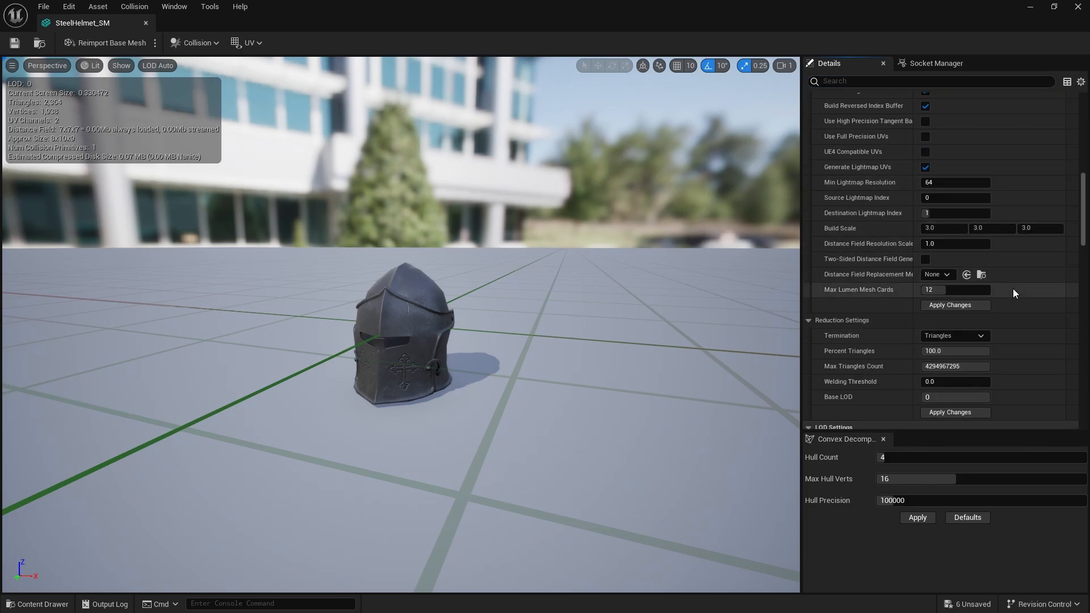
pyautogui.click(947, 305)
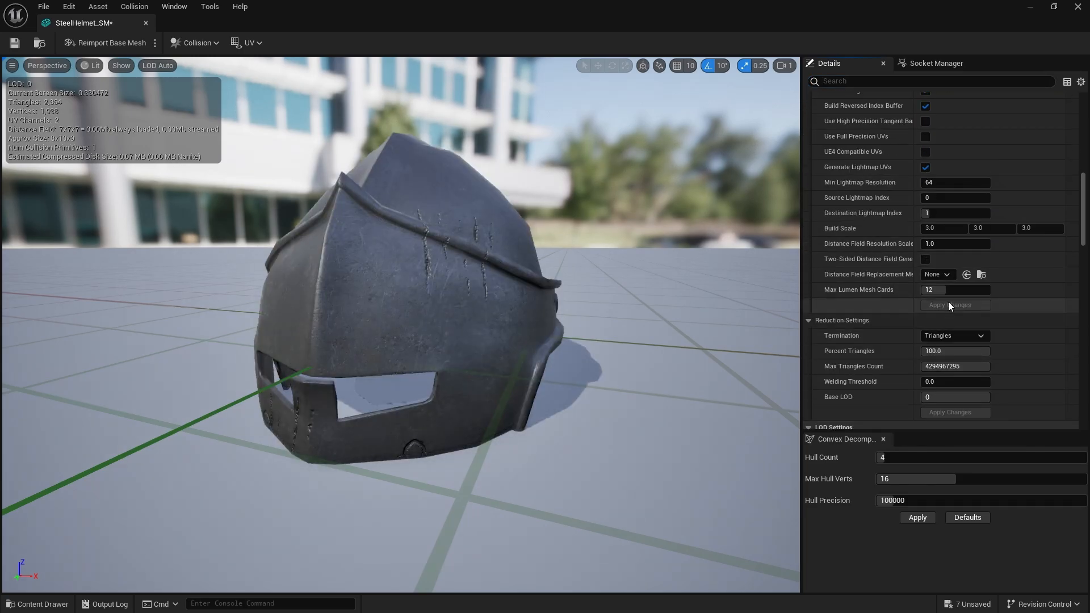
# - Examine the rescaled helmet mesh in the preview from nearer and farther away
pyautogui.scroll(-5, 475, 212)
pyautogui.scroll(-4, 472, 208)
pyautogui.press('w')
pyautogui.moveTo(472, 208); pyautogui.dragTo(482, 204, button='right')
pyautogui.press('s')
pyautogui.press('w')
pyautogui.moveTo(395, 316); pyautogui.dragTo(401, 313, button='right')
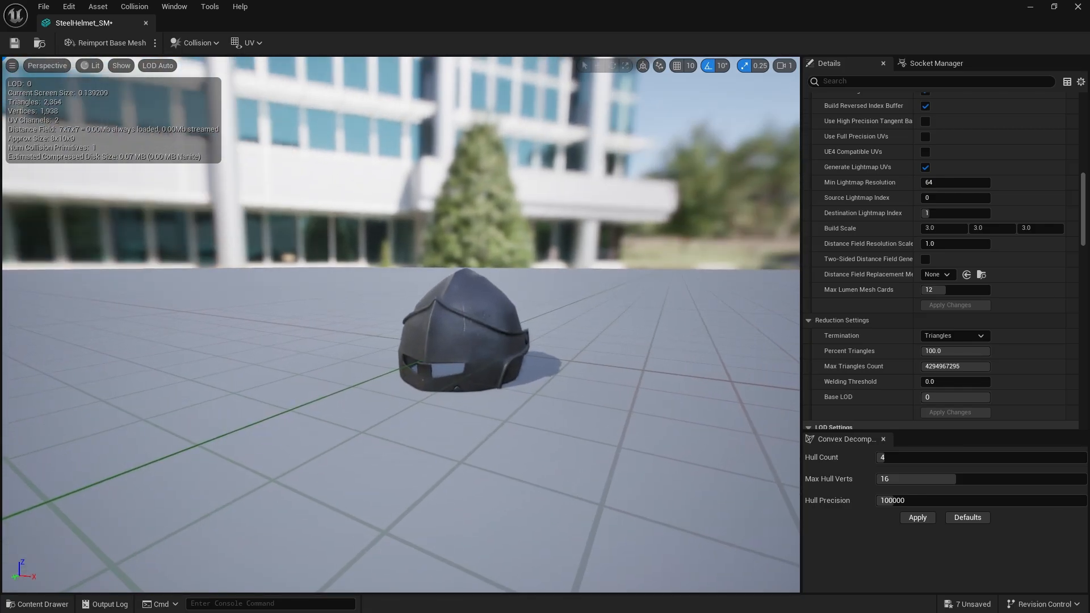
pyautogui.press('s')
pyautogui.moveTo(146, 111); pyautogui.dragTo(150, 110, button='right')
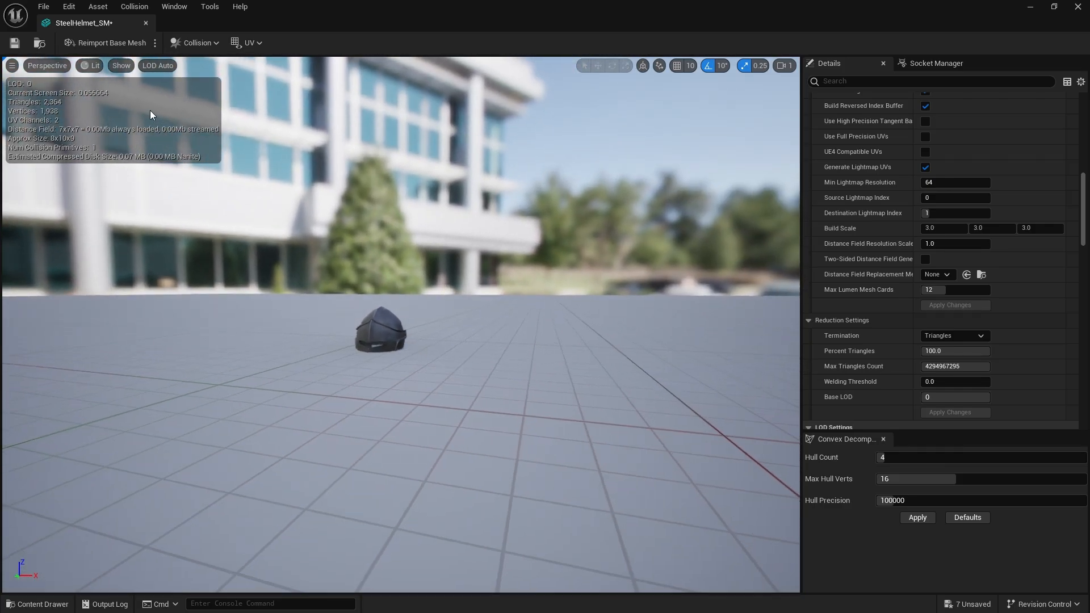
# - Generate auto convex collision for the helmet with hull count 4, max hull verts 16 and precision 100000, and save the mesh
pyautogui.click(195, 44)
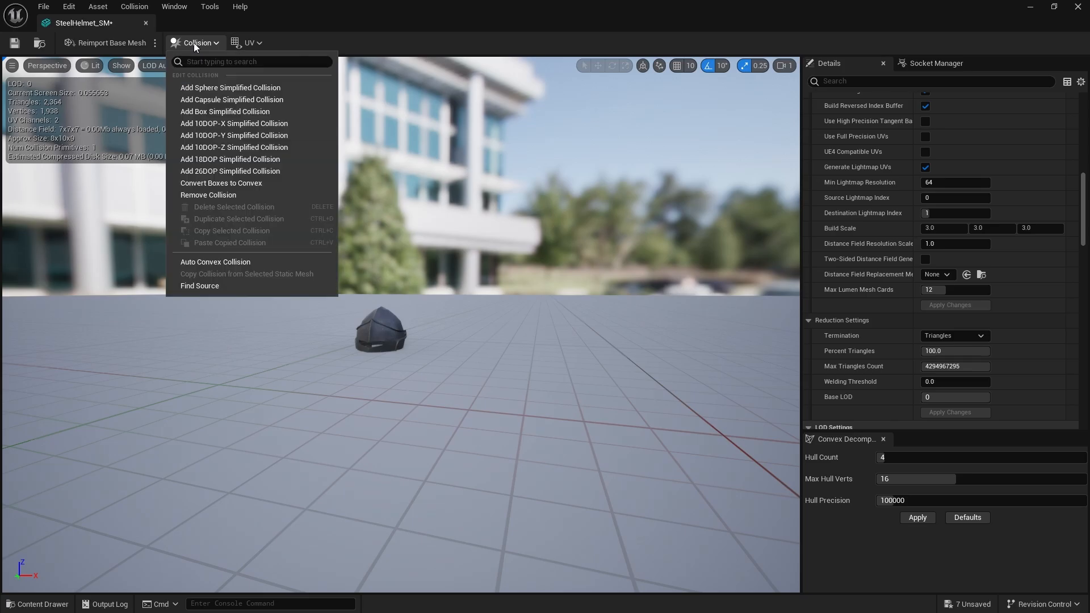
pyautogui.click(223, 262)
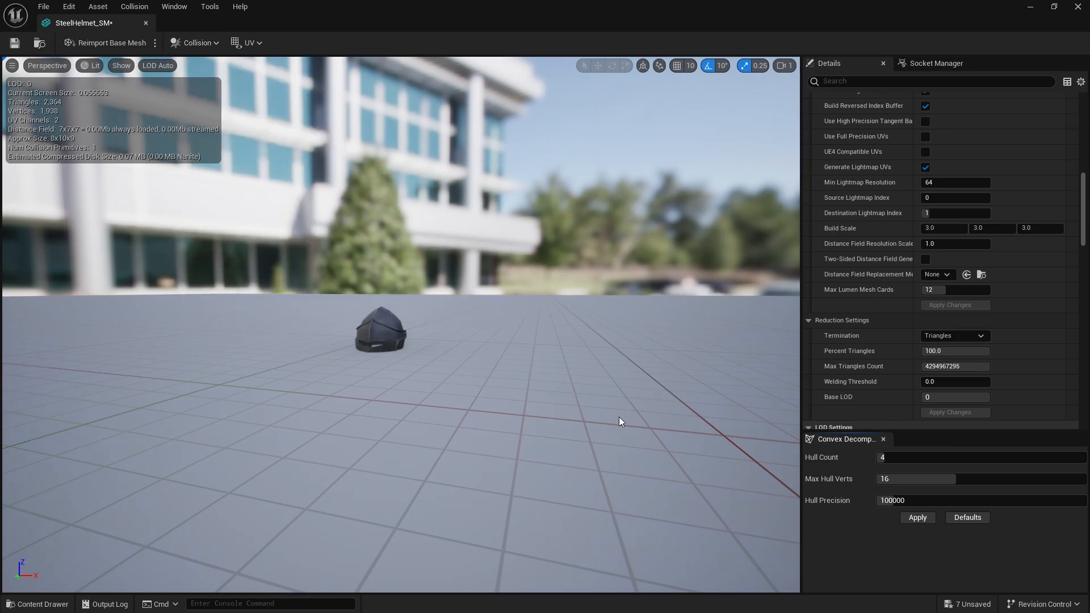
pyautogui.click(917, 518)
pyautogui.click(14, 44)
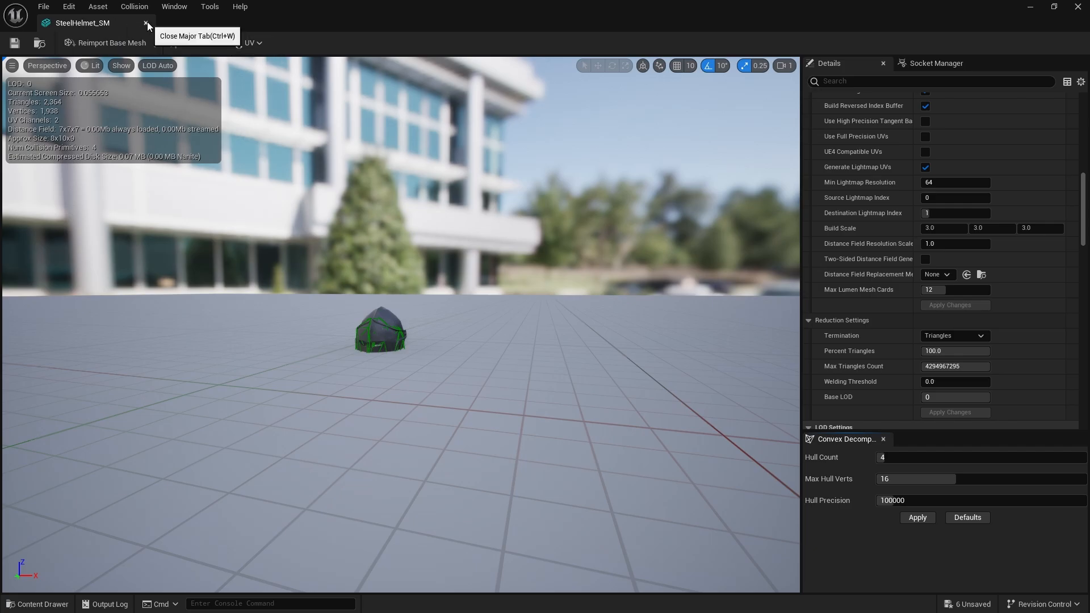
pyautogui.scroll(11, 877, 230)
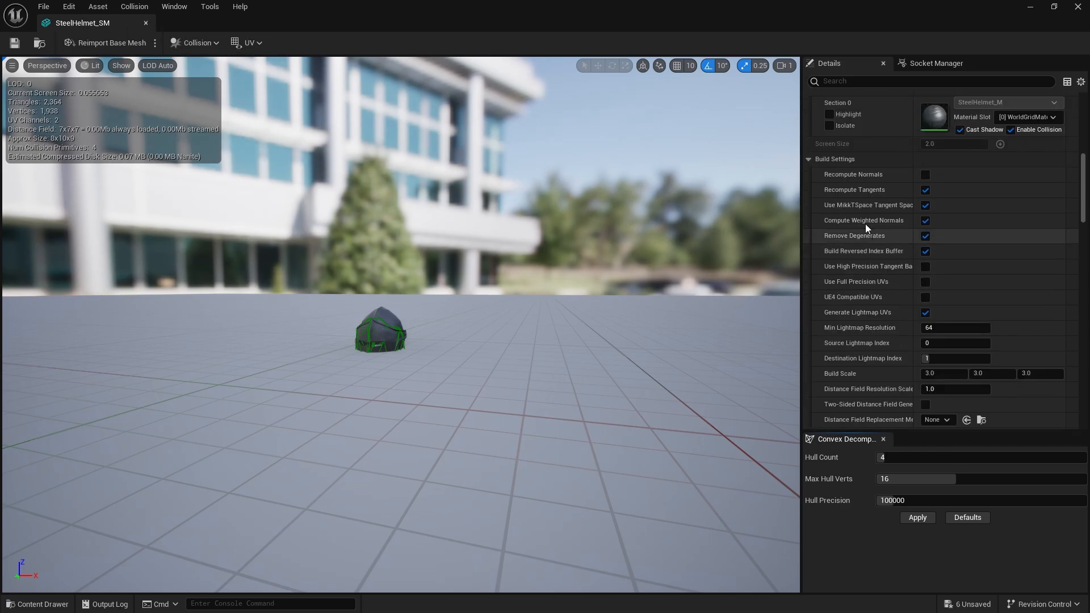
pyautogui.click(146, 22)
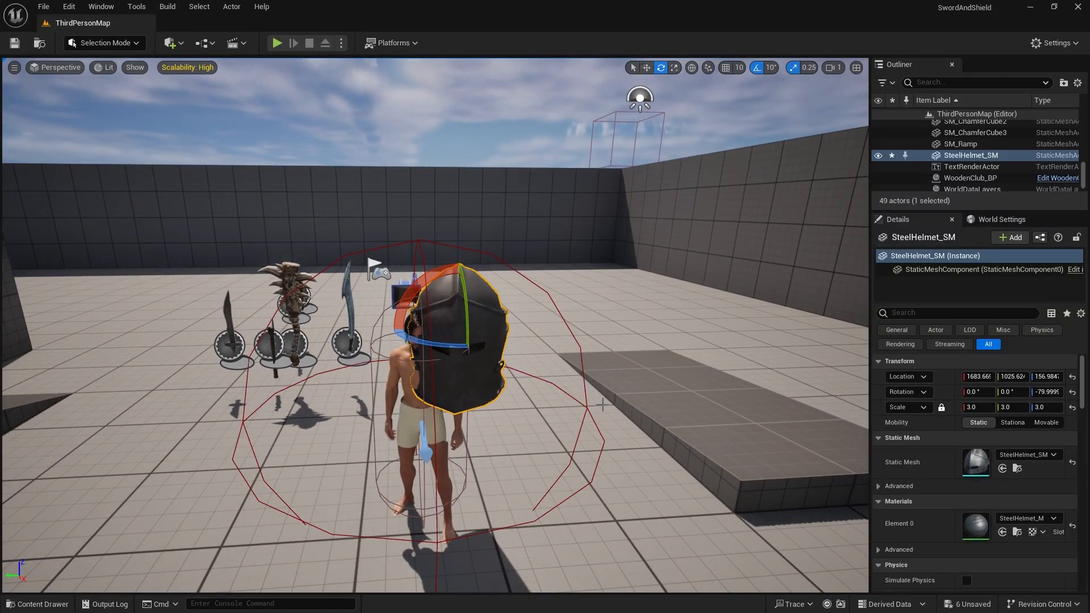
# - Reset the placed helmet's scale to 1.0 and check its size against the character
pyautogui.click(1071, 409)
pyautogui.press('s')
pyautogui.moveTo(782, 384); pyautogui.dragTo(733, 405, button='right')
pyautogui.press('d')
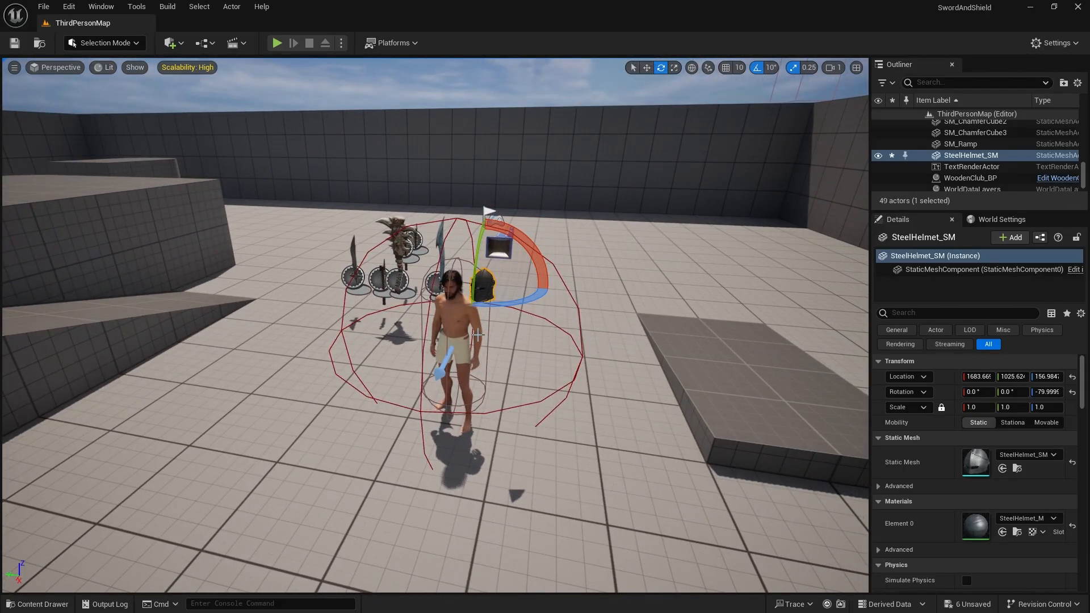
# - Delete the placed steel helmet and the player character from the level
pyautogui.press('Delete')
pyautogui.click(453, 322)
pyautogui.press('w')
pyautogui.press('Delete')
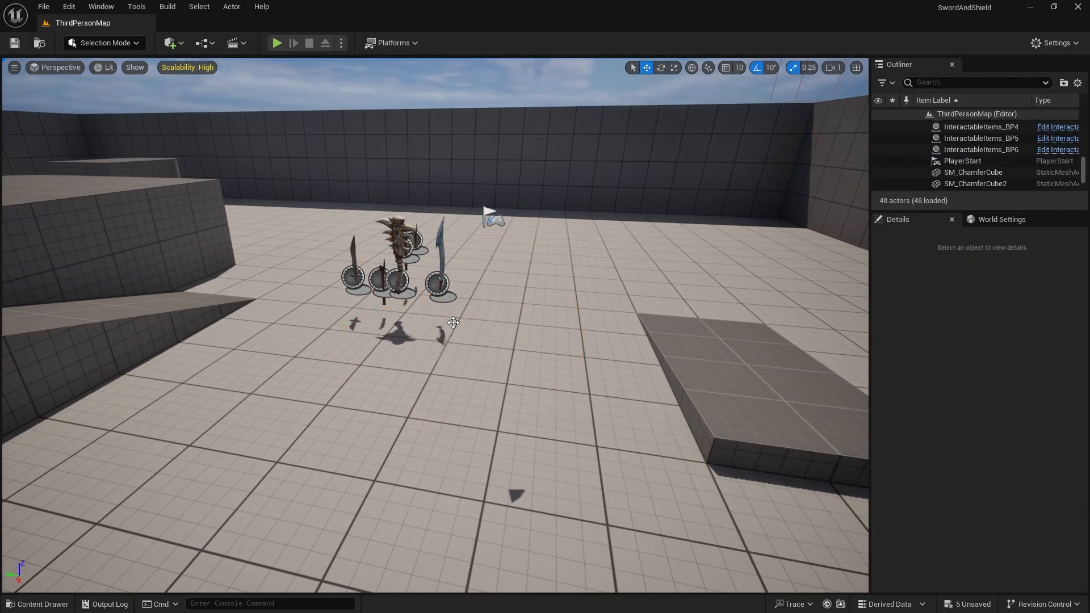
# - Open the ThirdPerson/Blueprints/Items content folder
pyautogui.moveTo(405, 322); pyautogui.dragTo(349, 332, button='right')
pyautogui.press('w')
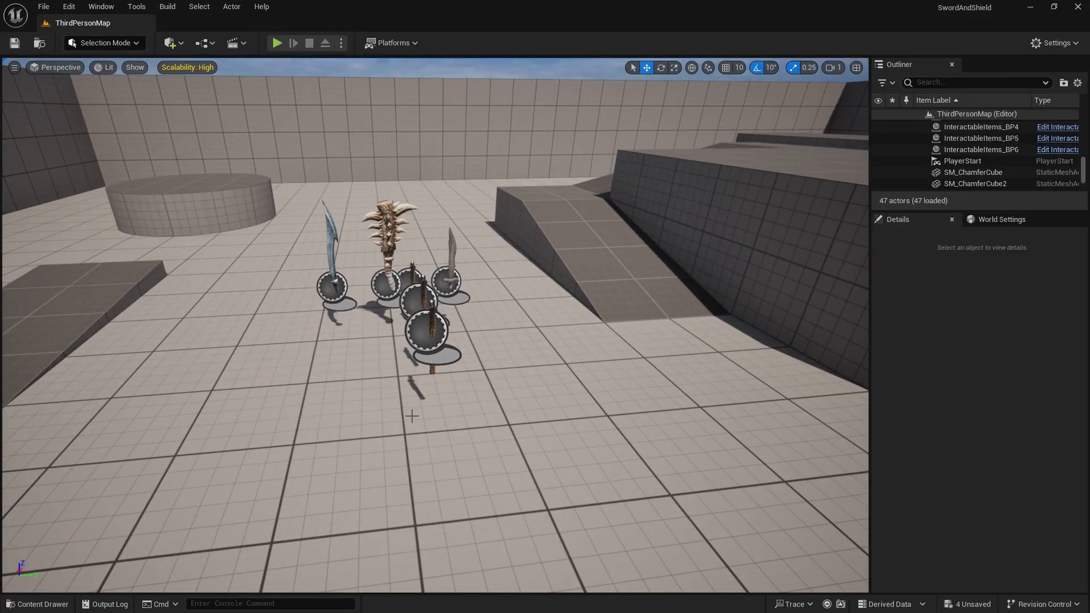
pyautogui.hotkey('ctrl', 'space')
pyautogui.moveTo(480, 481); pyautogui.dragTo(494, 506)
pyautogui.click(229, 517)
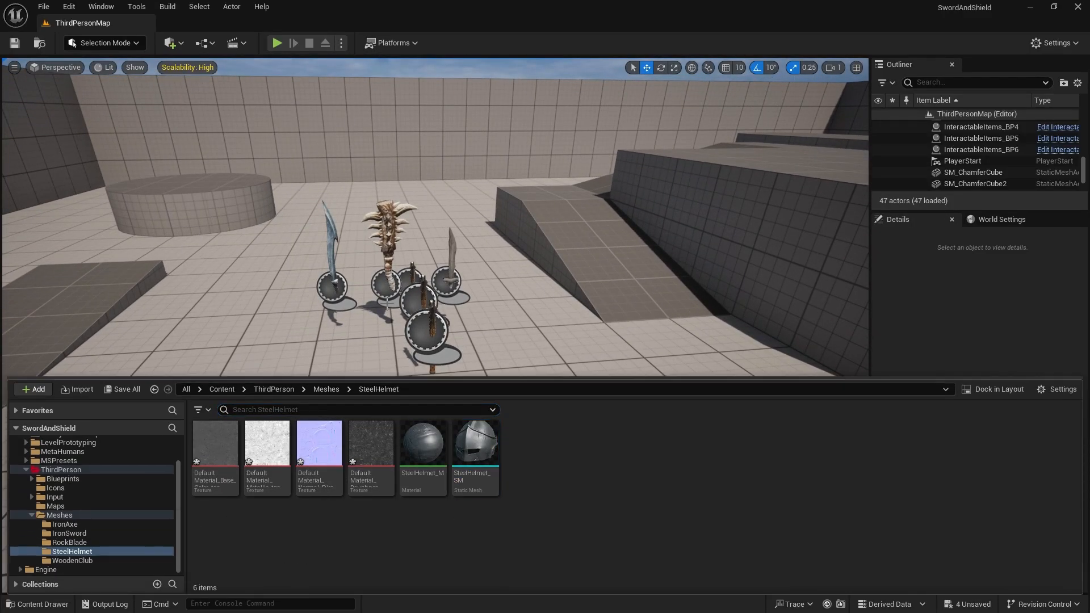
pyautogui.moveTo(299, 484)
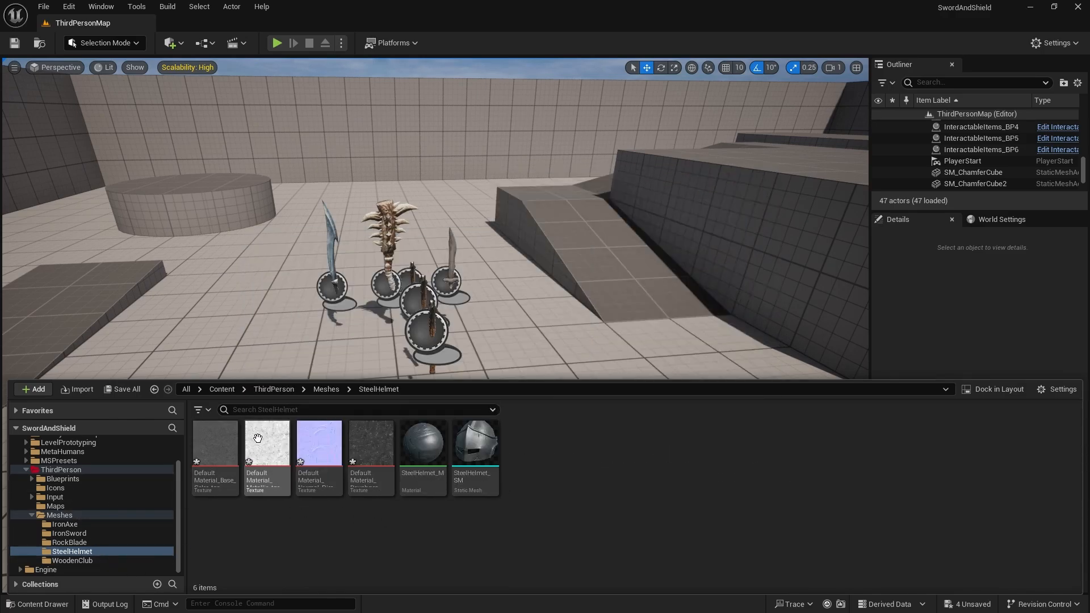
pyautogui.click(233, 461)
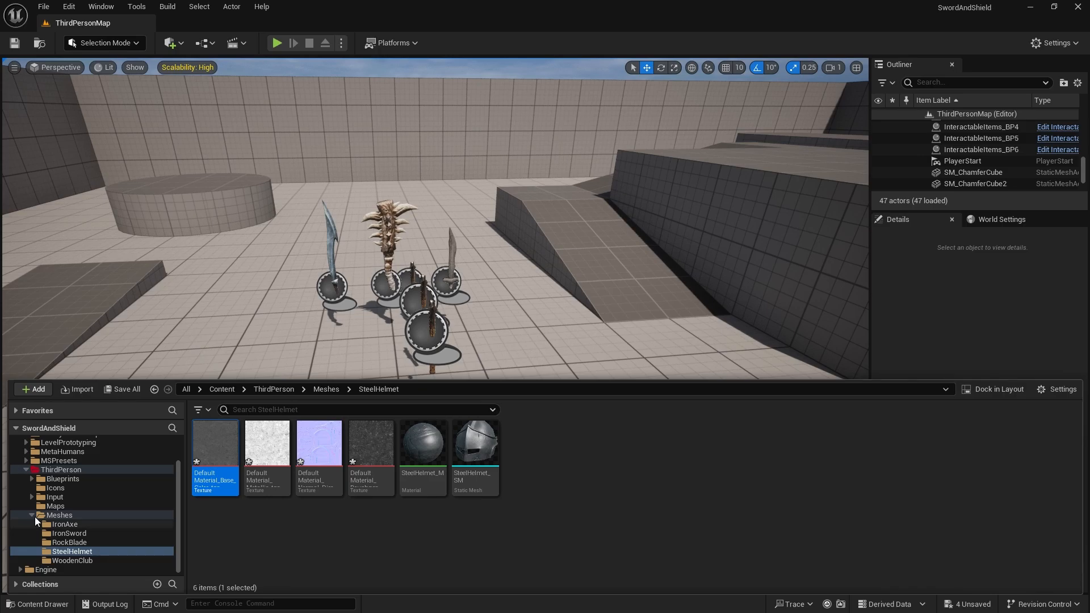
pyautogui.click(61, 469)
pyautogui.click(269, 531)
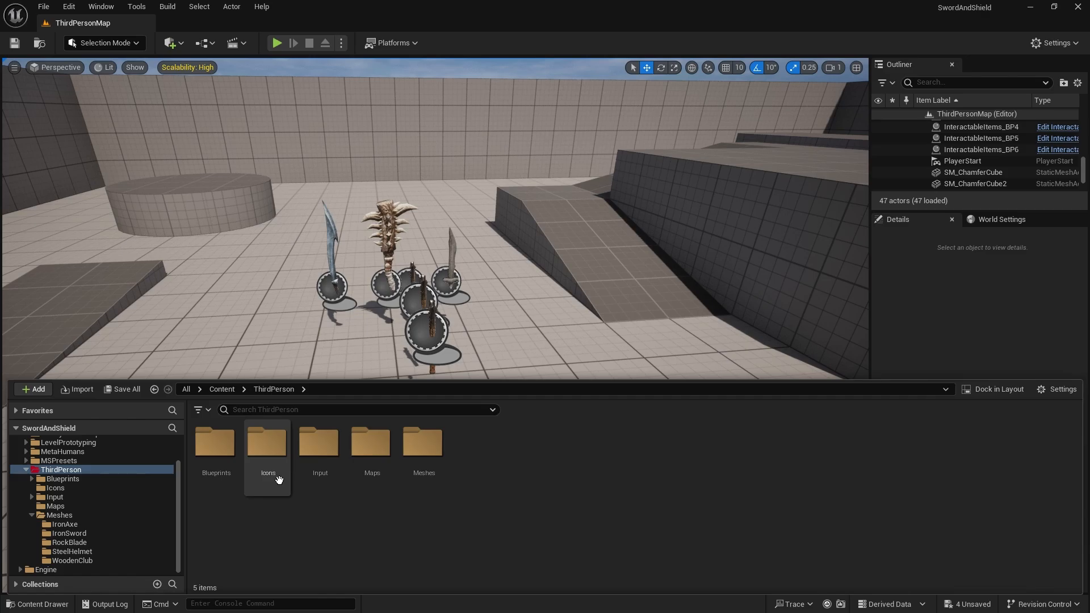
pyautogui.doubleClick(227, 453)
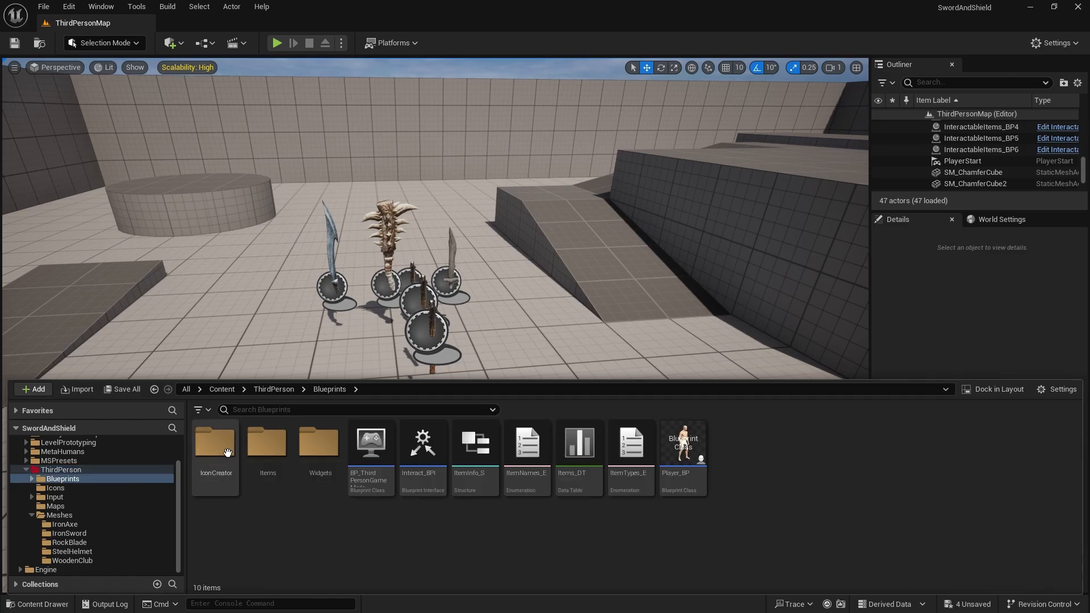
pyautogui.doubleClick(267, 446)
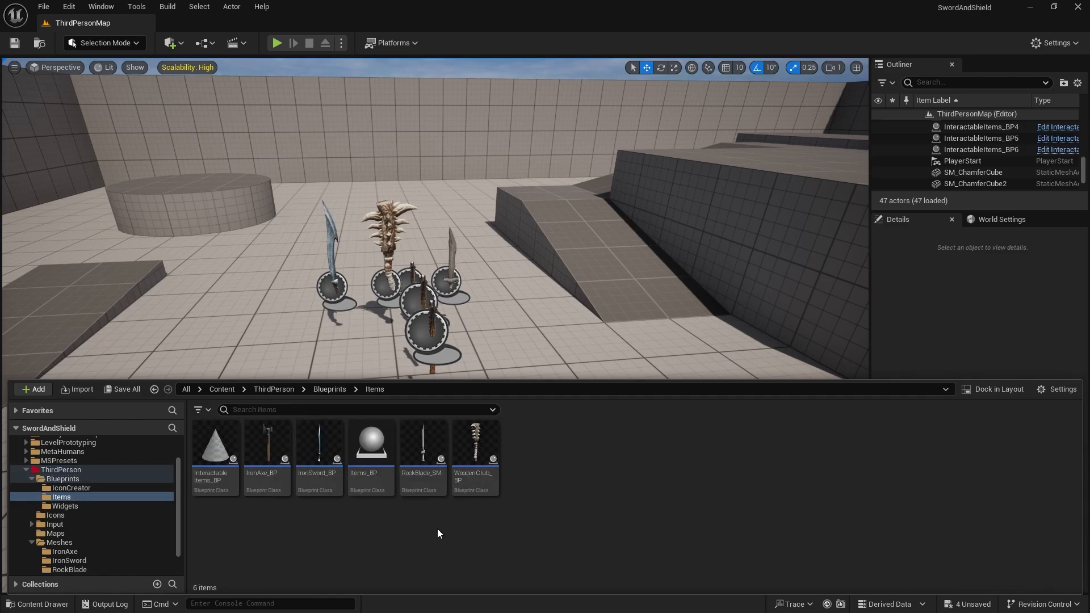
# - Create a child Blueprint class of Items_BP and name it SteelHelmet_BP
pyautogui.rightClick(378, 449)
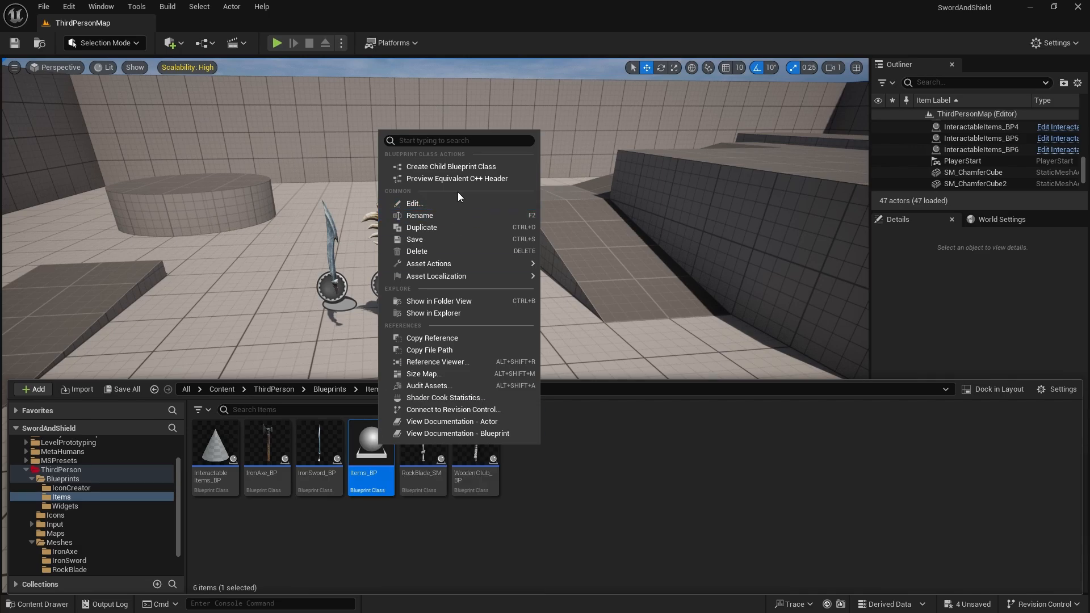
pyautogui.click(438, 167)
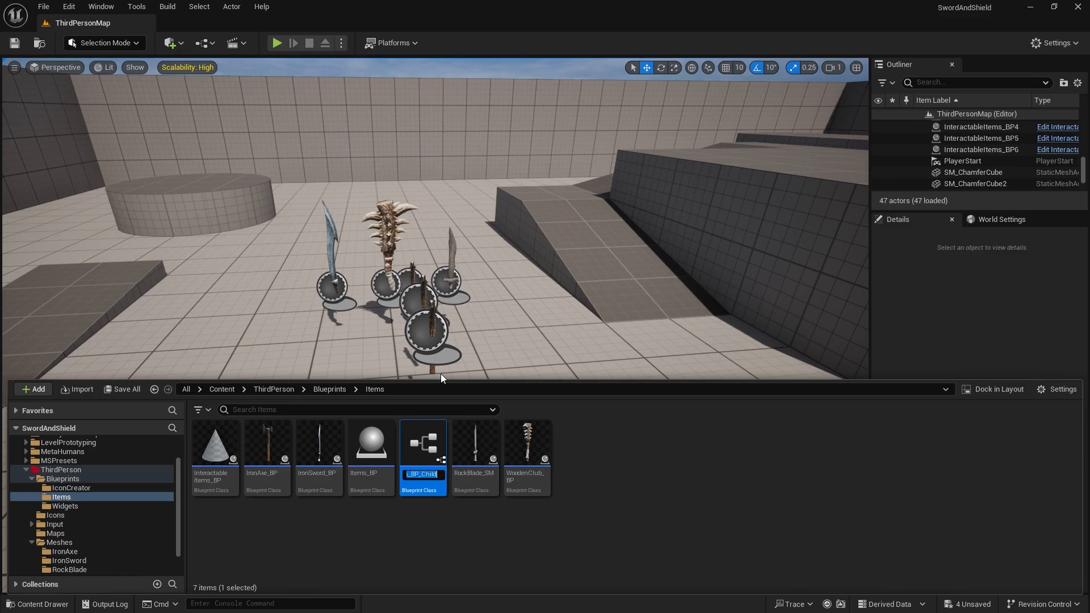
pyautogui.write('Stee')
pyautogui.write('lHelmet_')
pyautogui.write('BP')
pyautogui.press('Return')
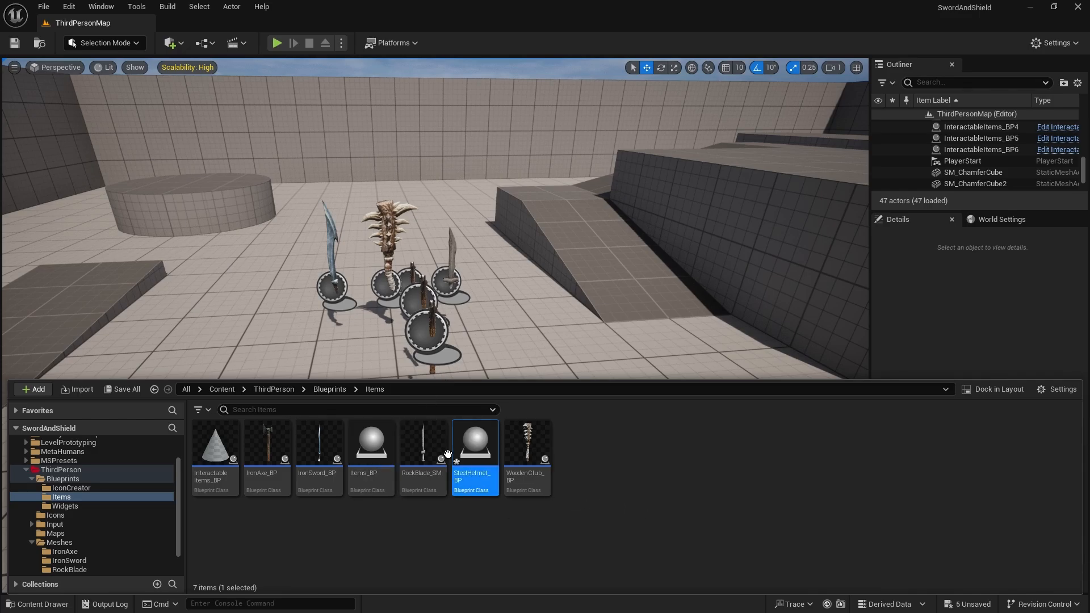
# - Open SteelHelmet_BP and assign the SteelHelmet_SM static mesh to its ItemMesh component
pyautogui.doubleClick(480, 444)
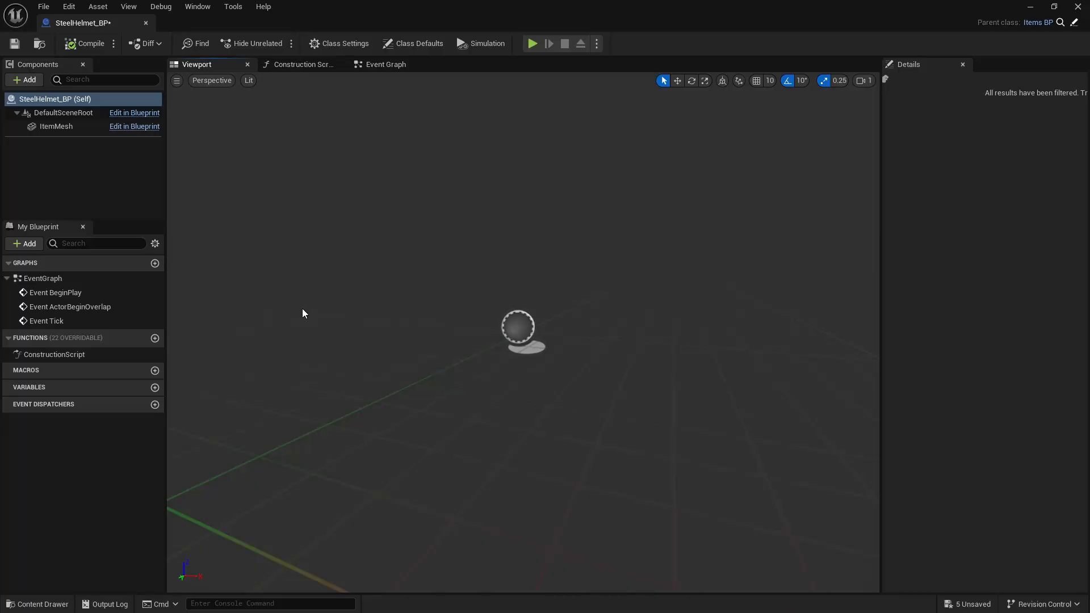
pyautogui.click(60, 127)
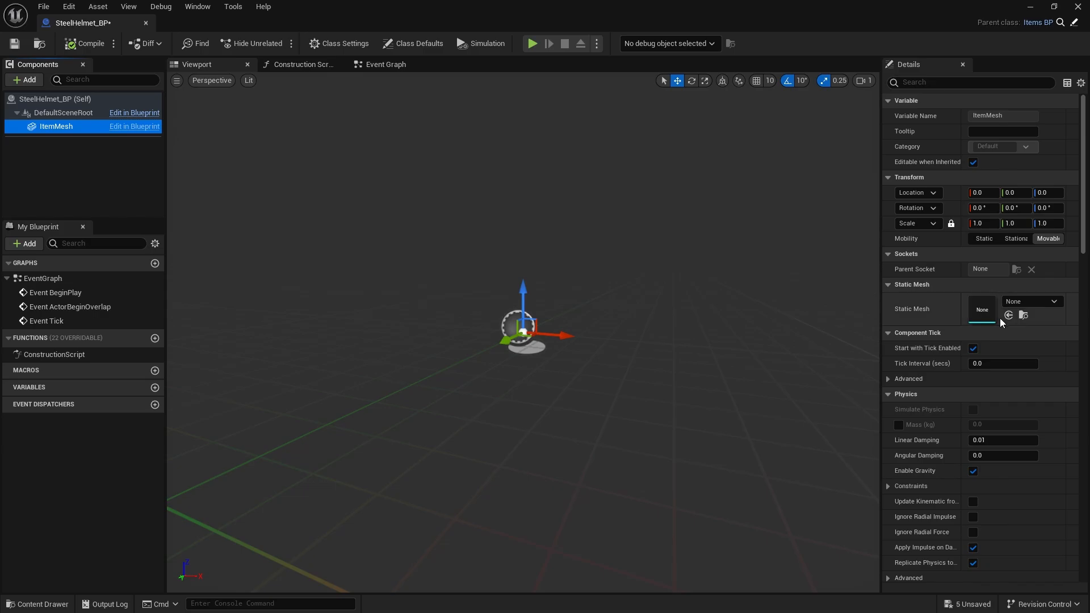
pyautogui.click(1003, 302)
pyautogui.write('stee')
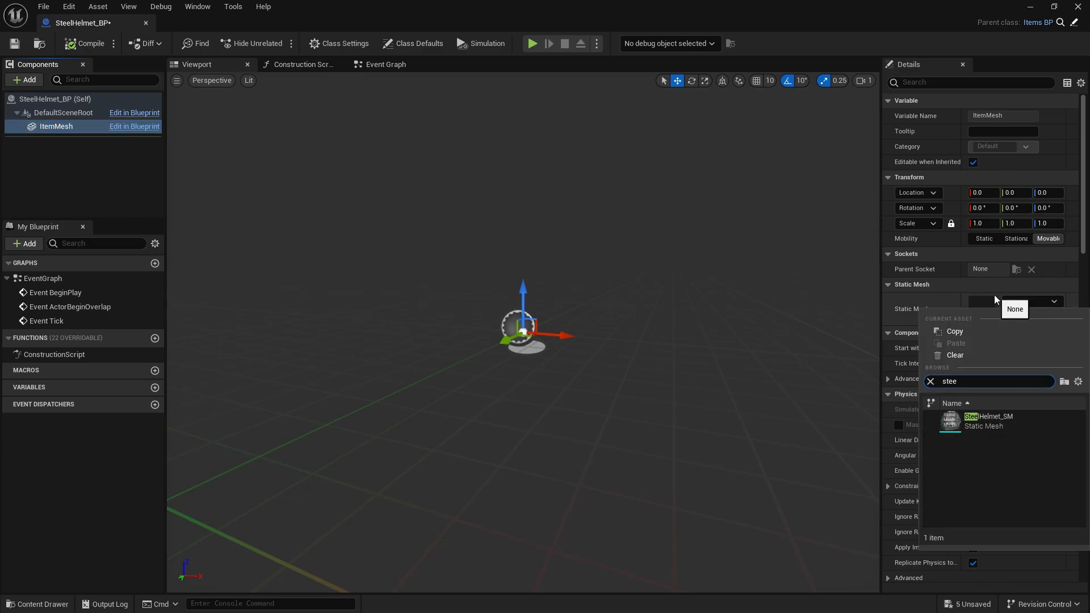
pyautogui.click(988, 420)
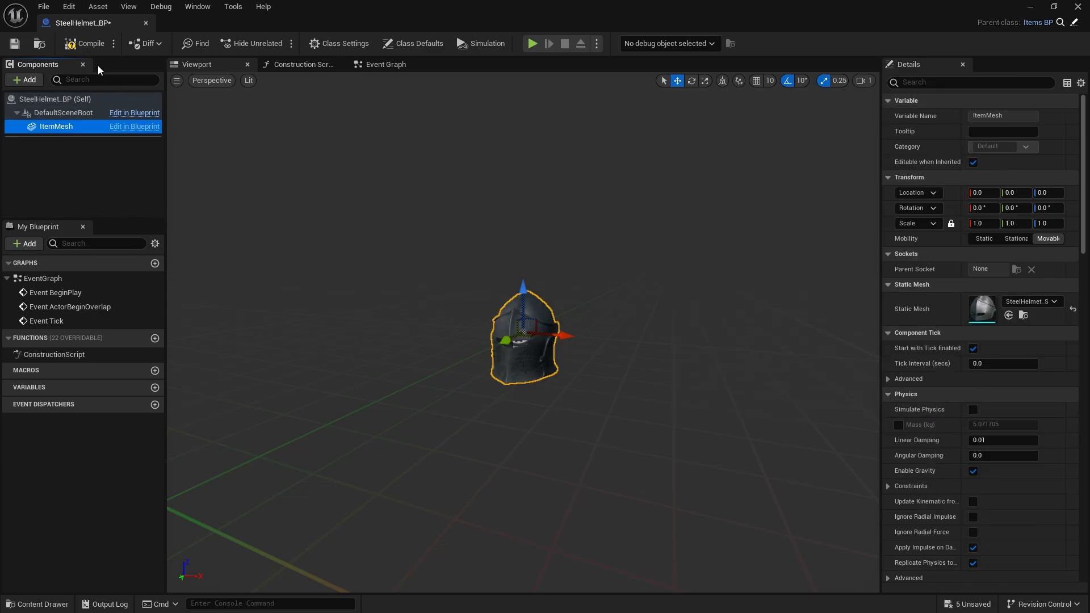
# - Close SteelHelmet_BP and open IconCapture_BP from the IconCreator folder, showing its 3D viewport
pyautogui.click(146, 23)
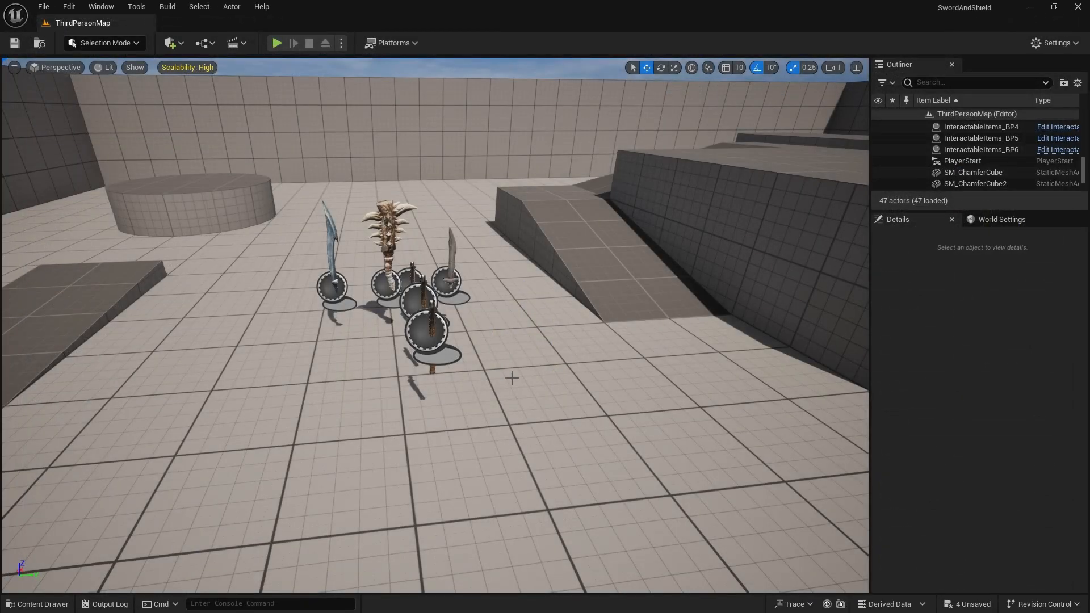
pyautogui.click(509, 377)
pyautogui.hotkey('ctrl', 'space')
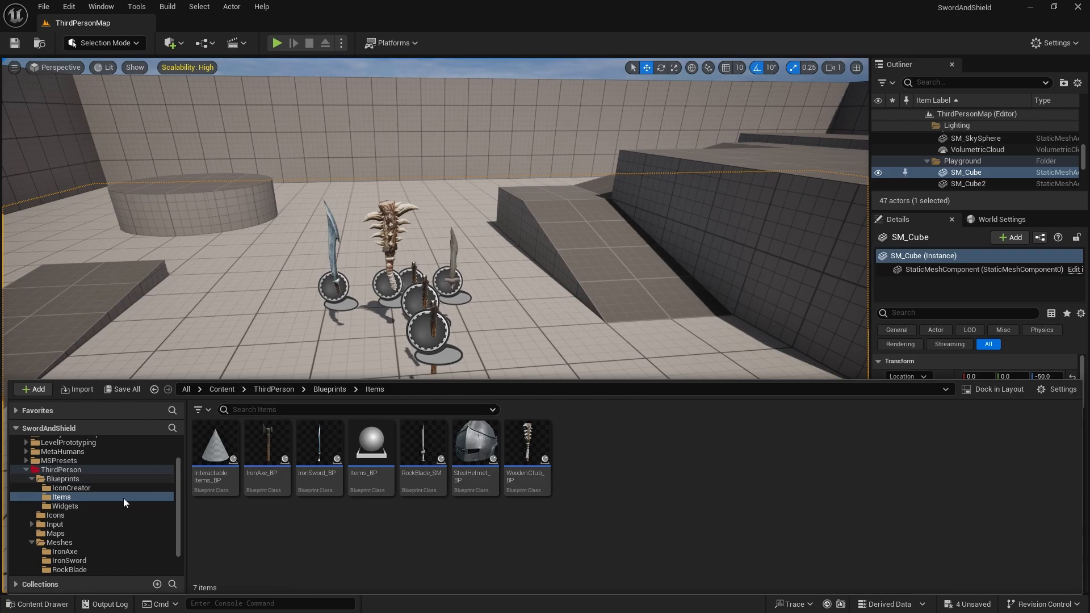
pyautogui.click(76, 487)
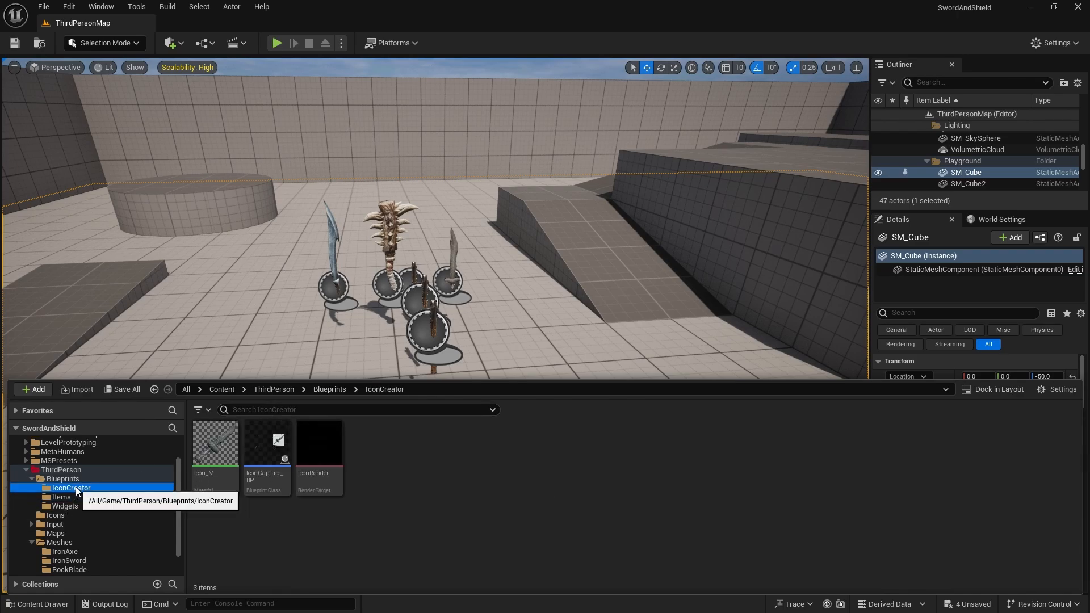
pyautogui.doubleClick(267, 455)
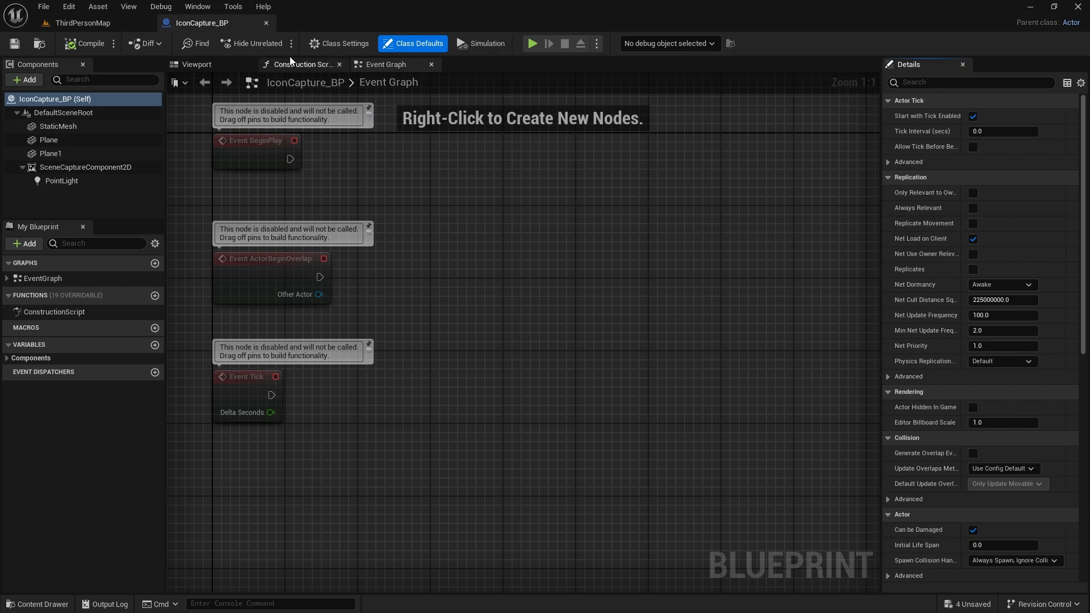
pyautogui.click(193, 63)
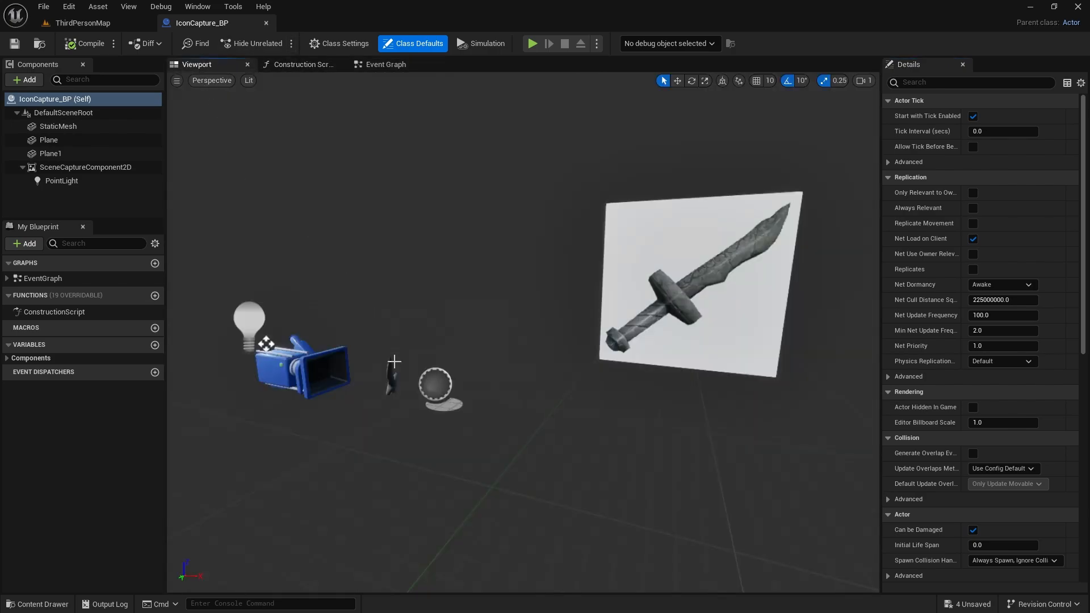
# - Assign the steel helmet static mesh to the StaticMesh component of IconCapture_BP
pyautogui.click(69, 126)
pyautogui.moveTo(697, 326); pyautogui.dragTo(749, 330, button='right')
pyautogui.click(1028, 302)
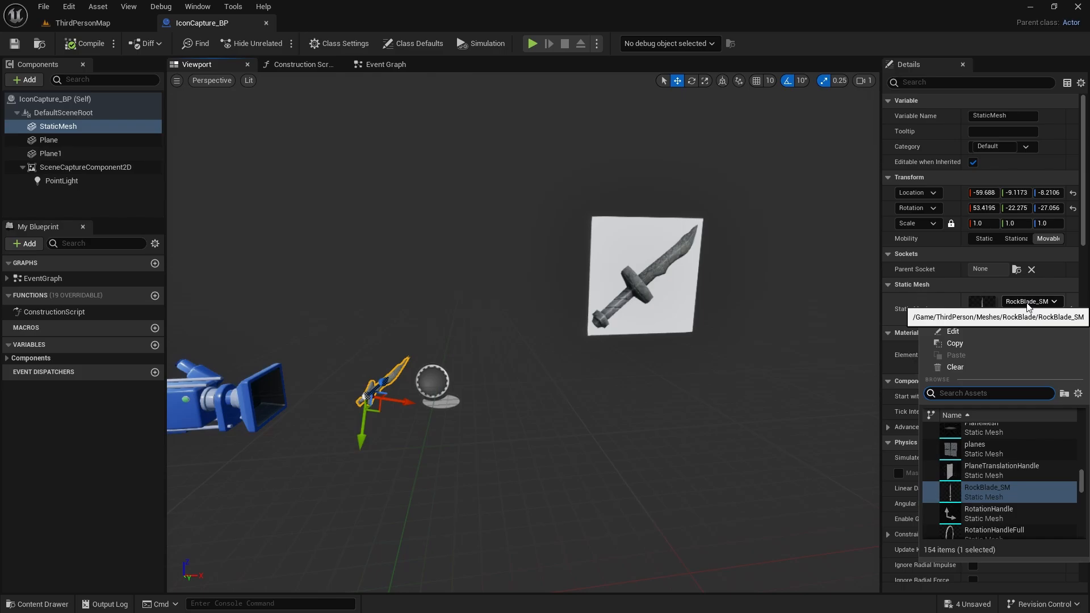
pyautogui.scroll(-1, 999, 454)
pyautogui.write('s')
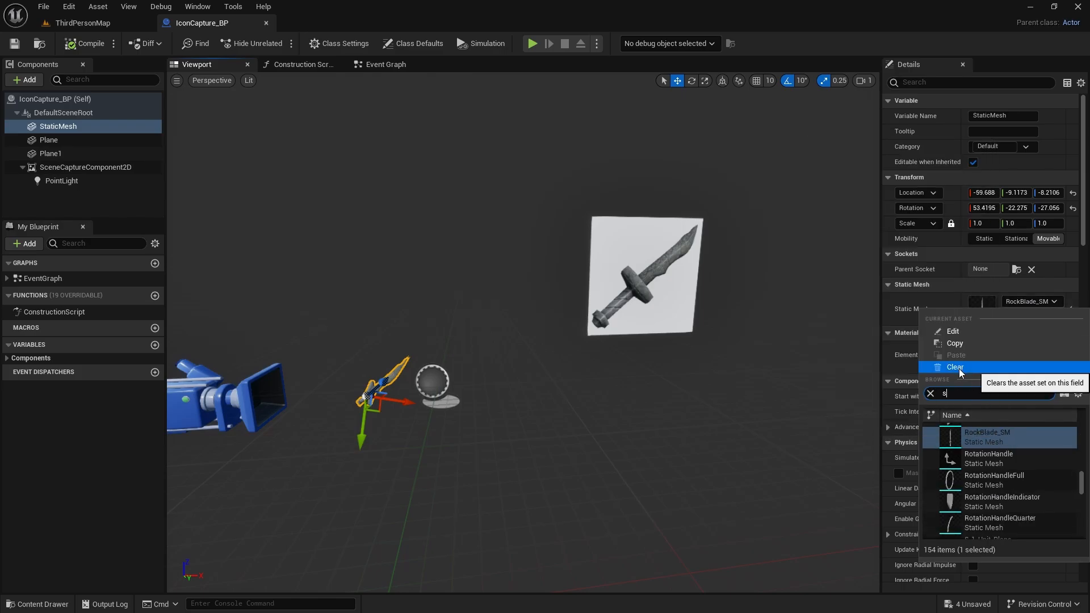
pyautogui.write('teel')
pyautogui.click(969, 442)
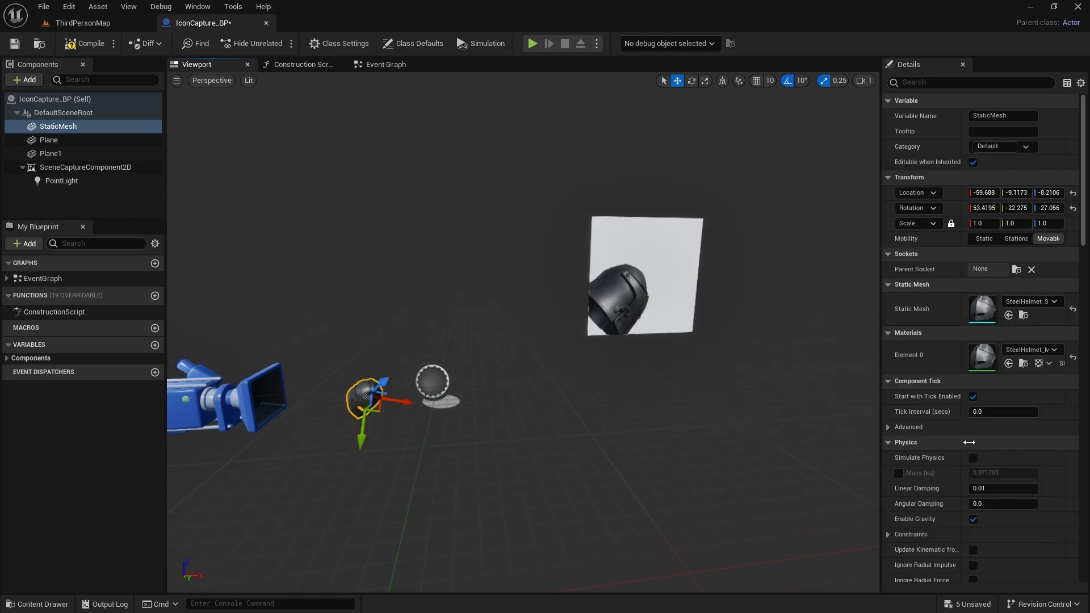
# - Reset the StaticMesh component's rotation and location to zero and rotate the helmet 50° about the Z axis
pyautogui.click(1072, 209)
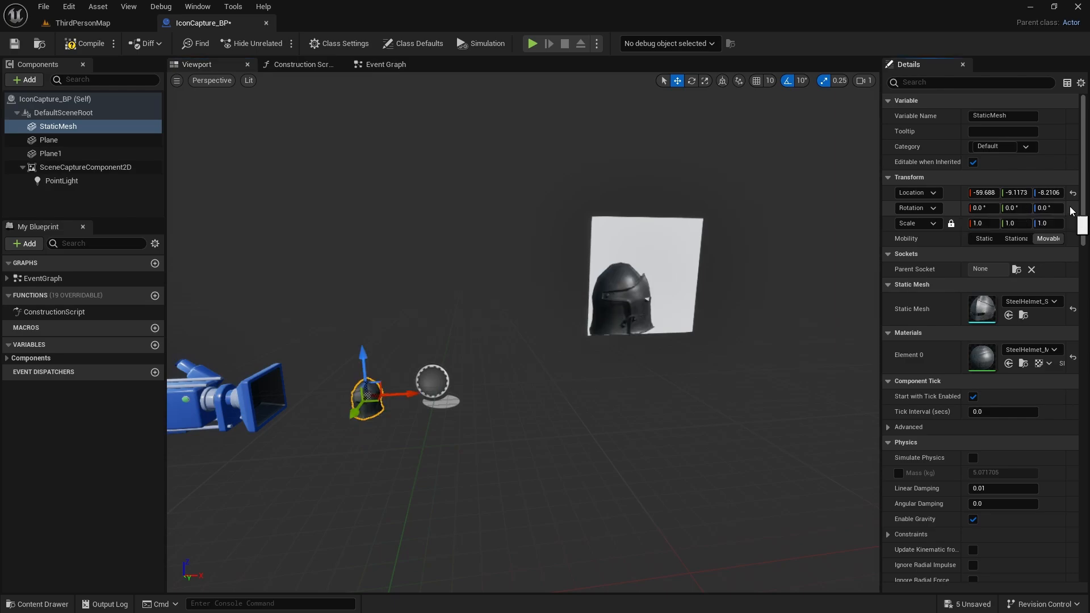
pyautogui.click(1072, 193)
pyautogui.moveTo(535, 370); pyautogui.dragTo(511, 359, button='right')
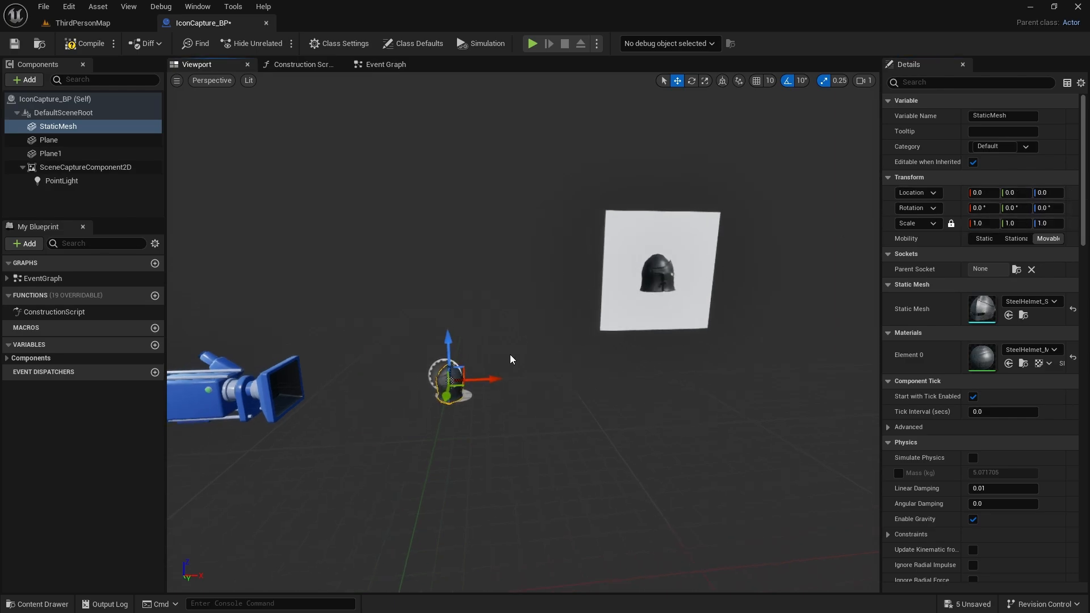
pyautogui.press('e')
pyautogui.moveTo(484, 394); pyautogui.dragTo(545, 444)
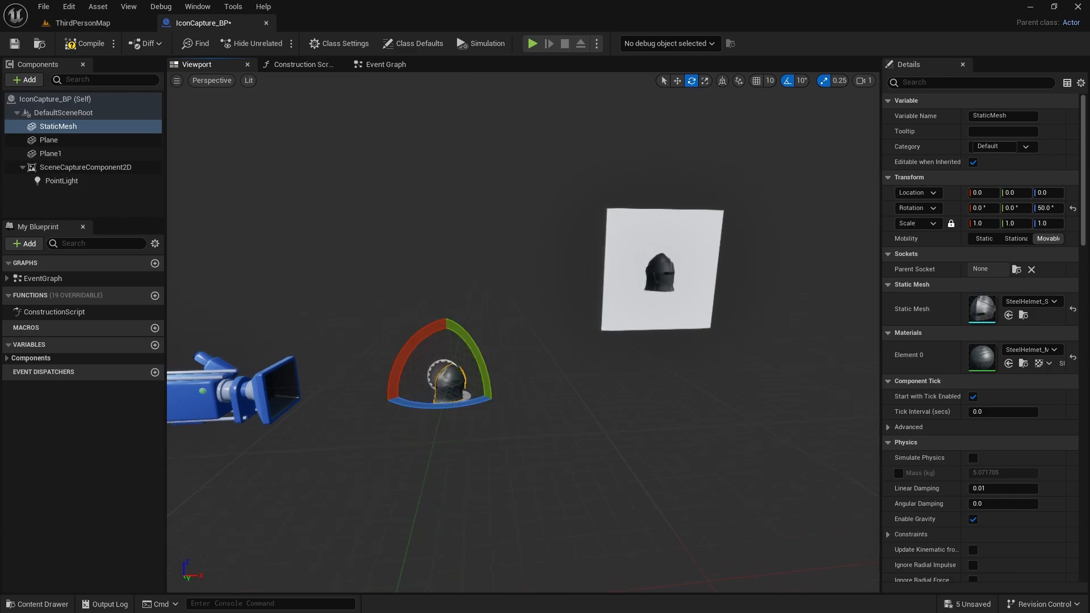
# - Move the helmet toward the capture camera to about (-64.3, 1.0, 2.1) and set its Z rotation to 60° so it fills the icon preview
pyautogui.scroll(3, 546, 444)
pyautogui.moveTo(546, 443); pyautogui.dragTo(427, 387, button='right')
pyautogui.press('w')
pyautogui.moveTo(389, 382); pyautogui.dragTo(299, 384)
pyautogui.press('e')
pyautogui.press('w')
pyautogui.moveTo(332, 332); pyautogui.dragTo(329, 329)
pyautogui.moveTo(341, 377); pyautogui.dragTo(341, 377)
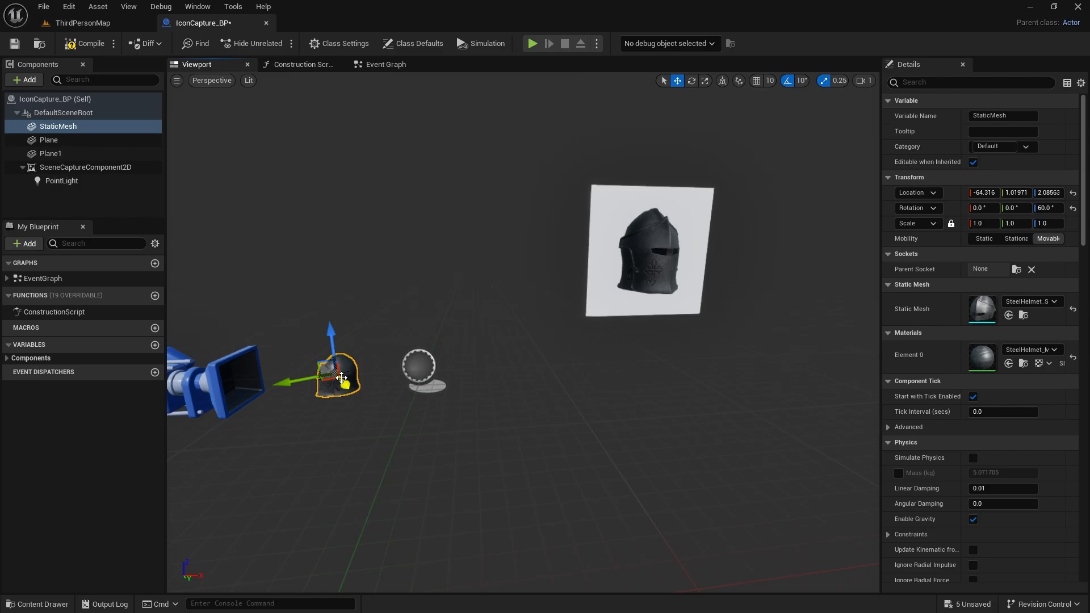
# - Compile and save IconCapture_BP with the positioned helmet
pyautogui.press('w')
pyautogui.moveTo(454, 352)
pyautogui.mouseDown(button='right')
pyautogui.moveTo(397, 352)
pyautogui.moveTo(467, 352)
pyautogui.moveTo(454, 351)
pyautogui.mouseUp(button='right')
pyautogui.press('s')
pyautogui.press('a')
pyautogui.click(85, 49)
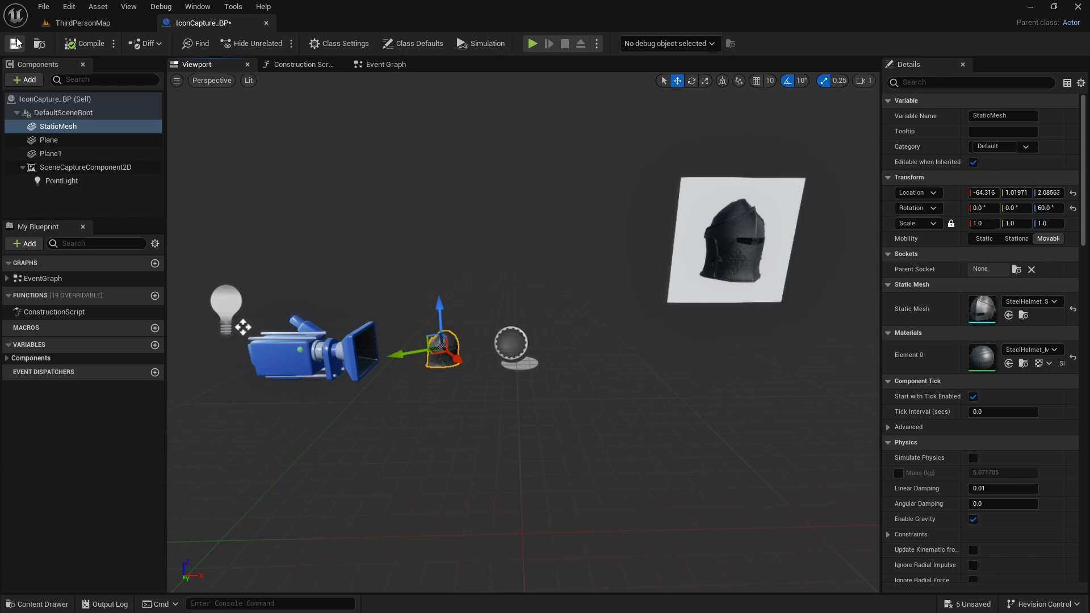
# - Create a static texture from the IconRender render target and name it SteelHelmet_Icon
pyautogui.click(537, 294)
pyautogui.hotkey('ctrl', 'space')
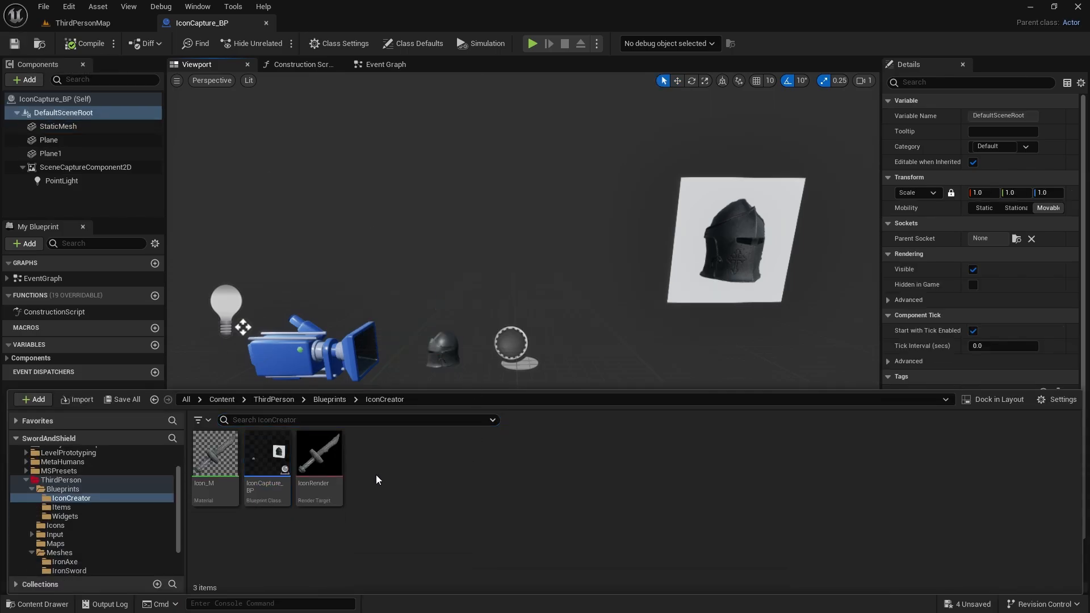
pyautogui.moveTo(314, 456)
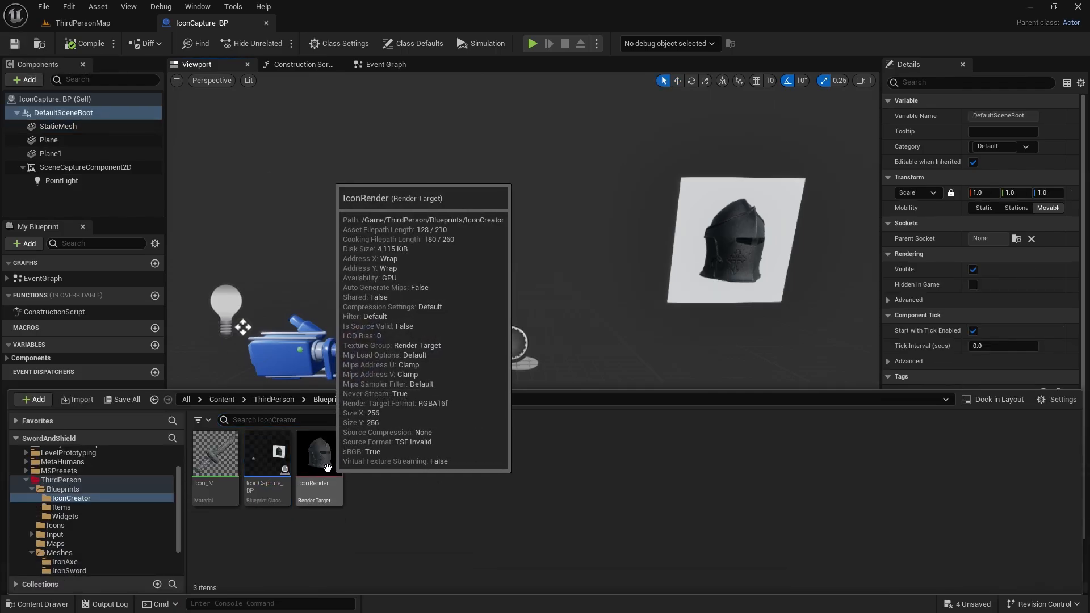
pyautogui.rightClick(323, 466)
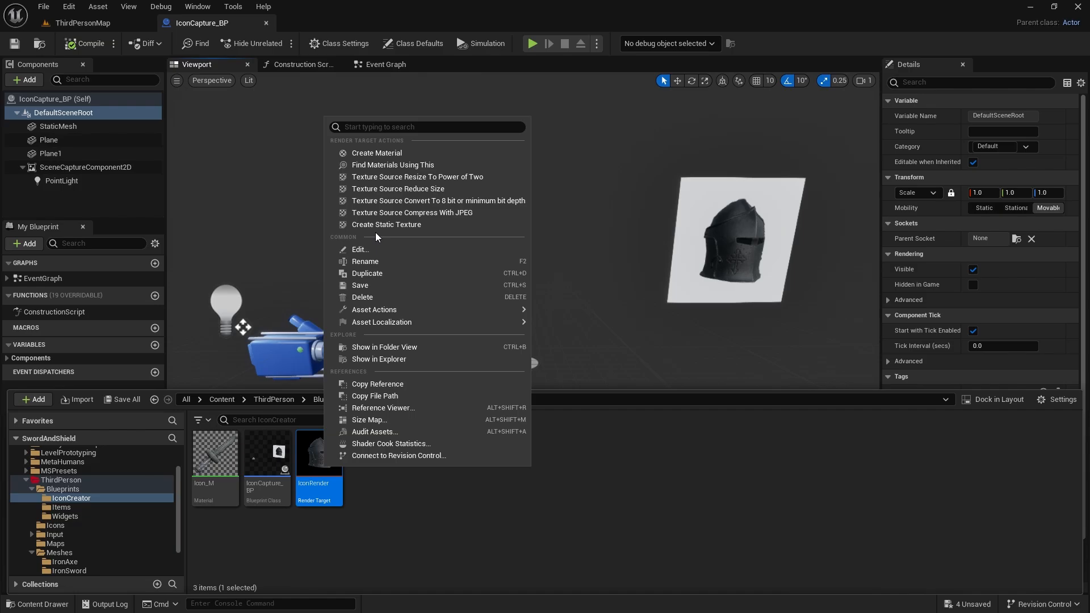
pyautogui.click(377, 224)
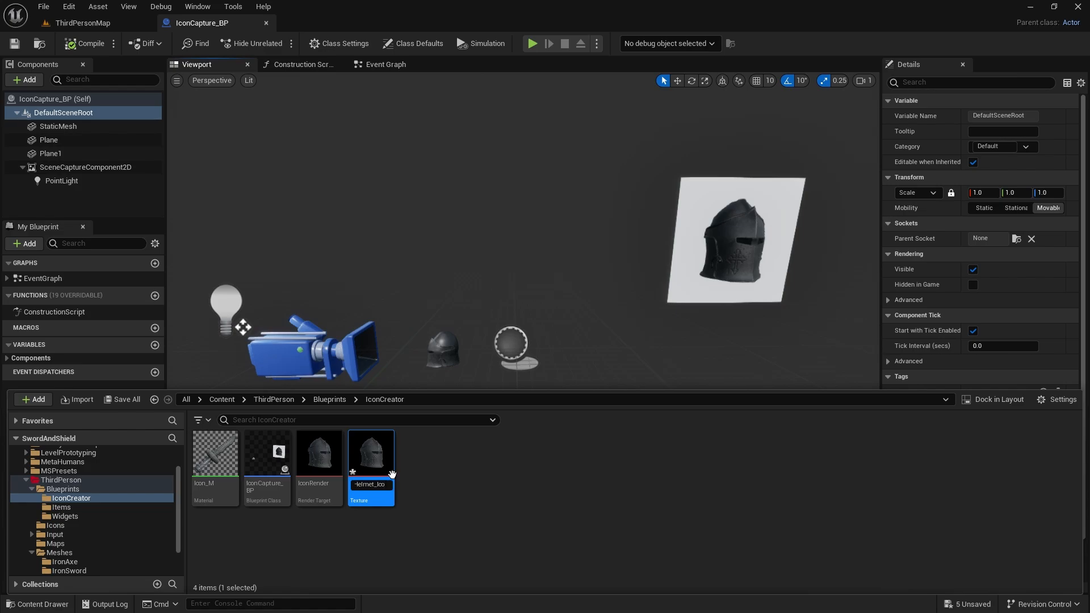
pyautogui.write('SteelHelmet_Icon')
pyautogui.press('Return')
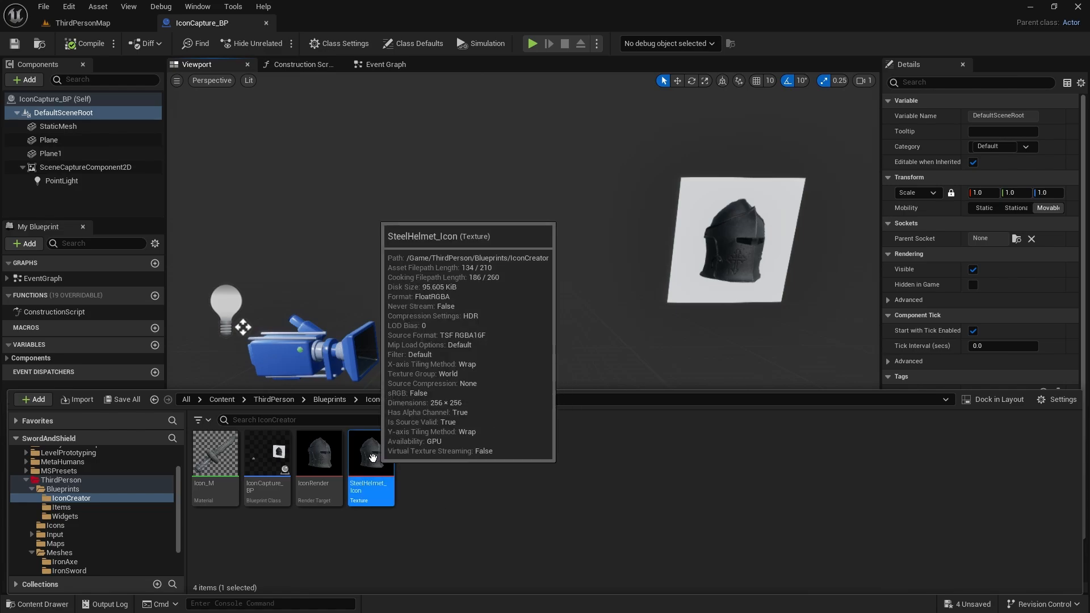
# - Open SteelHelmet_Icon and invert its alpha range, with Min Alpha at 1, for an opaque helmet on a transparent background
pyautogui.doubleClick(372, 457)
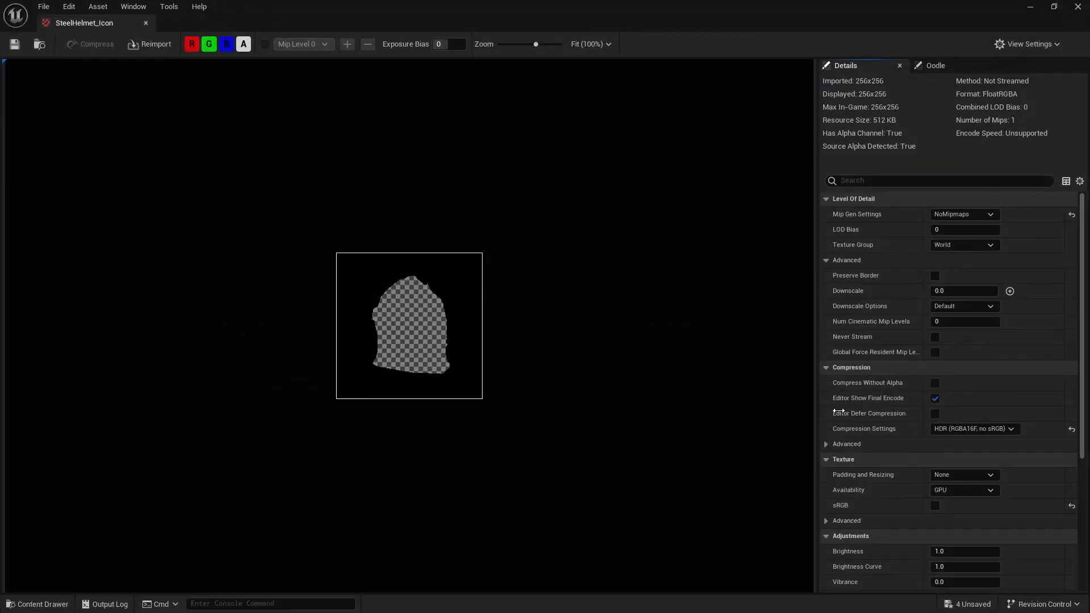
pyautogui.scroll(-3, 945, 390)
pyautogui.scroll(-3, 945, 391)
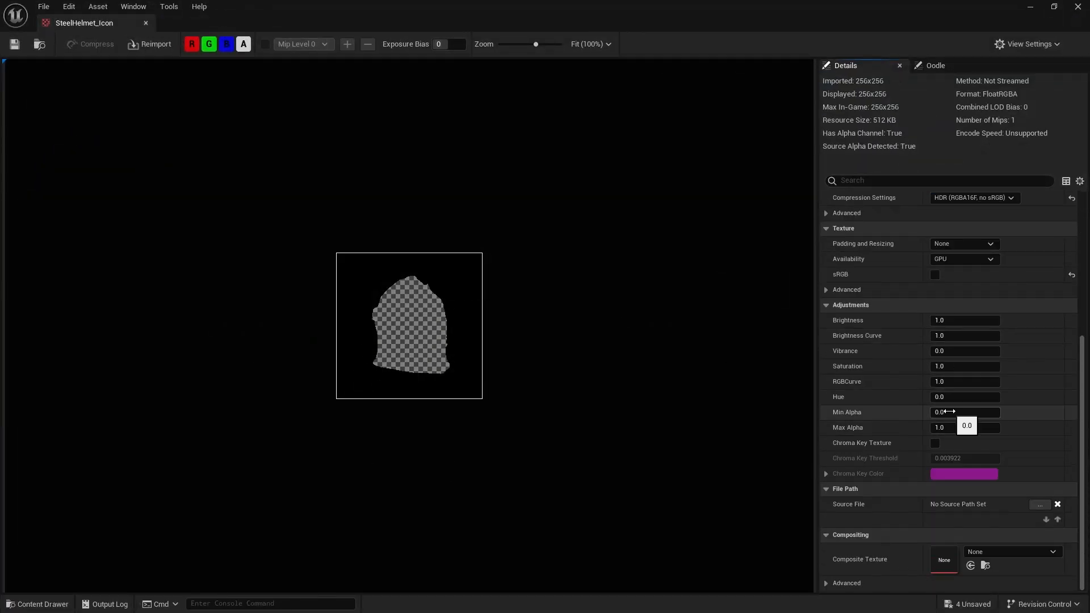
pyautogui.click(950, 411)
pyautogui.write('1')
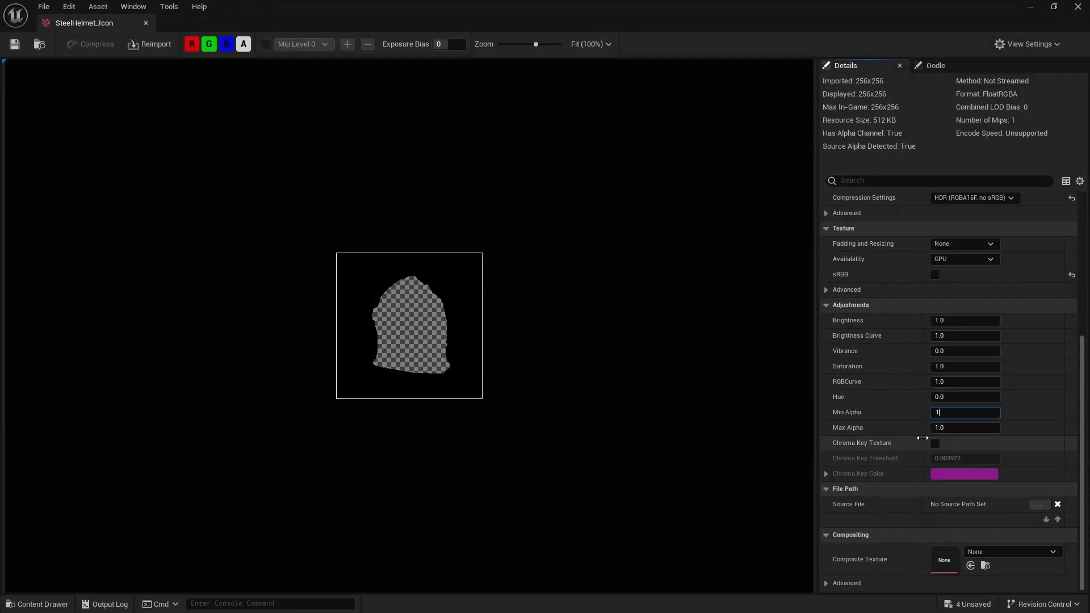
pyautogui.press('Return')
pyautogui.click(1071, 412)
# - Set the icon texture's compression to UserInterface2D (RGBA) and its texture group to UI, and close the saved texture
pyautogui.scroll(6, 1021, 403)
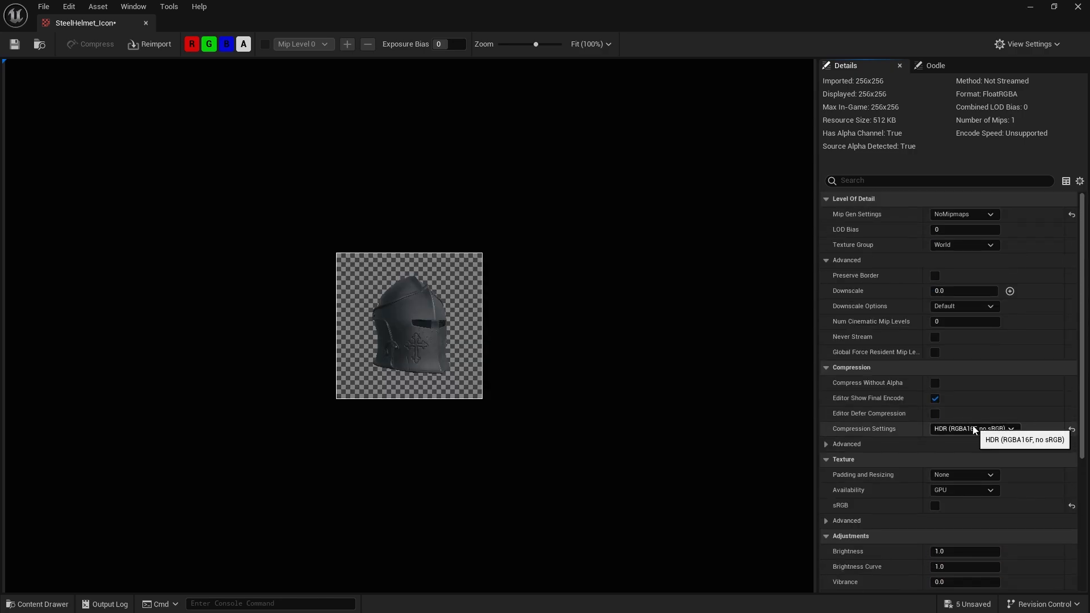
pyautogui.click(977, 429)
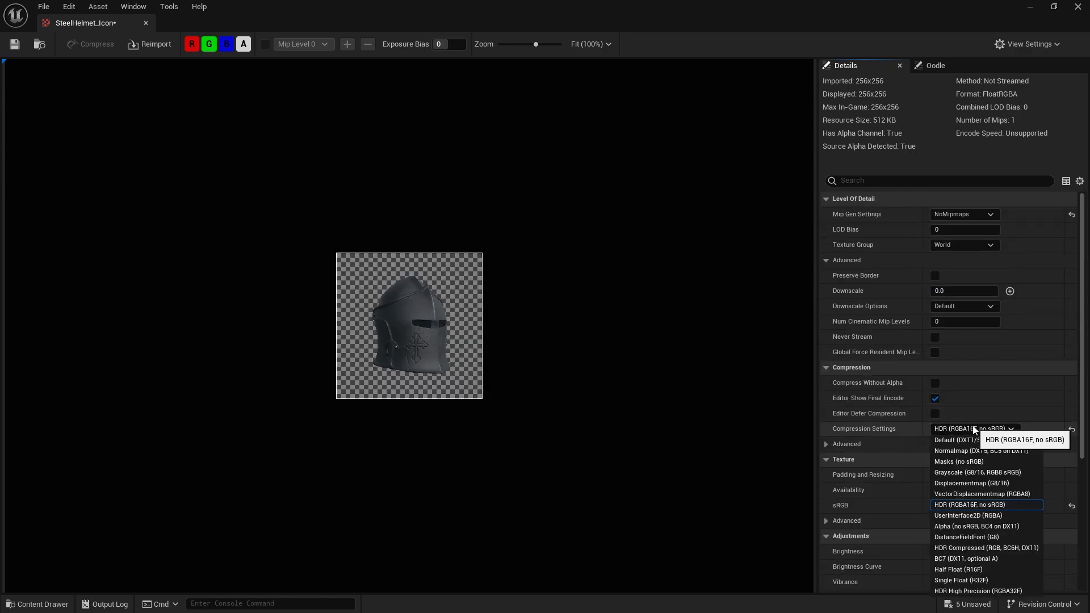
pyautogui.click(959, 516)
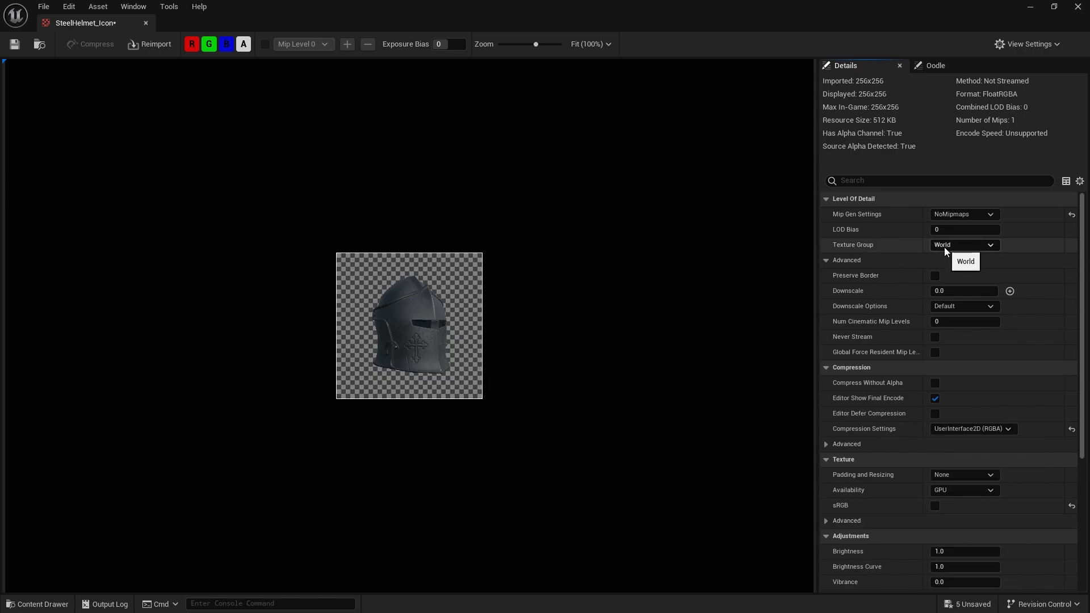
pyautogui.click(945, 247)
pyautogui.click(945, 442)
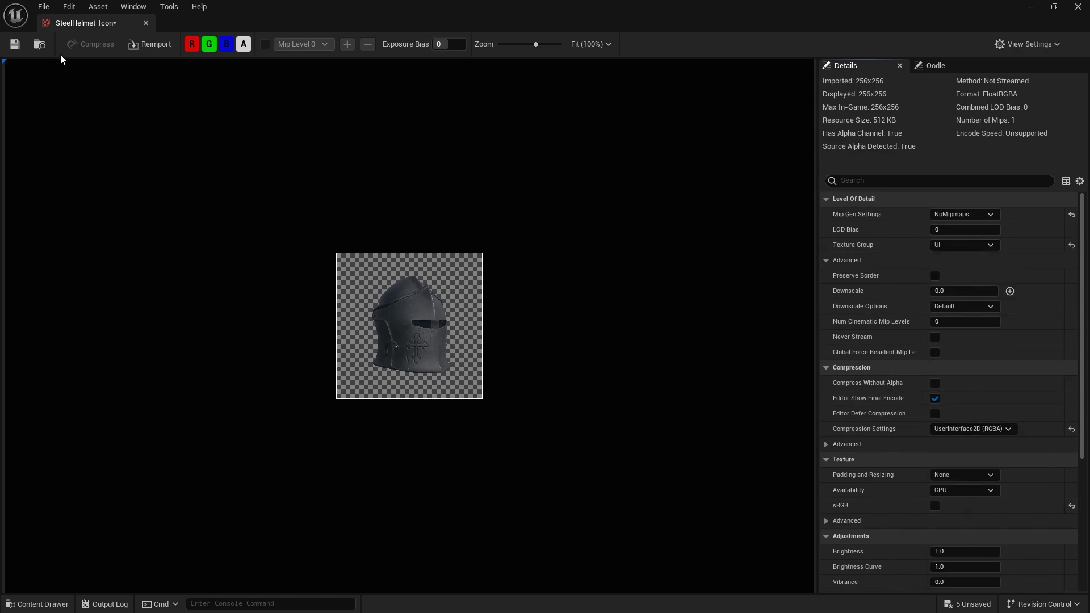
pyautogui.click(145, 23)
# - Move the SteelHelmet_Icon texture from IconCreator into the ThirdPerson/Icons folder
pyautogui.click(38, 603)
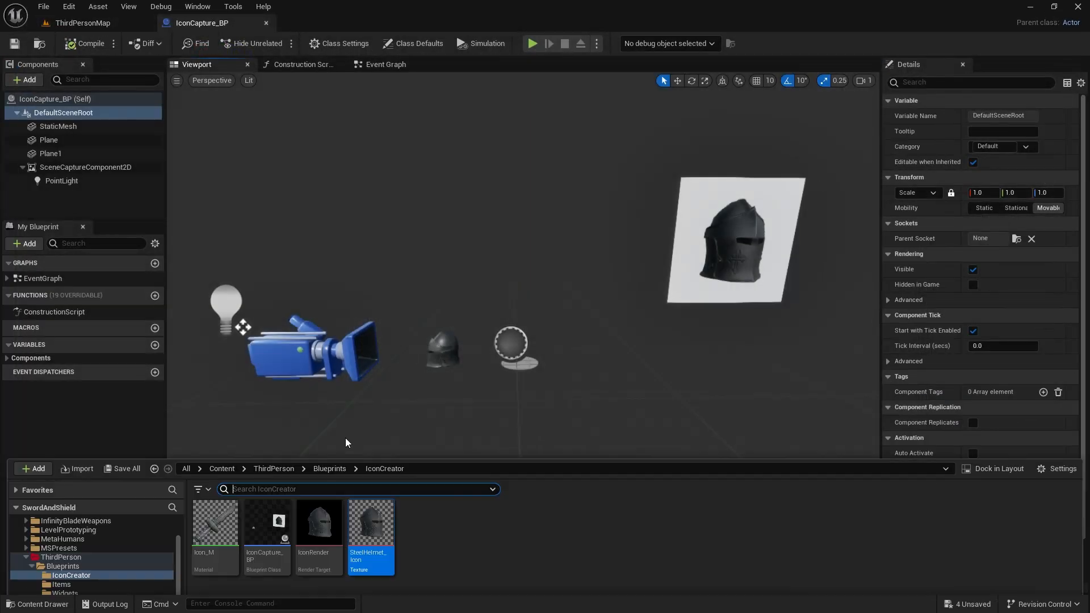
pyautogui.moveTo(375, 467); pyautogui.dragTo(68, 540)
pyautogui.click(99, 560)
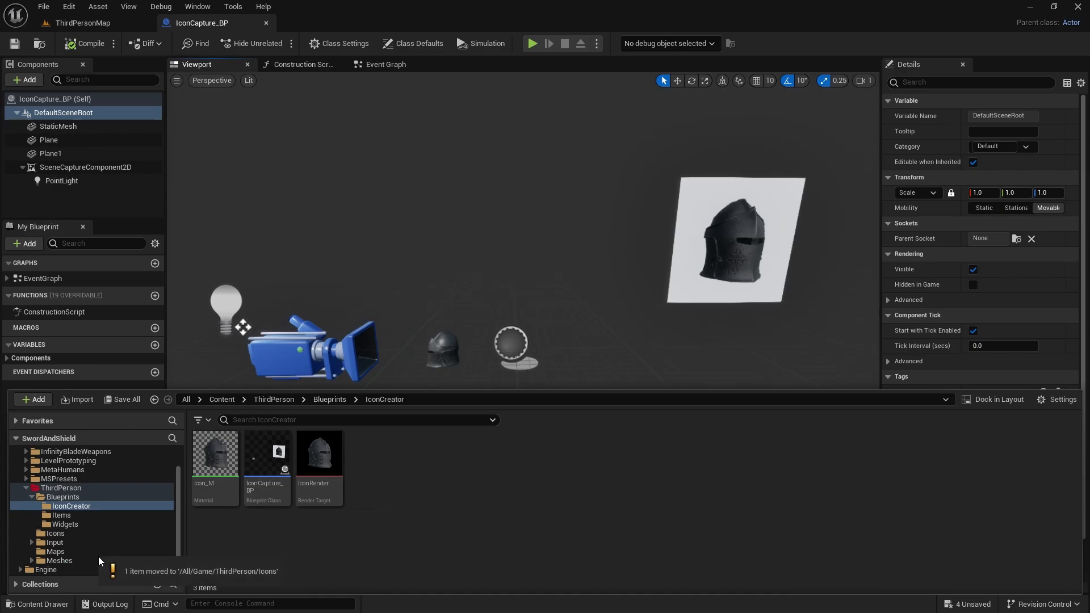
# - Open the Items_DT data table from the ThirdPerson/Blueprints folder
pyautogui.click(73, 488)
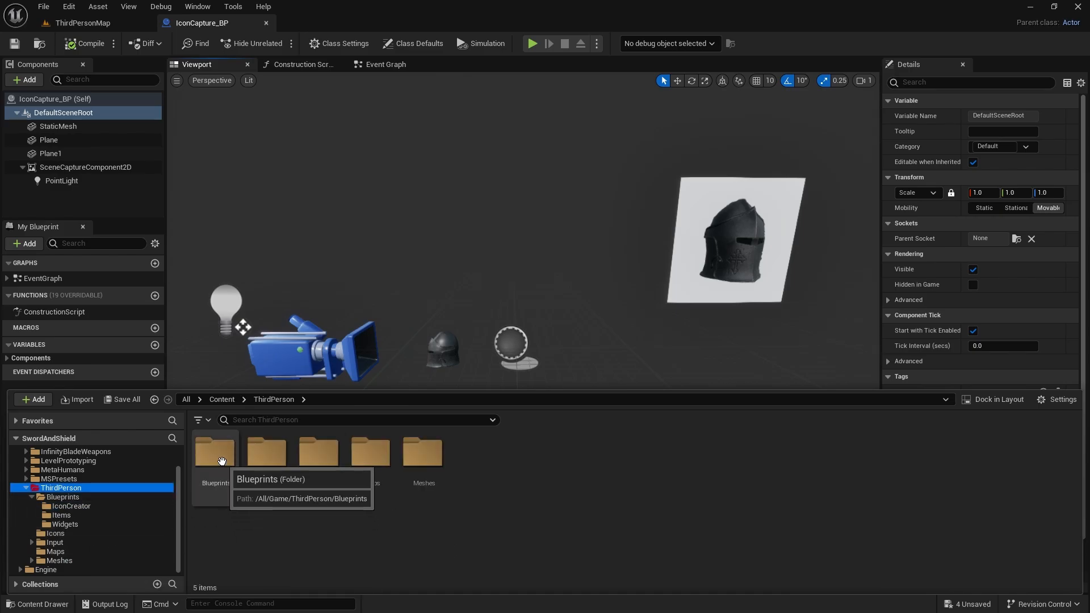
pyautogui.doubleClick(229, 478)
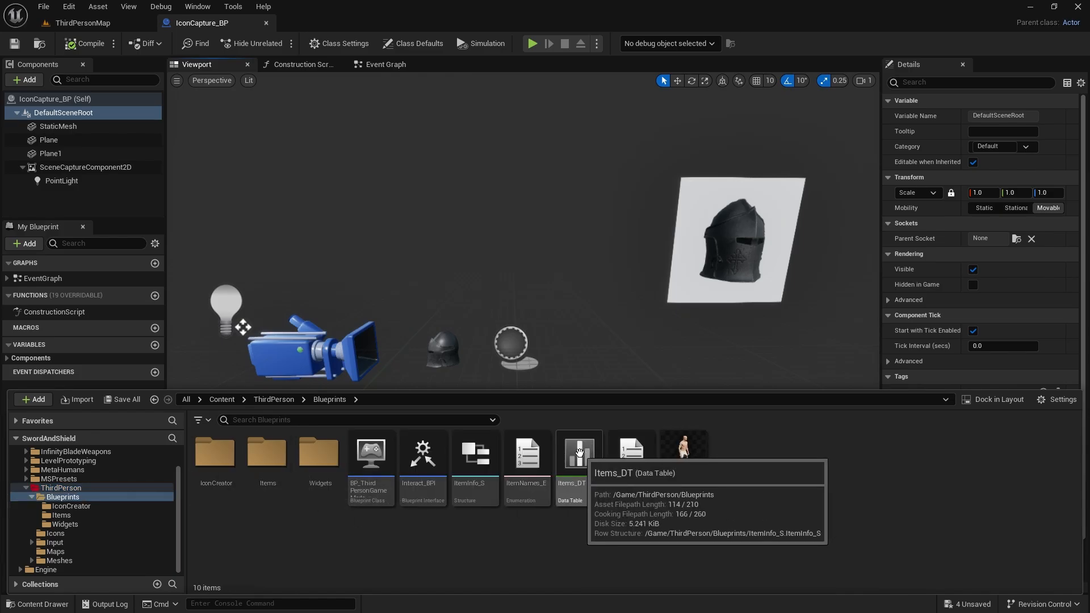
pyautogui.doubleClick(579, 454)
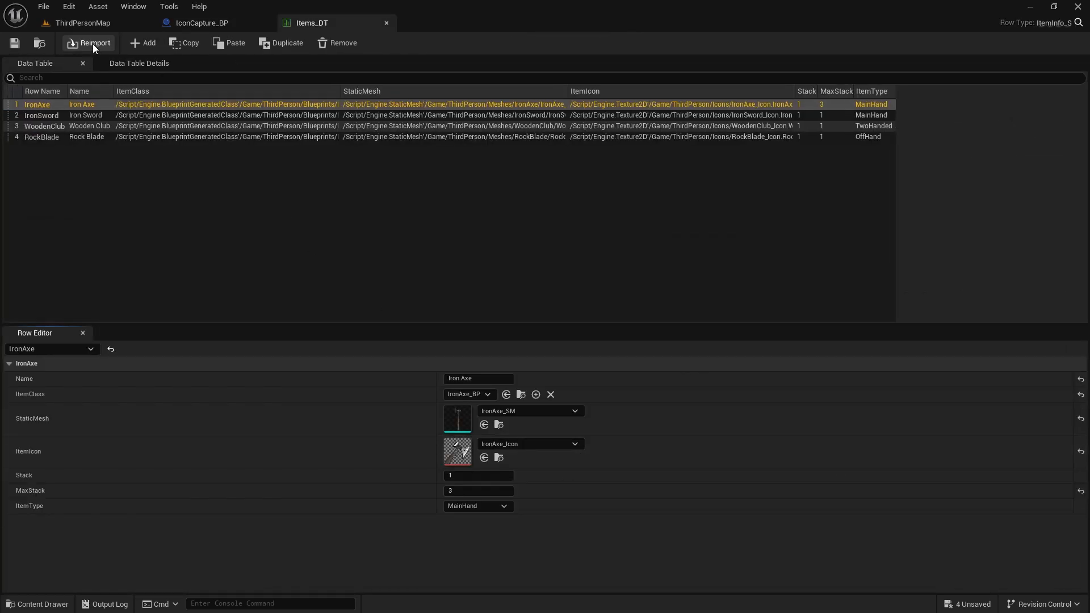
# - Add a row named SteelHelmet to Items_DT and set its Name to Steel Helmet
pyautogui.click(145, 43)
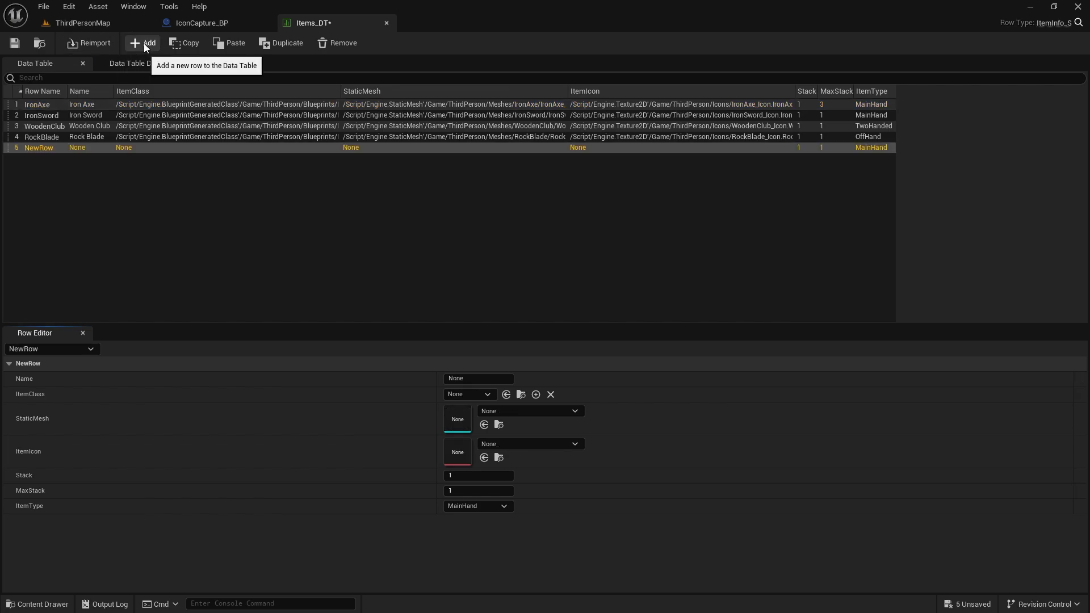
pyautogui.doubleClick(46, 150)
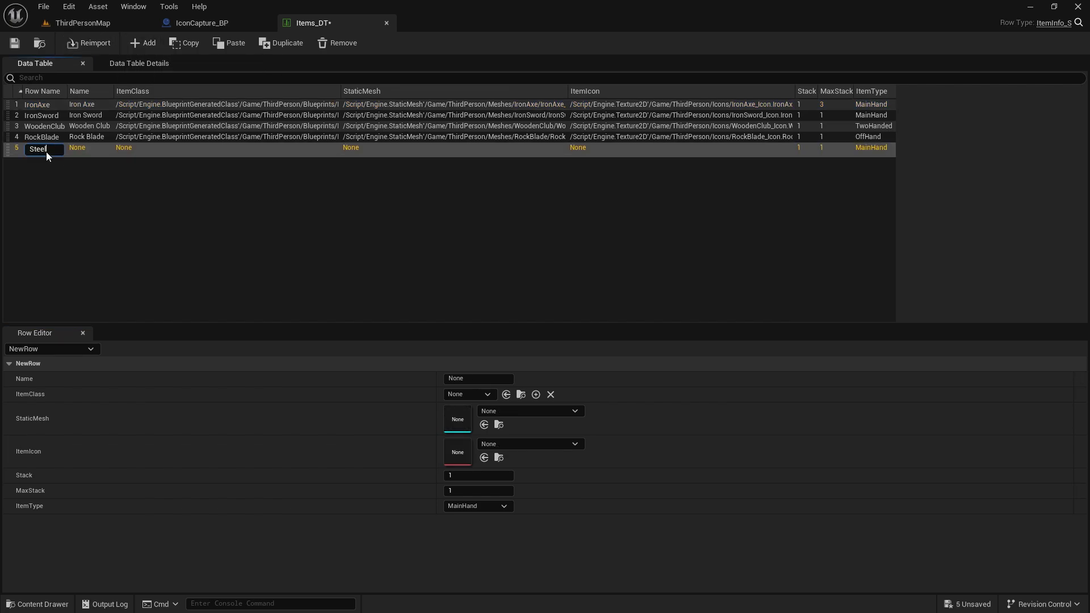
pyautogui.press('Return')
pyautogui.moveTo(472, 379); pyautogui.dragTo(362, 373)
pyautogui.write('Steel Helmet')
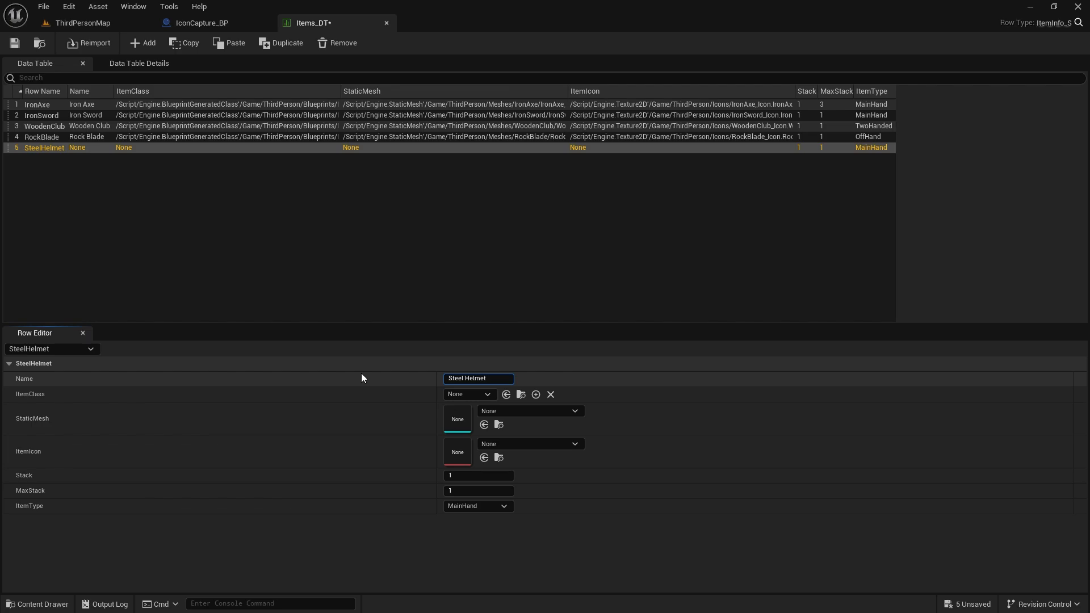
pyautogui.press('Return')
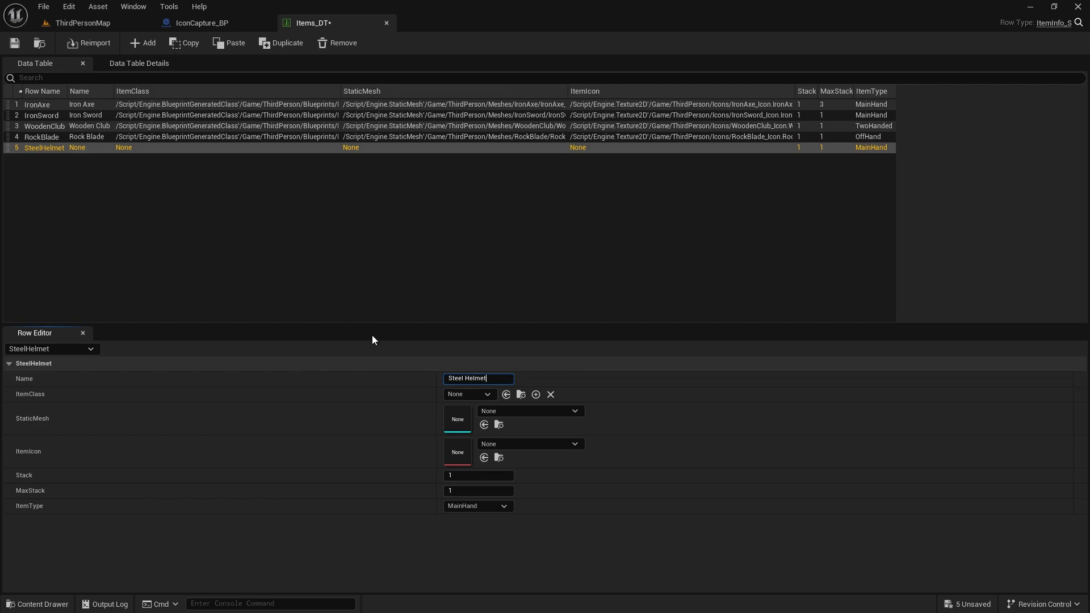
# - Assign SteelHelmet_BP as the ItemClass and SteelHelmet_SM as the StaticMesh of the SteelHelmet row
pyautogui.click(460, 394)
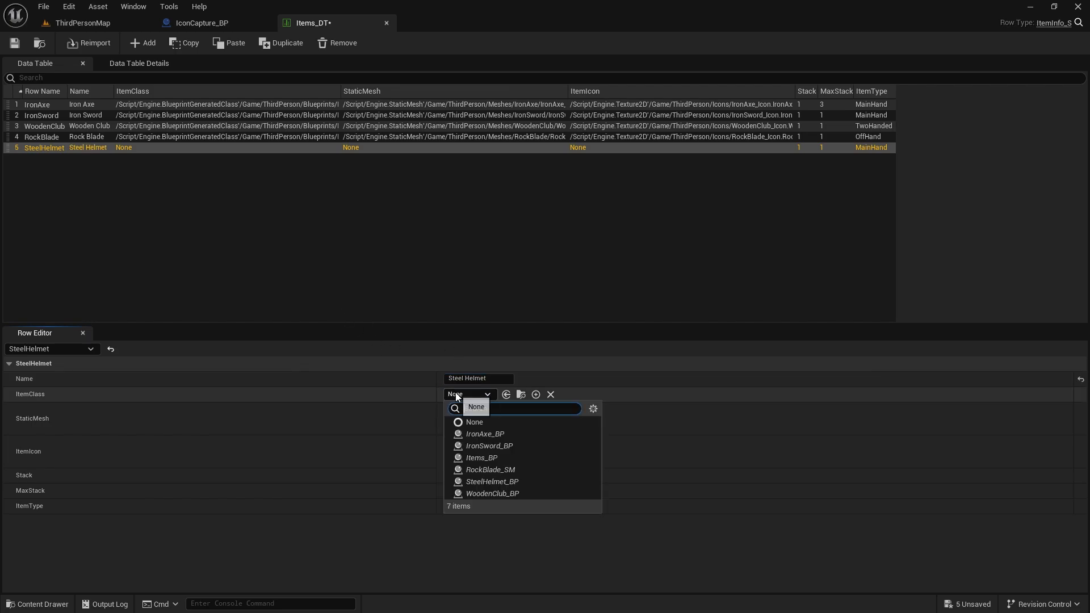
pyautogui.click(490, 482)
pyautogui.click(496, 413)
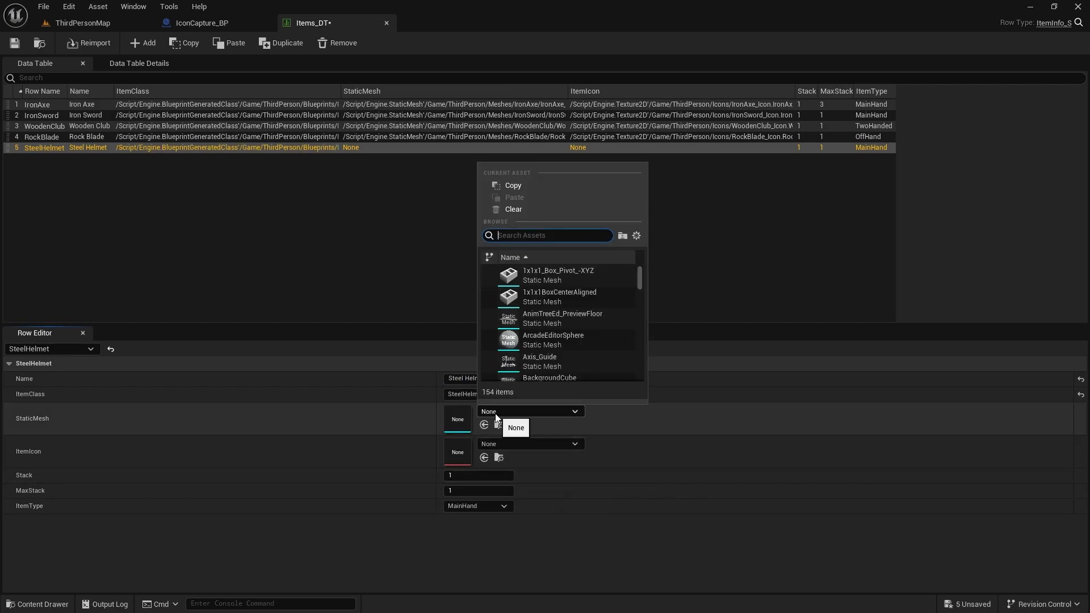
pyautogui.write('steel')
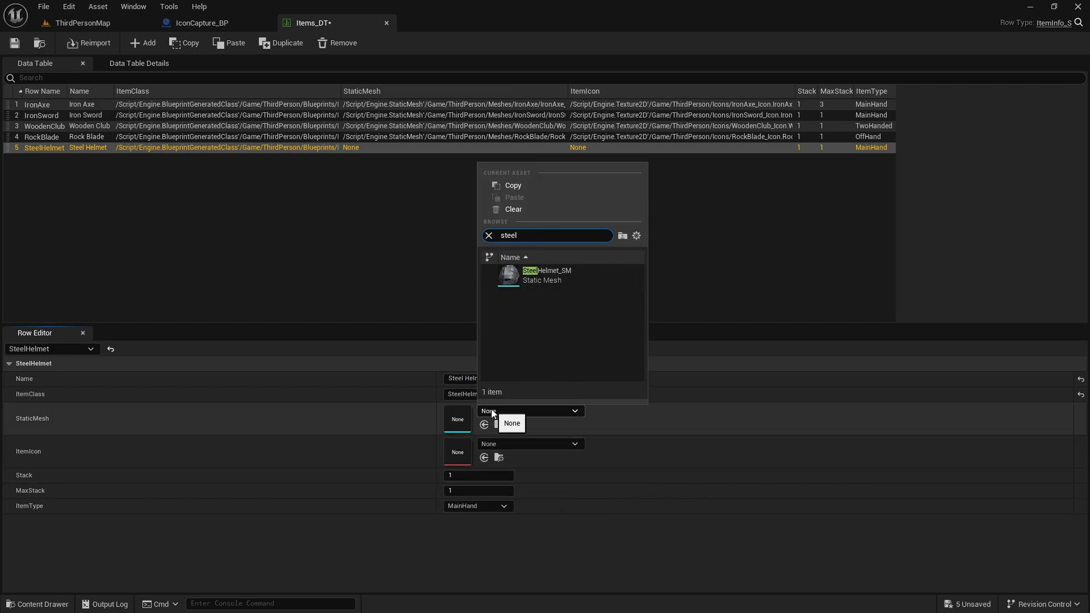
pyautogui.click(545, 275)
# - Set the SteelHelmet row's ItemIcon to SteelHelmet_Icon and its ItemType to Head, and save the data table
pyautogui.click(514, 444)
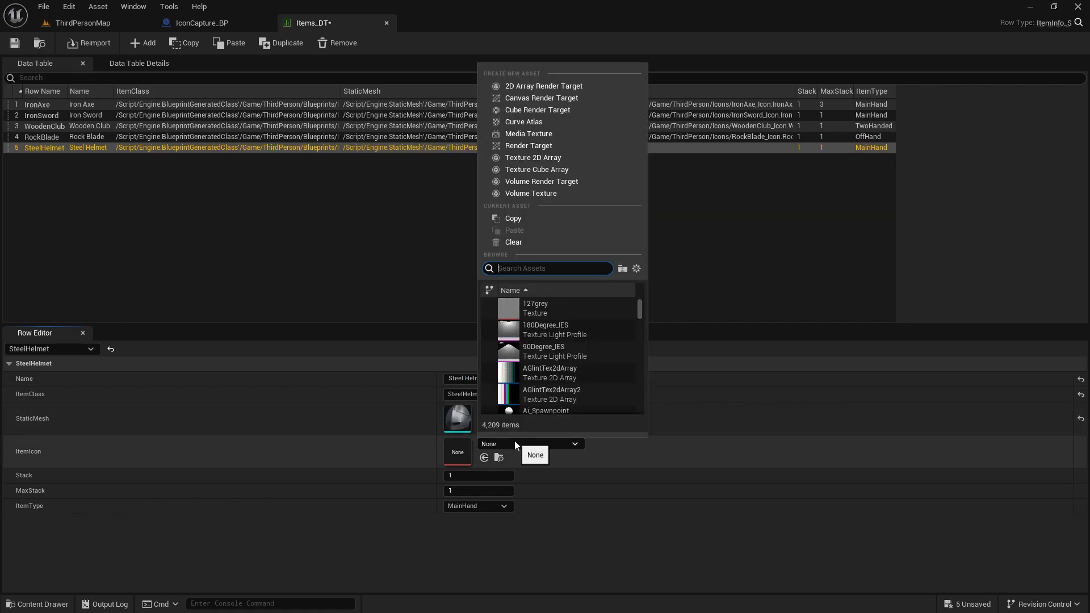
pyautogui.write('steel')
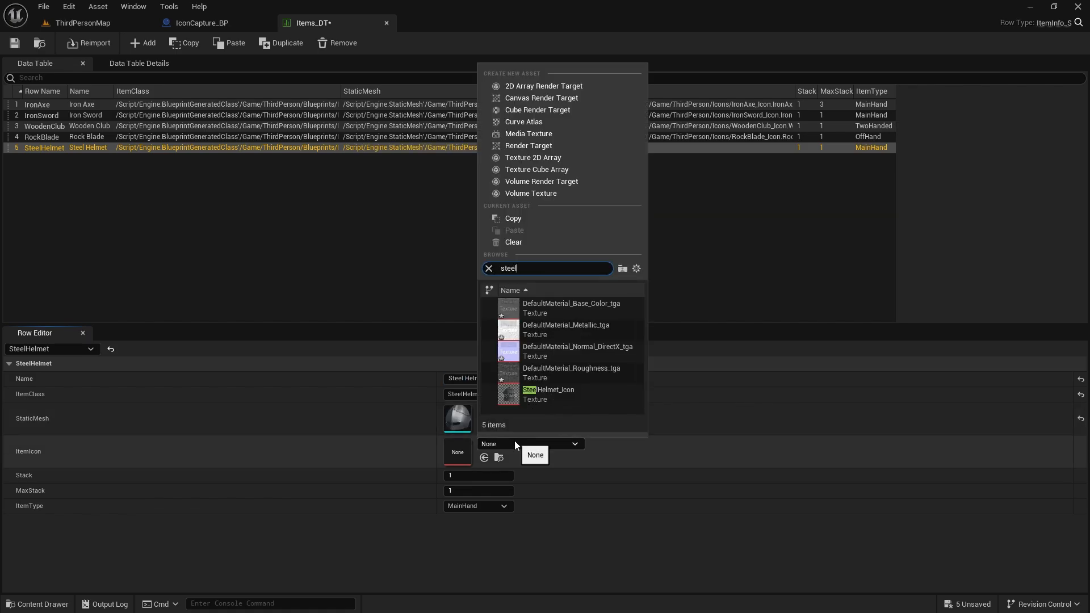
pyautogui.click(529, 392)
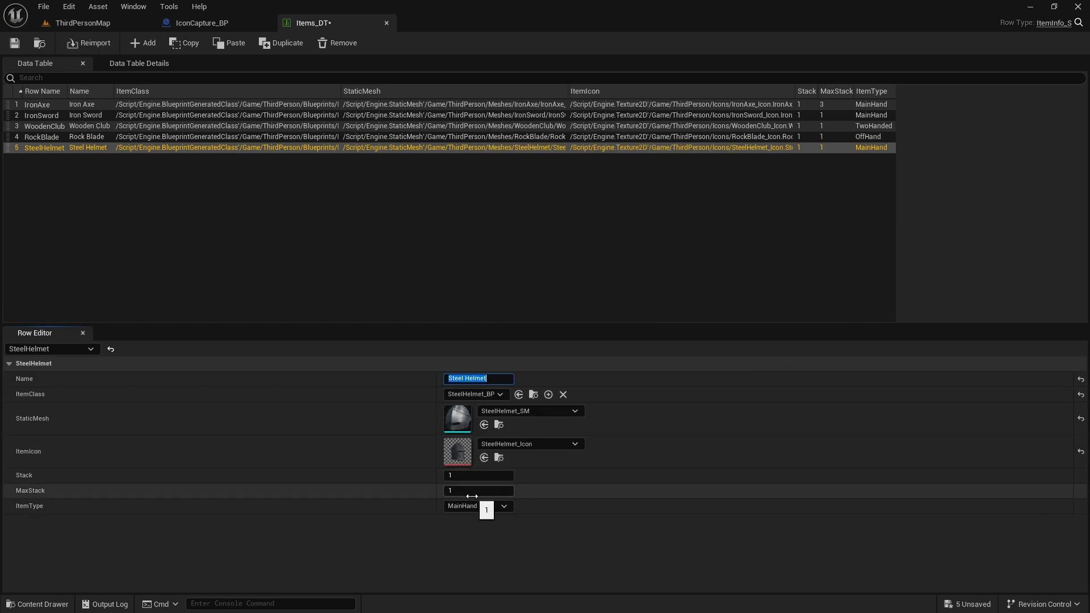
pyautogui.click(480, 506)
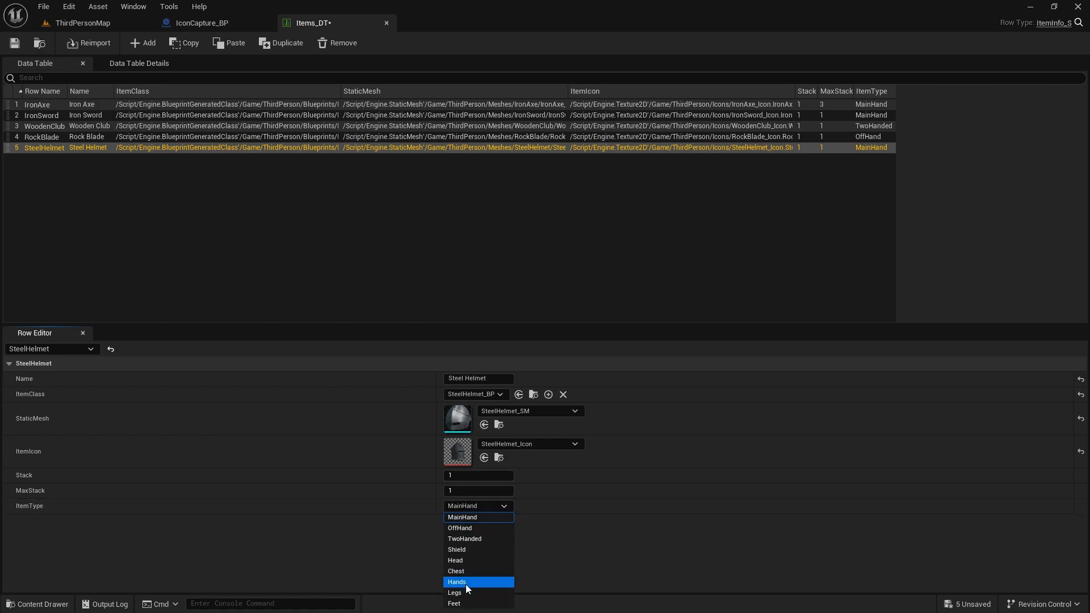
pyautogui.click(466, 560)
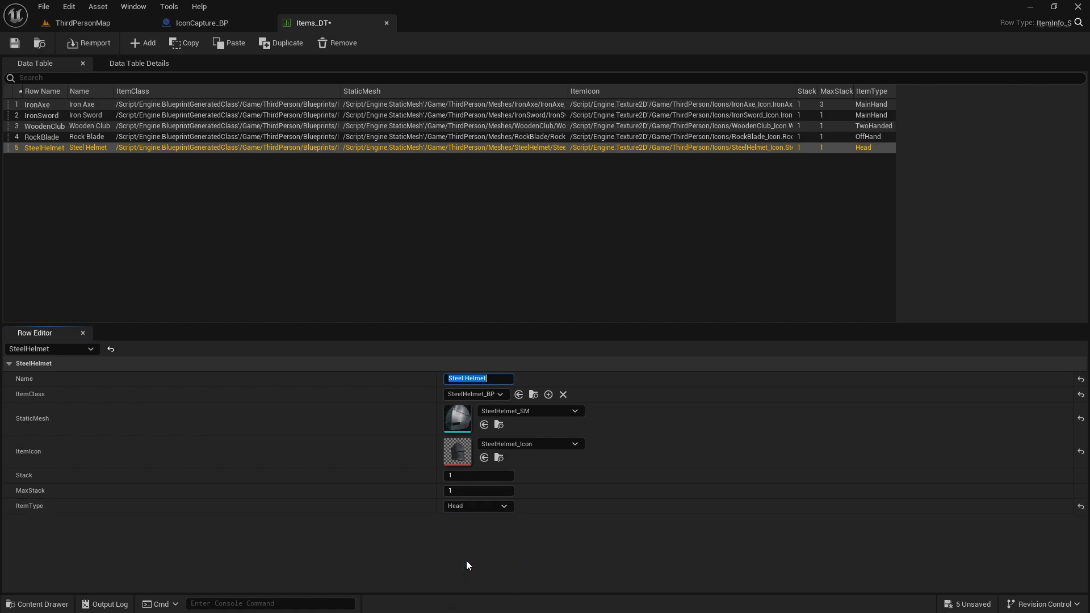
pyautogui.click(15, 43)
pyautogui.click(84, 21)
pyautogui.moveTo(364, 352); pyautogui.dragTo(406, 324, button='right')
pyautogui.click(345, 366)
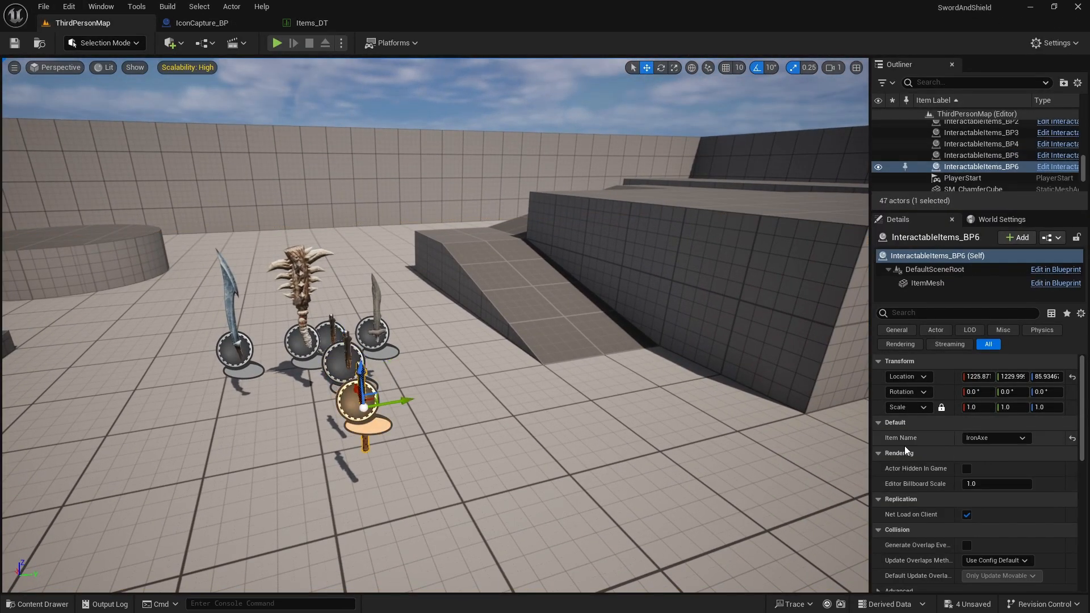
pyautogui.click(576, 458)
# - Add an enumerator named SteelHelmet to the ItemNames_E enumeration in ThirdPerson/Blueprints and save it
pyautogui.hotkey('ctrl', 'space')
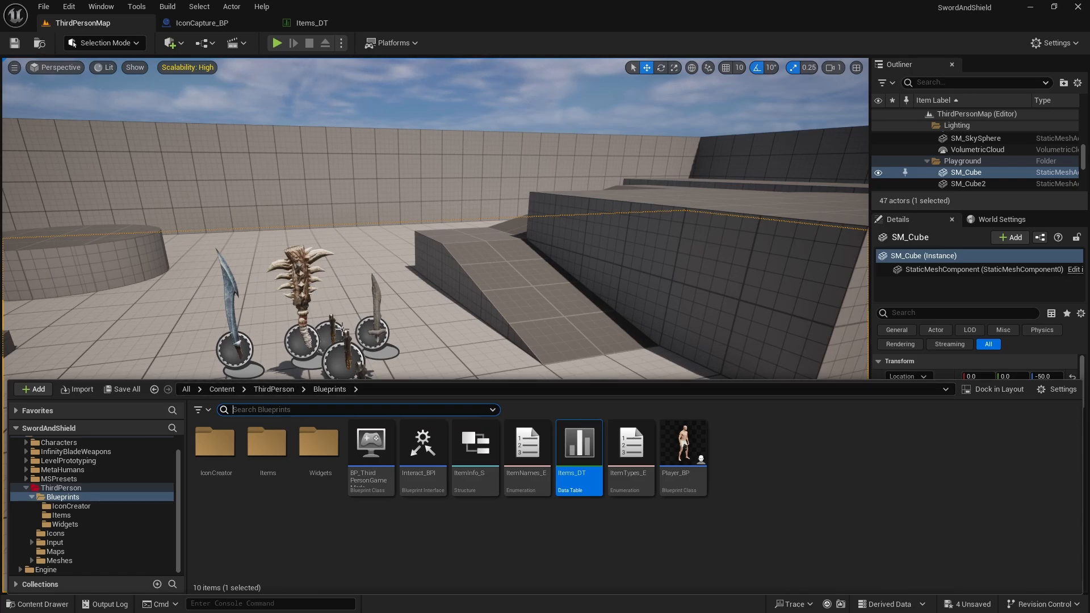
pyautogui.click(460, 542)
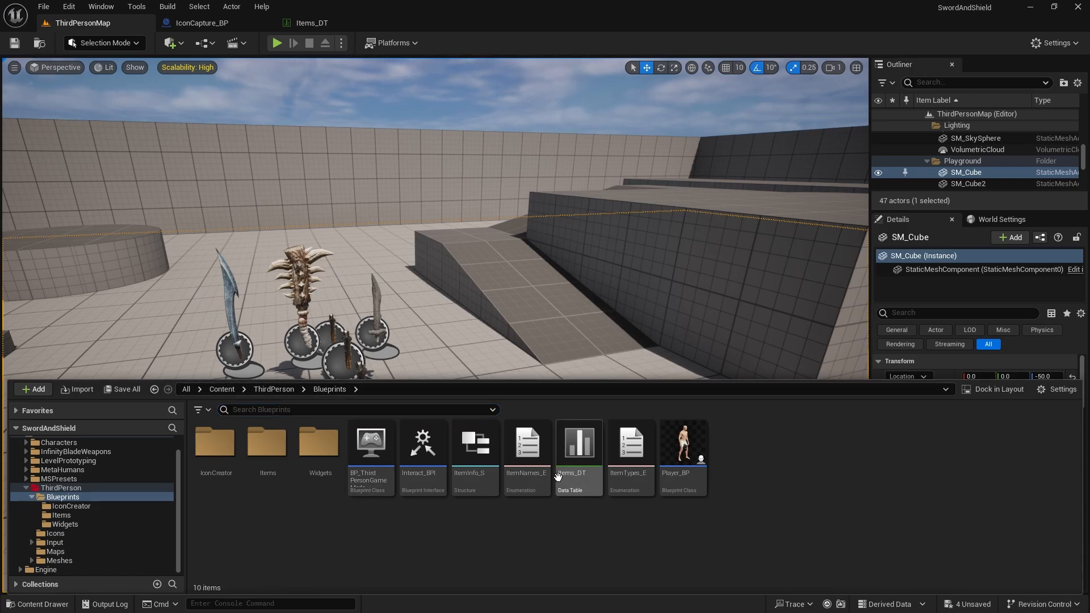
pyautogui.doubleClick(526, 449)
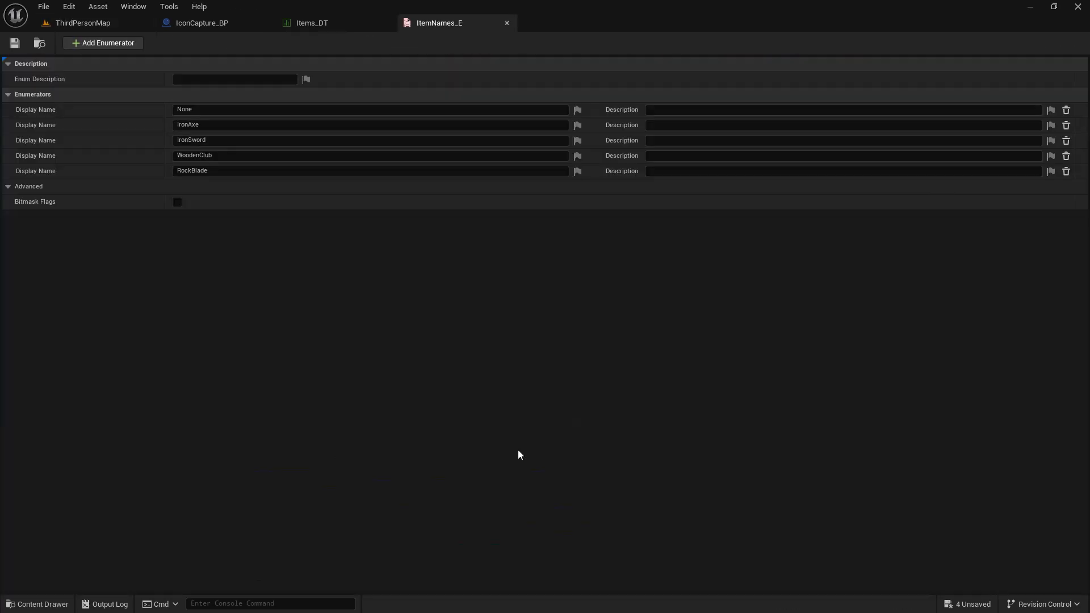
pyautogui.click(104, 41)
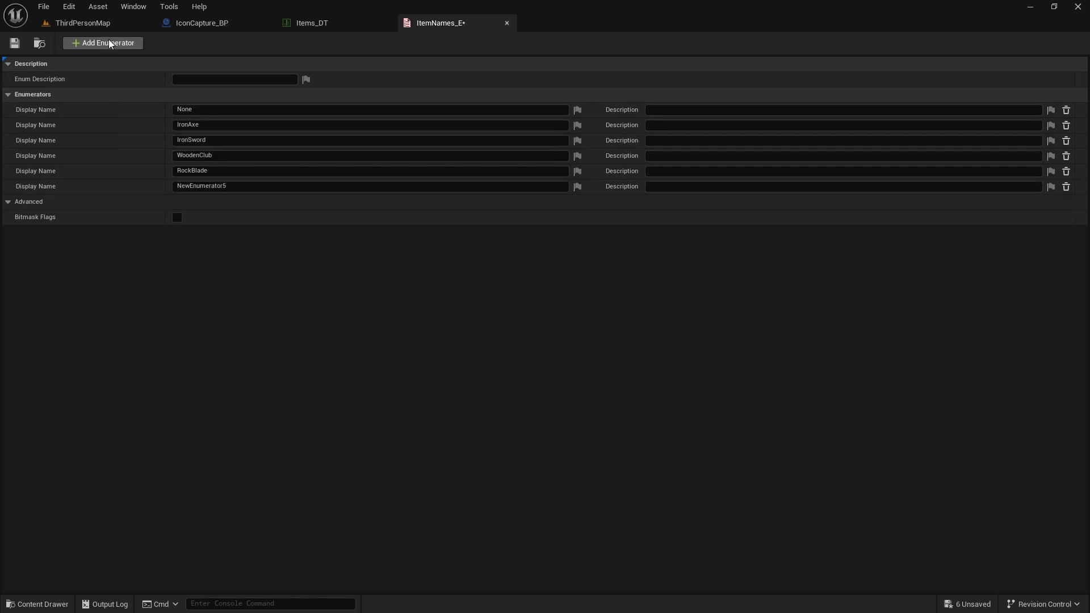
pyautogui.click(251, 185)
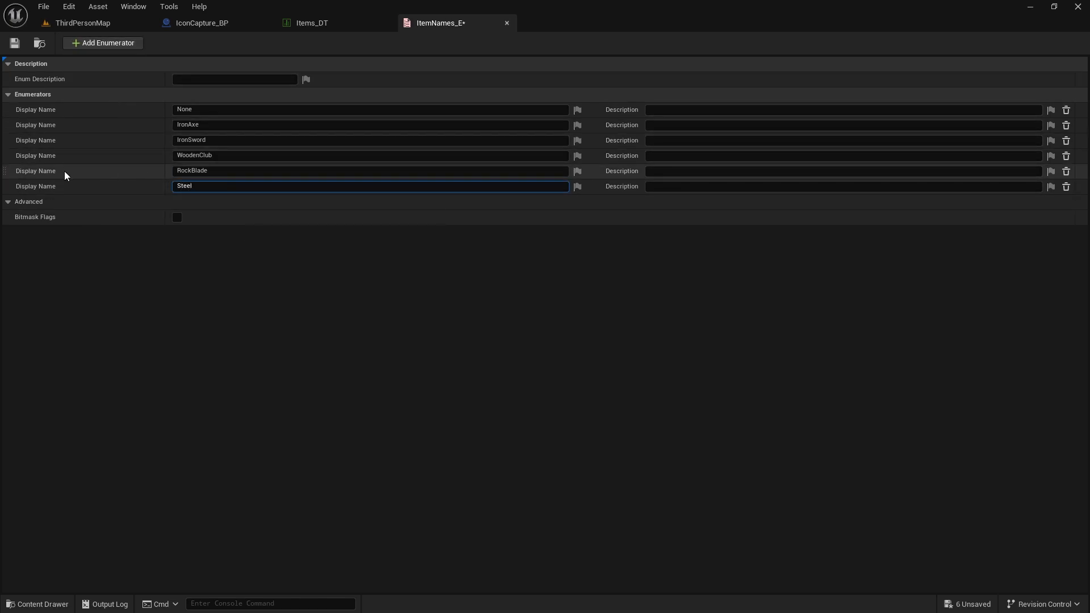
pyautogui.press('Return')
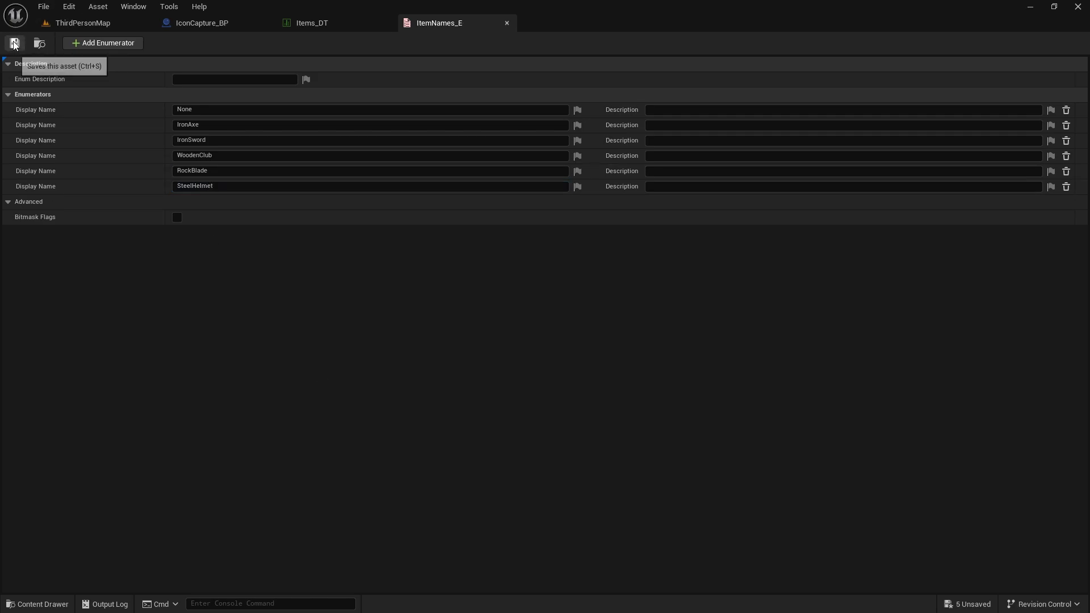
# - Set the Item Name of the InteractableItems_BP6 actor in ThirdPersonMap to SteelHelmet and save the level
pyautogui.click(84, 23)
pyautogui.click(361, 378)
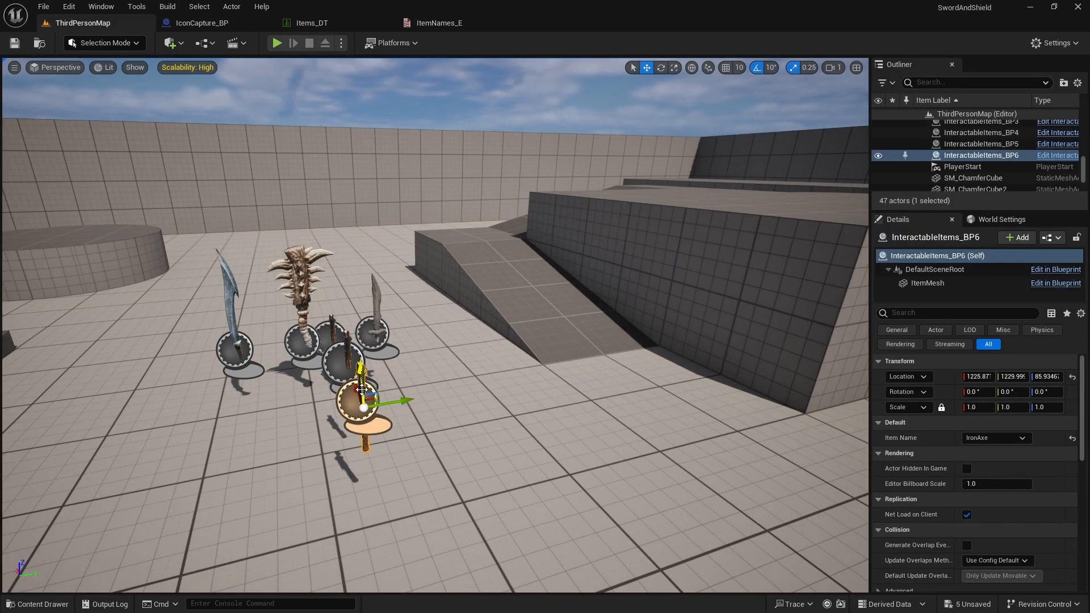
pyautogui.click(1002, 441)
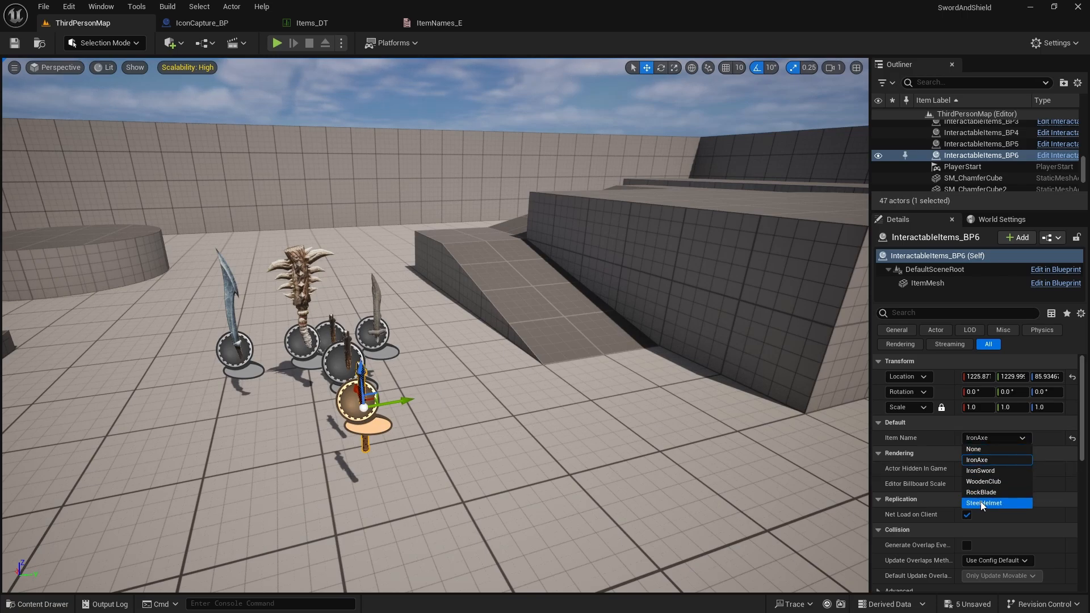
pyautogui.click(983, 504)
pyautogui.moveTo(546, 350)
pyautogui.mouseDown()
pyautogui.moveTo(525, 374)
pyautogui.moveTo(545, 350)
pyautogui.mouseUp()
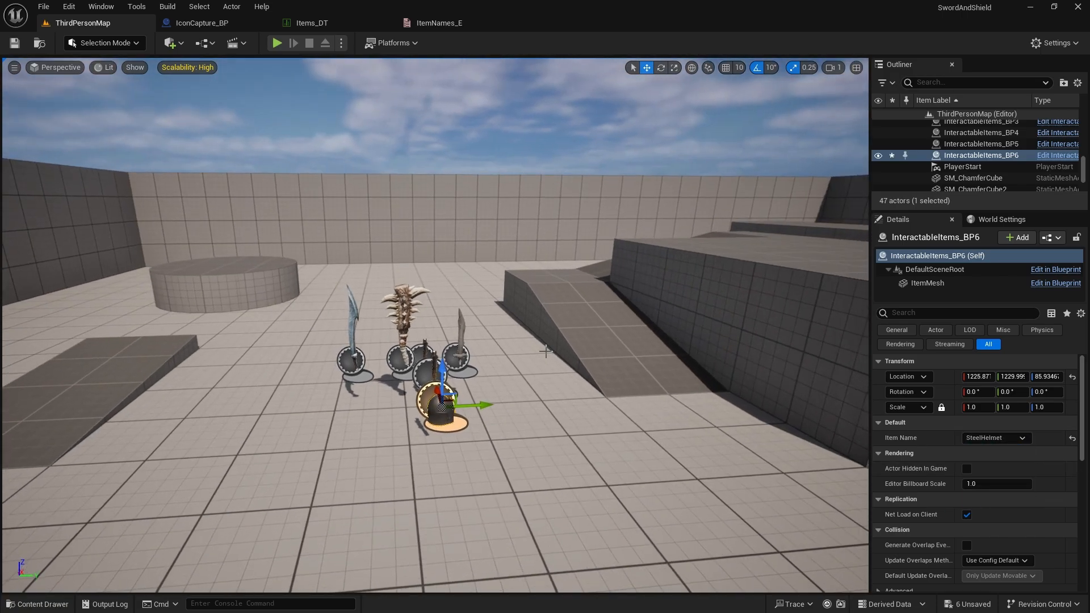
pyautogui.click(17, 44)
# - Play the level and run the character to the items on the floor to pick up the steel helmet
pyautogui.click(277, 44)
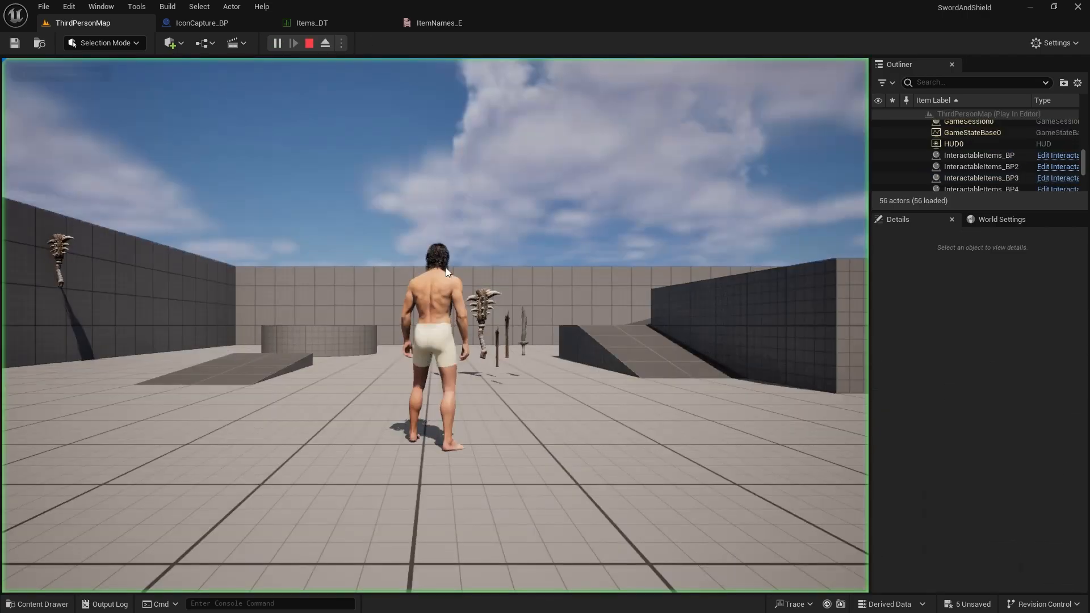
pyautogui.click(447, 272)
pyautogui.press('w')
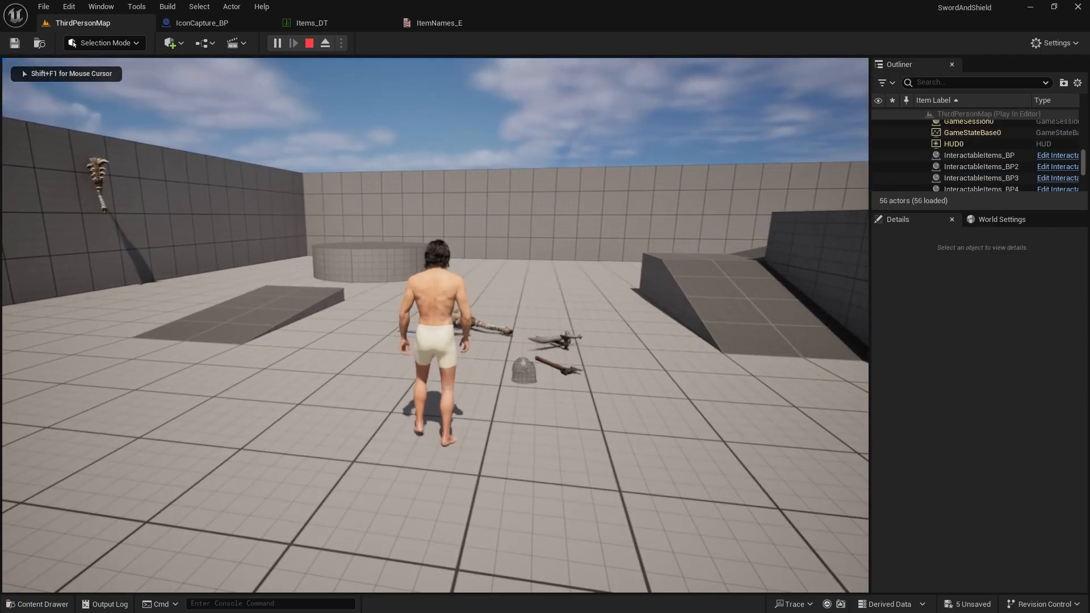
pyautogui.press('w')
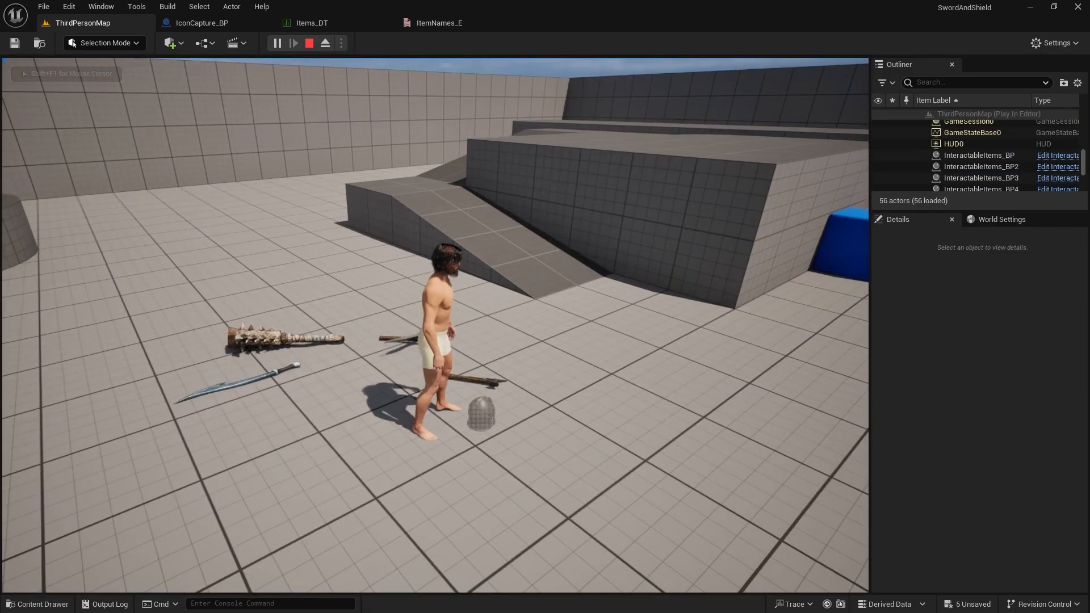
pyautogui.press('w')
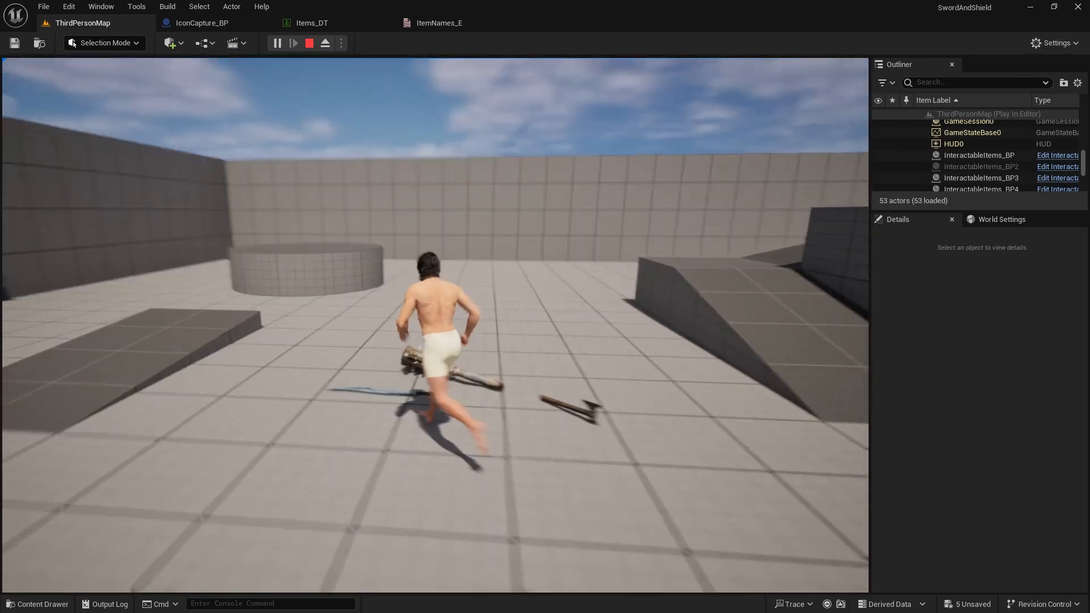
# - Equip the steel helmet from the in-game inventory, check it on the running character, and end the play session
pyautogui.press('i')
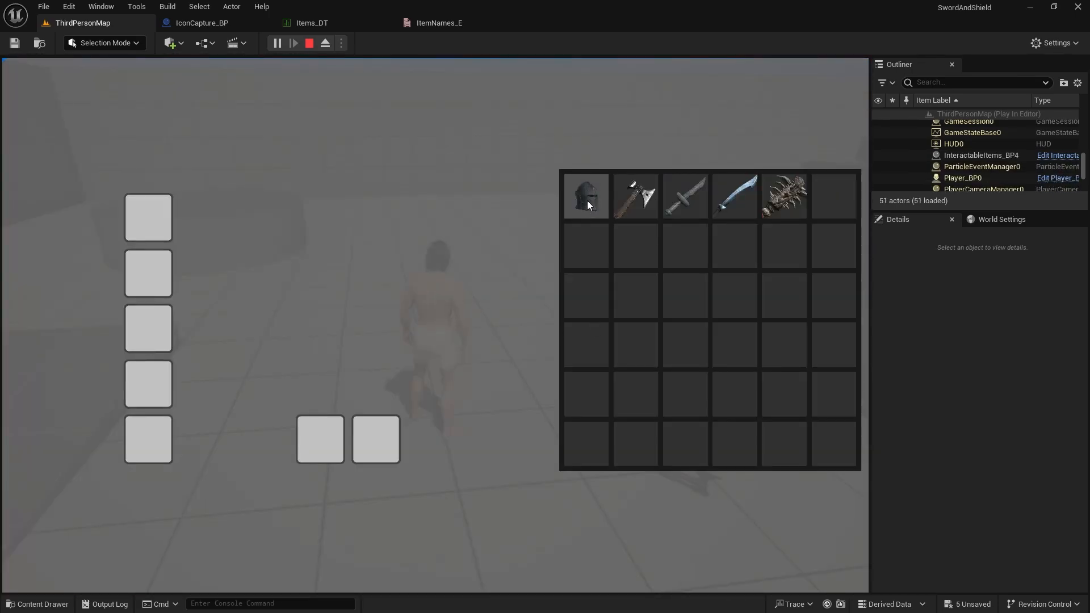
pyautogui.rightClick(587, 200)
pyautogui.press('i')
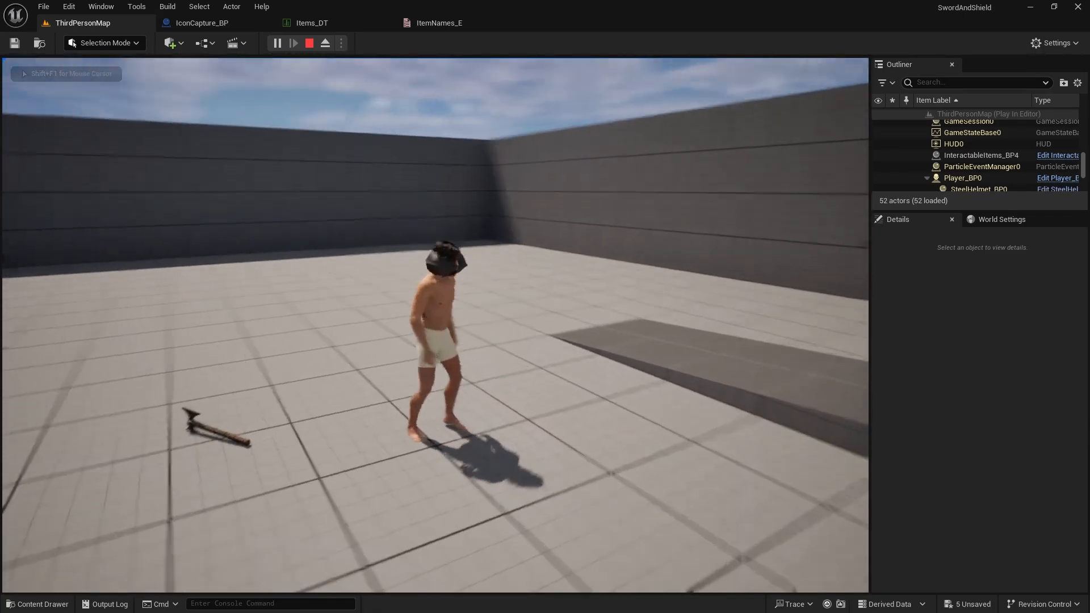
pyautogui.press('w')
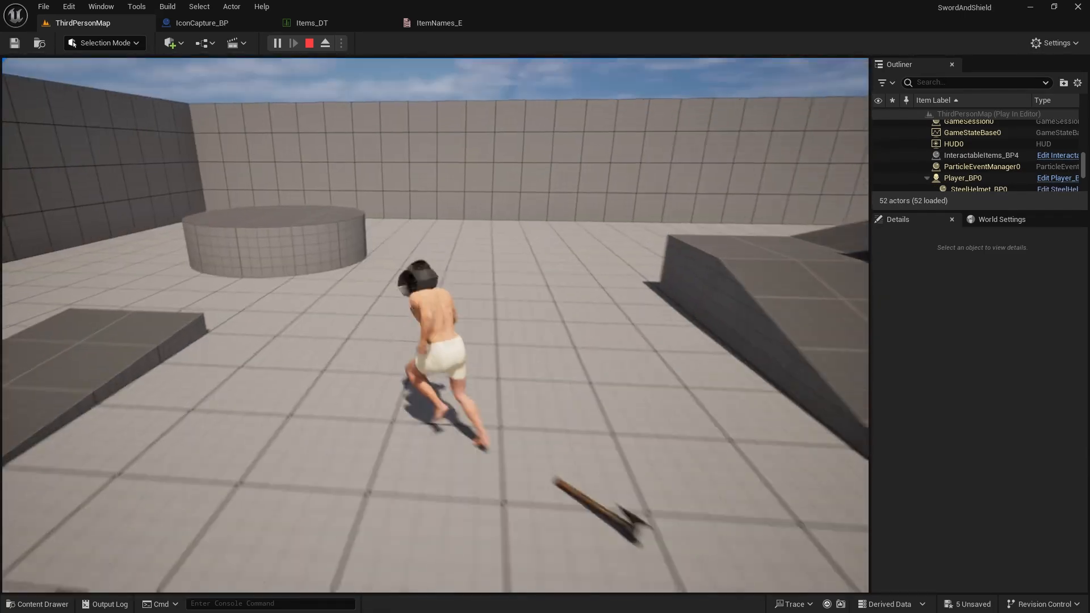
pyautogui.press('w')
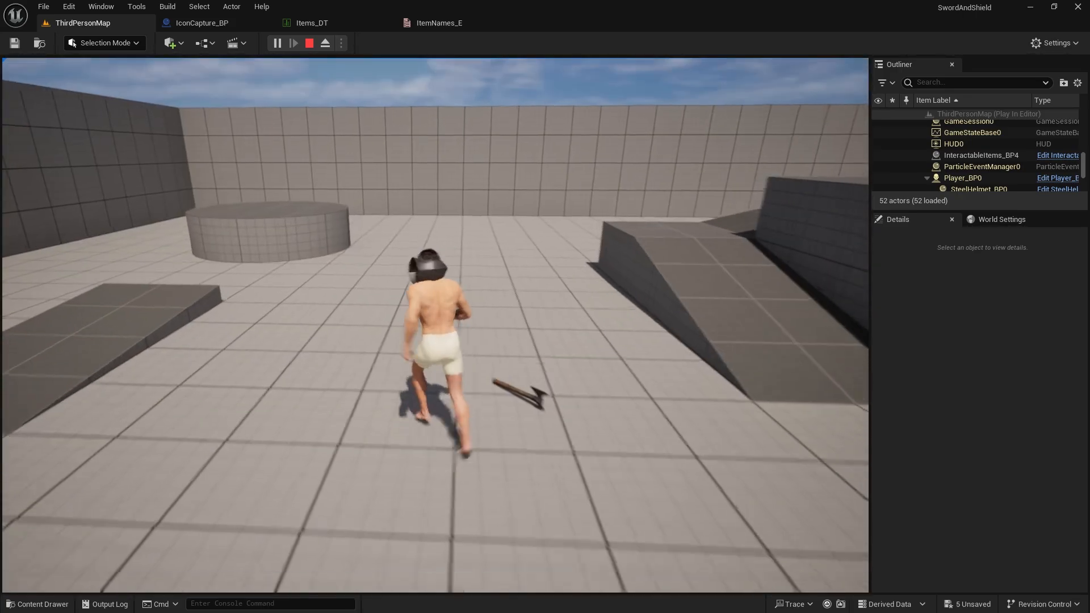
pyautogui.press('Escape')
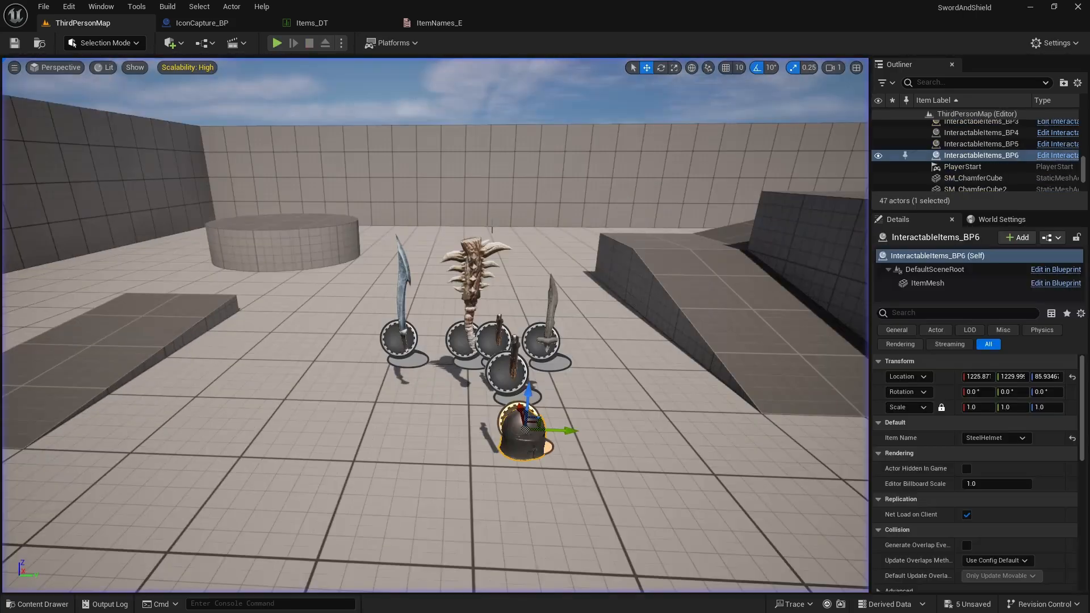
# - Open the SteelHelmet_SM static mesh from ThirdPerson/Meshes/SteelHelmet and dock its editor beside the other open assets
pyautogui.click(209, 22)
pyautogui.hotkey('ctrl', 'space')
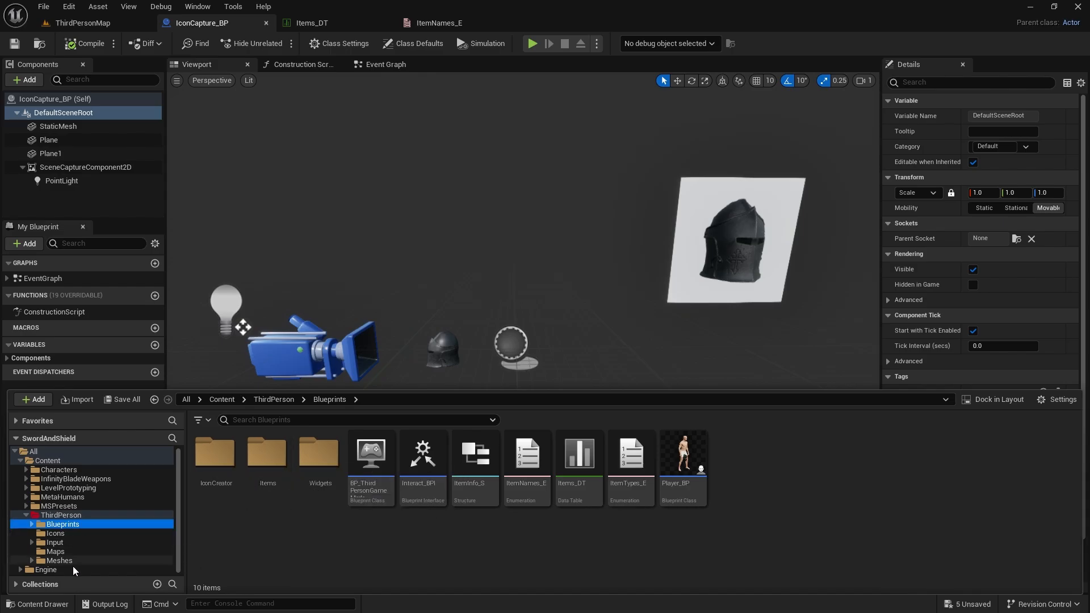
pyautogui.doubleClick(59, 561)
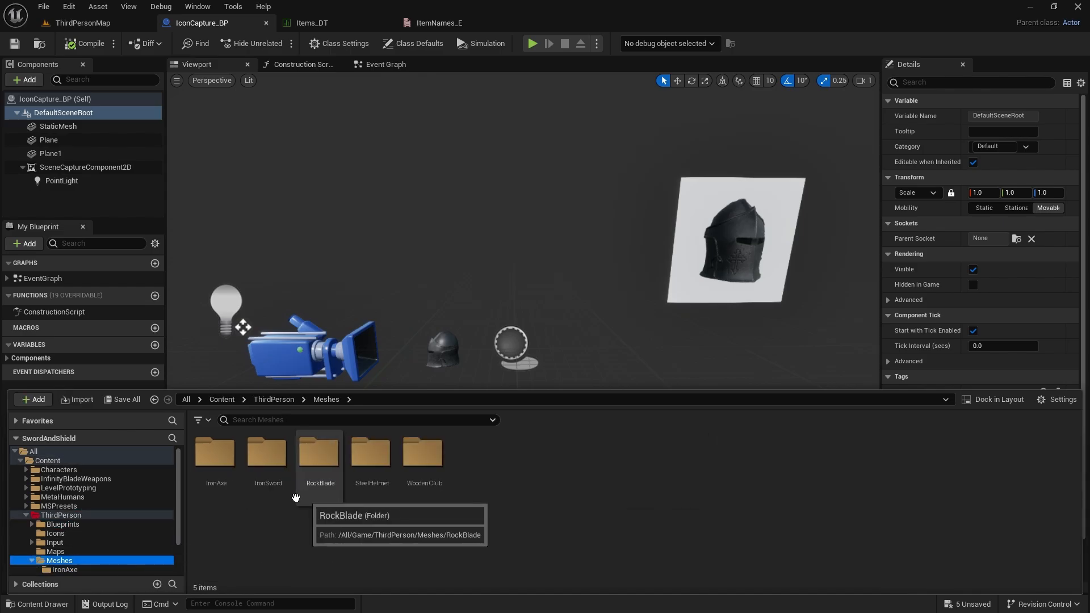
pyautogui.doubleClick(370, 454)
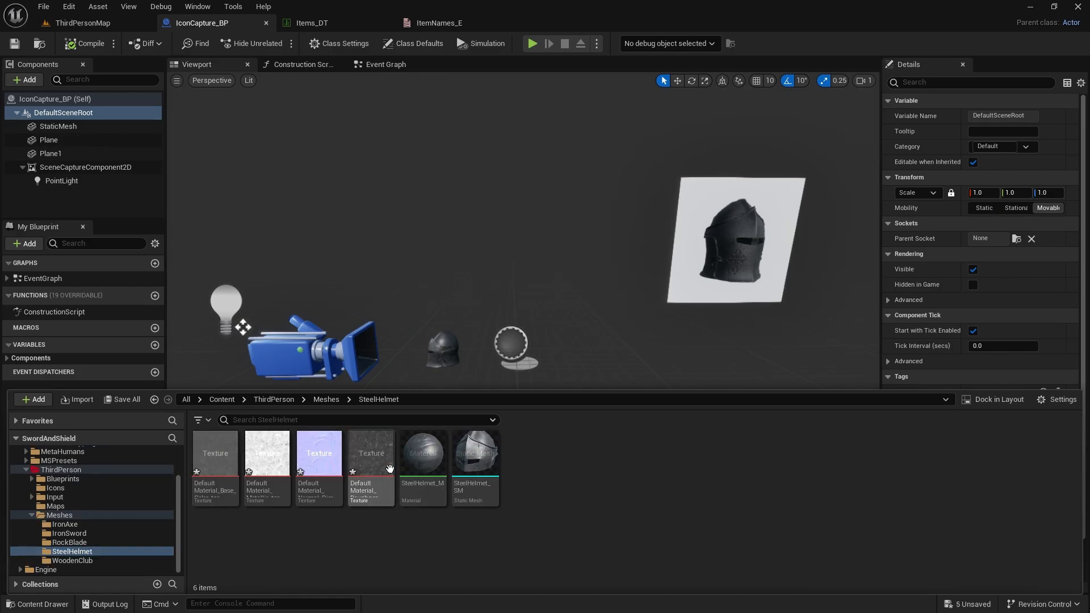
pyautogui.doubleClick(478, 458)
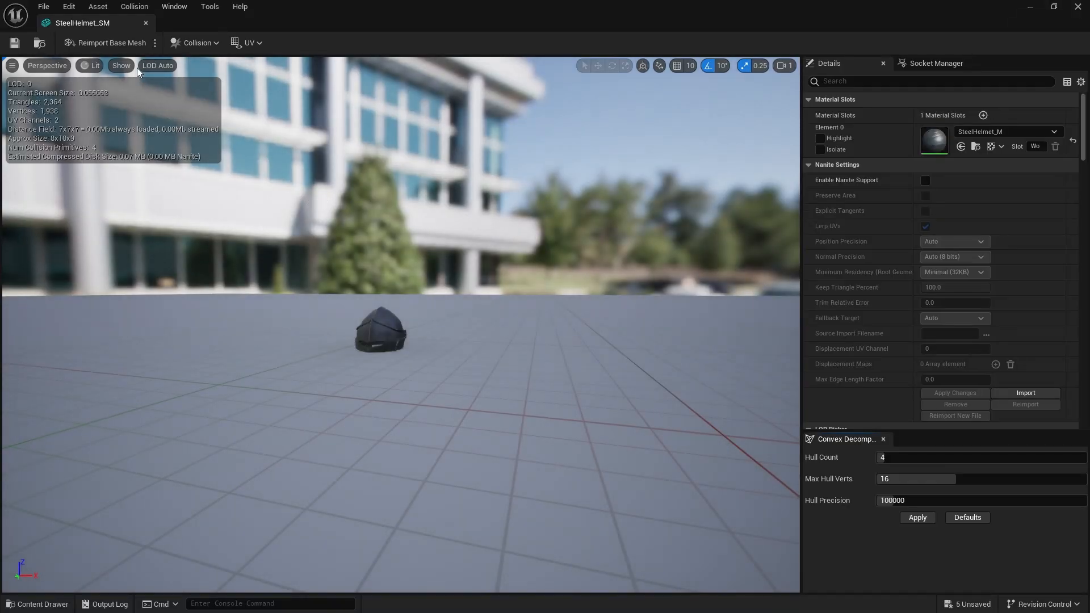
pyautogui.click(99, 7)
pyautogui.click(48, 26)
pyautogui.moveTo(48, 26); pyautogui.dragTo(550, 25)
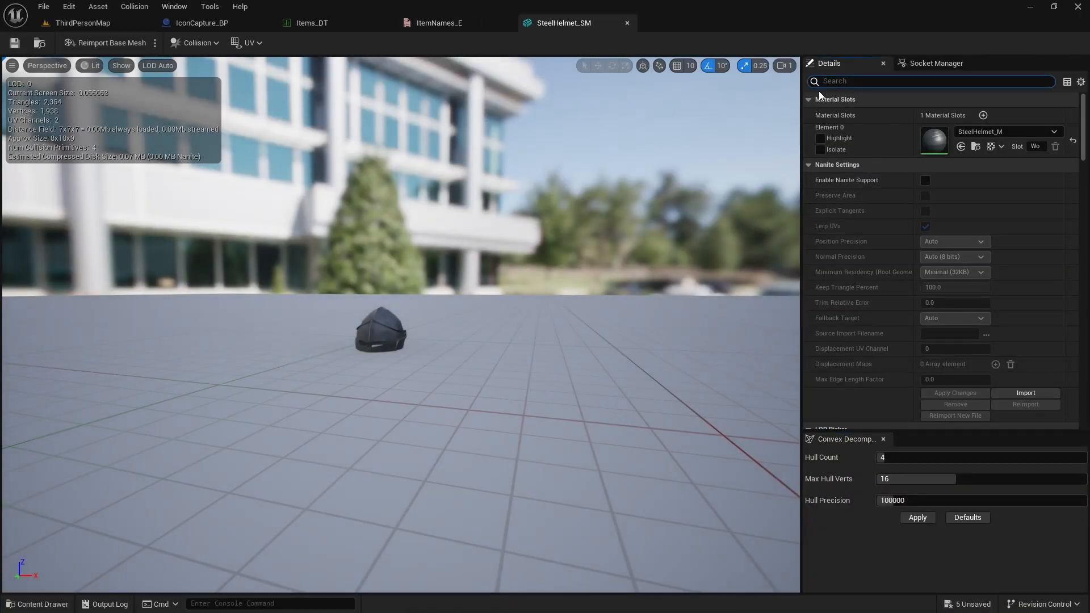
# - Set the Positive Bounds Extension of SteelHelmet_SM to 500 on all three axes and save the mesh
pyautogui.write('bound')
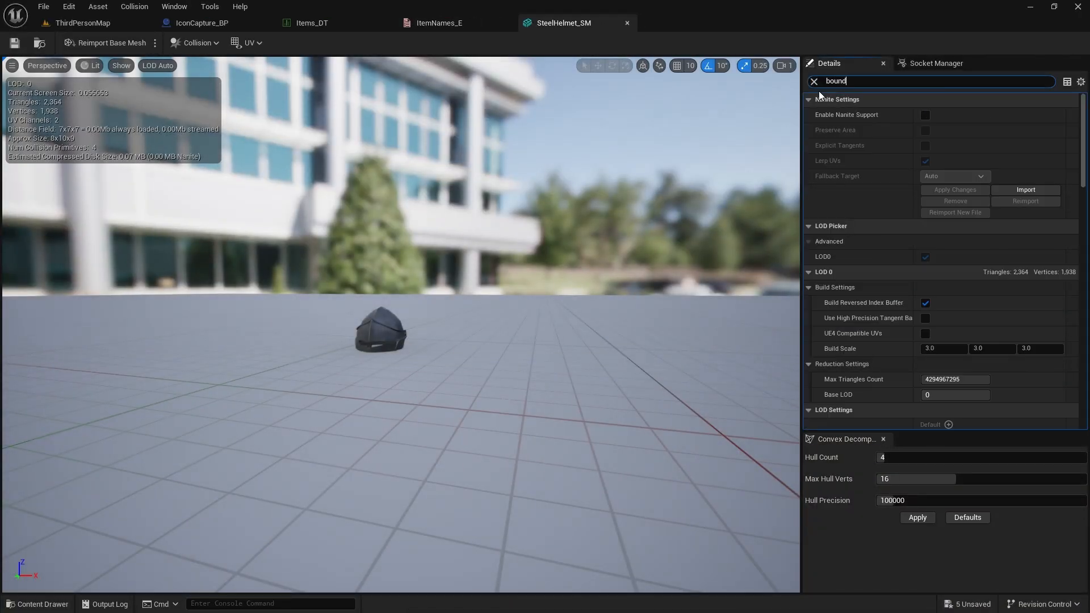
pyautogui.write('s')
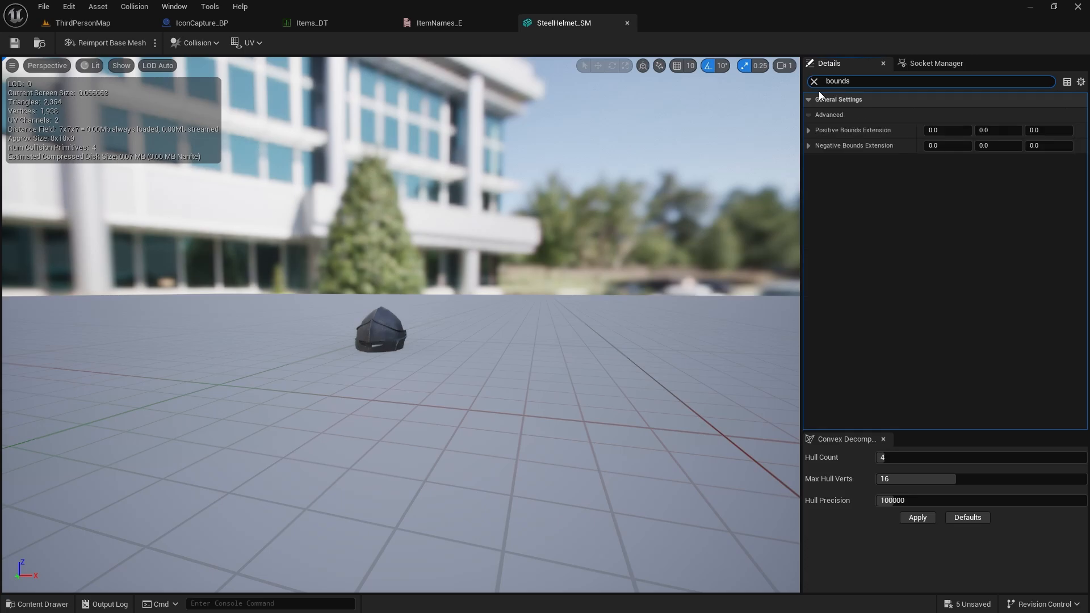
pyautogui.click(935, 129)
pyautogui.write('500')
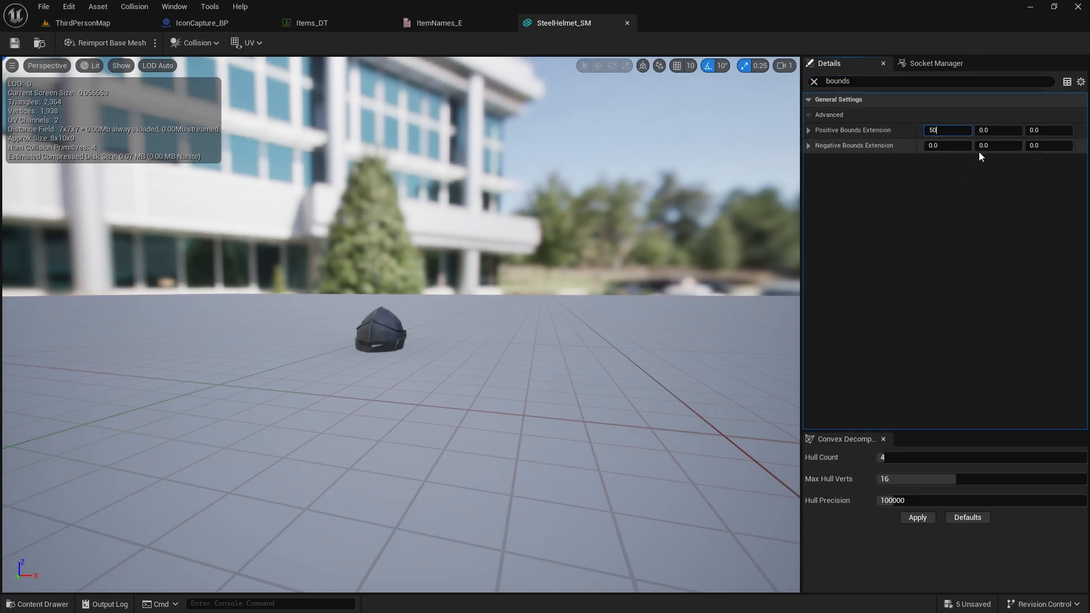
pyautogui.press('Tab')
pyautogui.write('500')
pyautogui.press('Tab')
pyautogui.write('500')
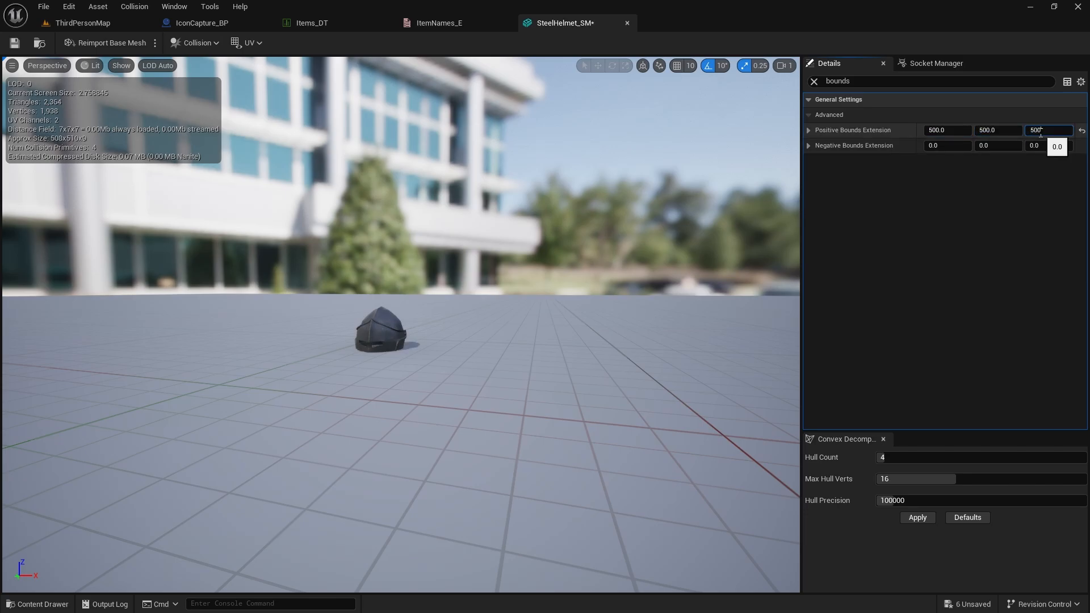
pyautogui.press('Return')
pyautogui.moveTo(496, 226); pyautogui.dragTo(496, 226, button='right')
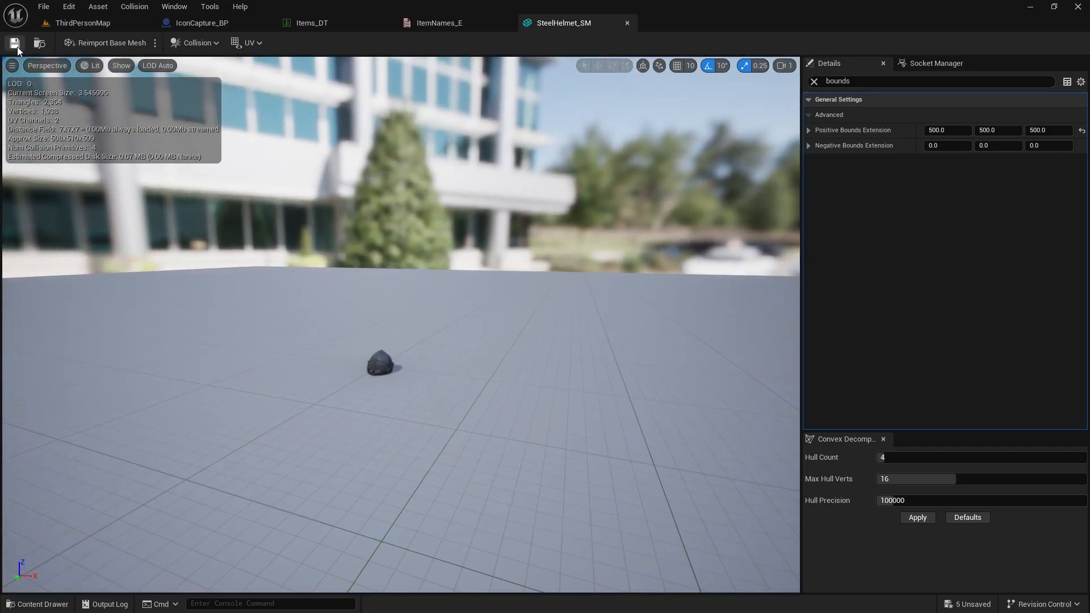
pyautogui.click(16, 44)
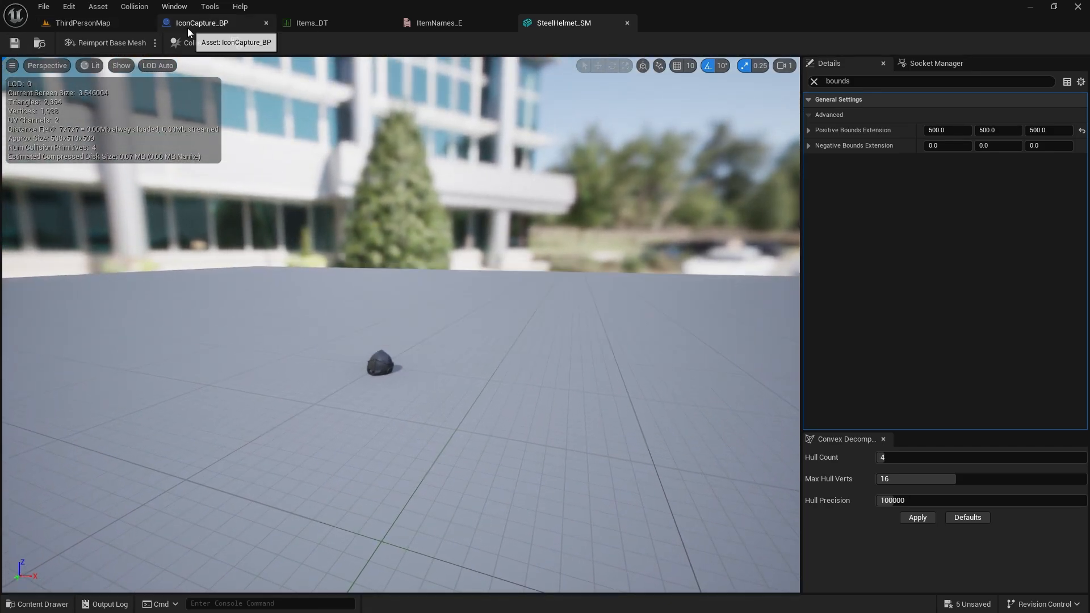
pyautogui.click(98, 23)
pyautogui.moveTo(435, 324); pyautogui.dragTo(436, 323, button='right')
pyautogui.moveTo(293, 97); pyautogui.dragTo(293, 97, button='right')
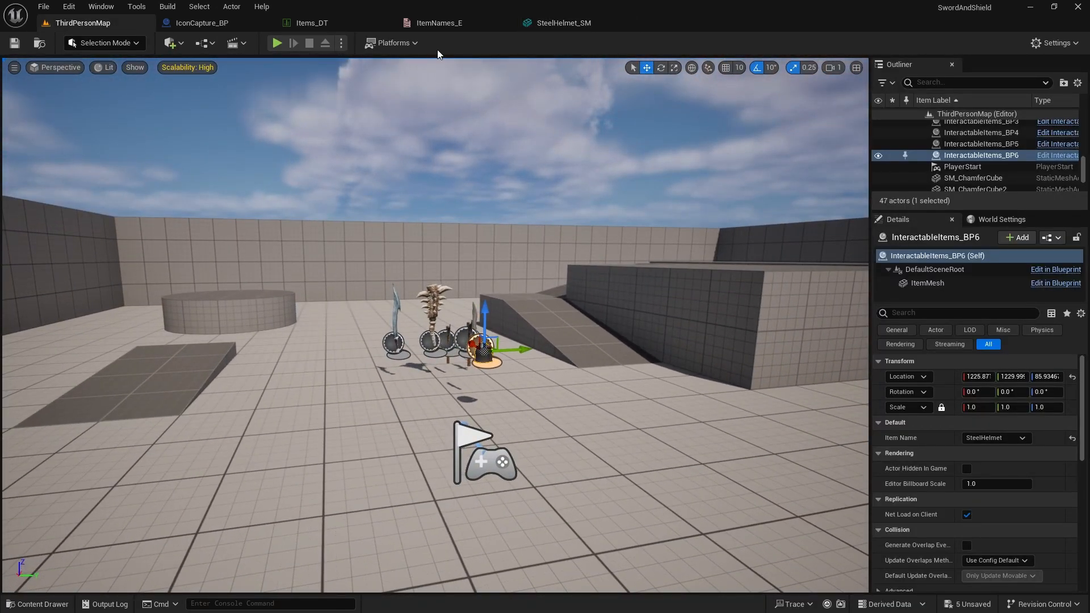
# - Open the Player_BP blueprint from the ThirdPerson/Blueprints folder
pyautogui.click(205, 24)
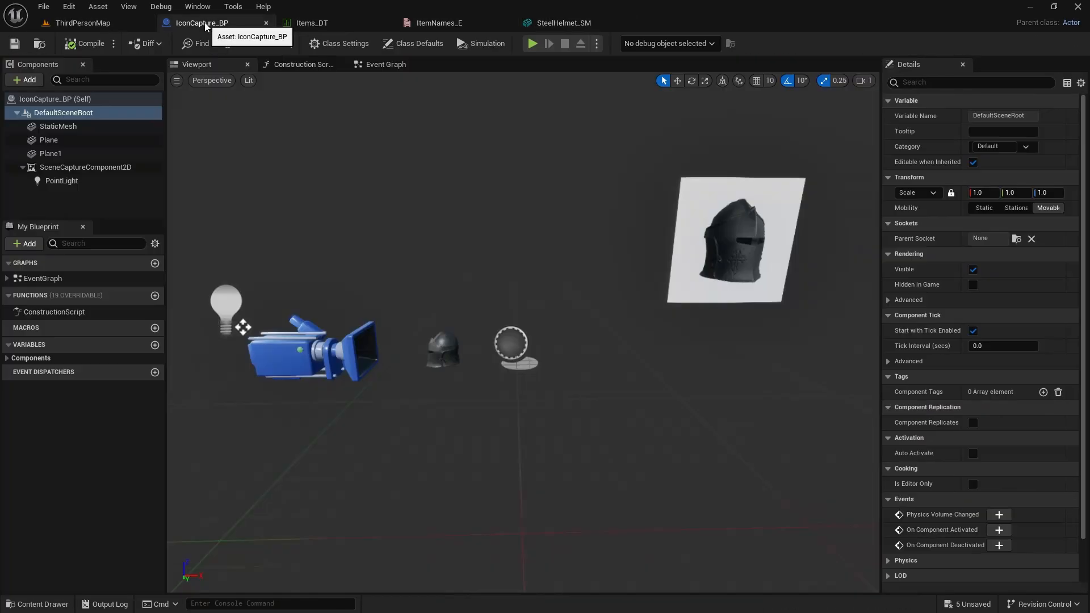
pyautogui.hotkey('ctrl', 'space')
pyautogui.click(63, 479)
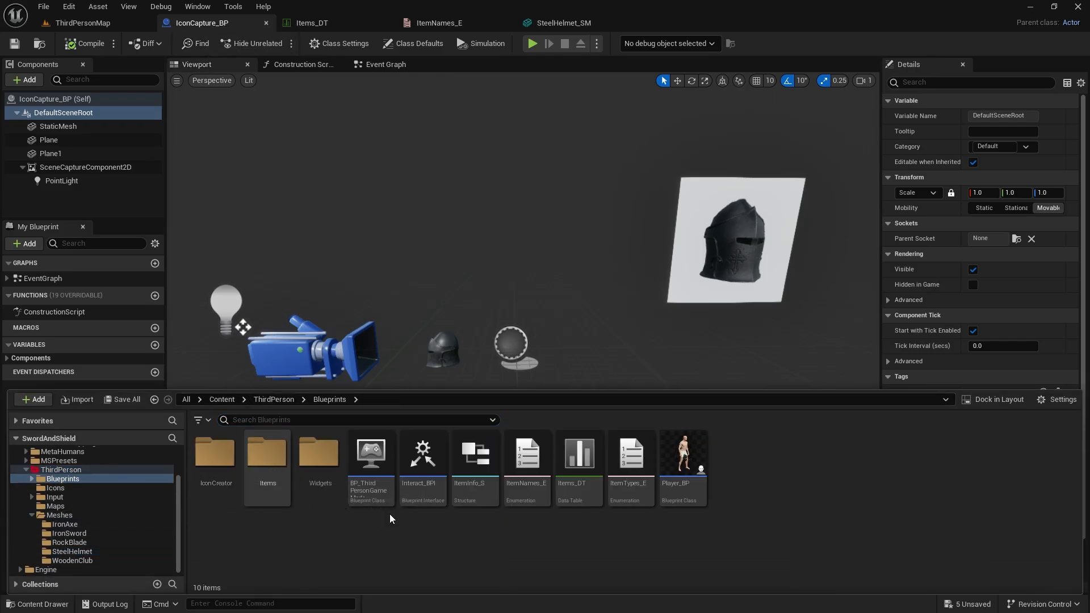
pyautogui.doubleClick(683, 457)
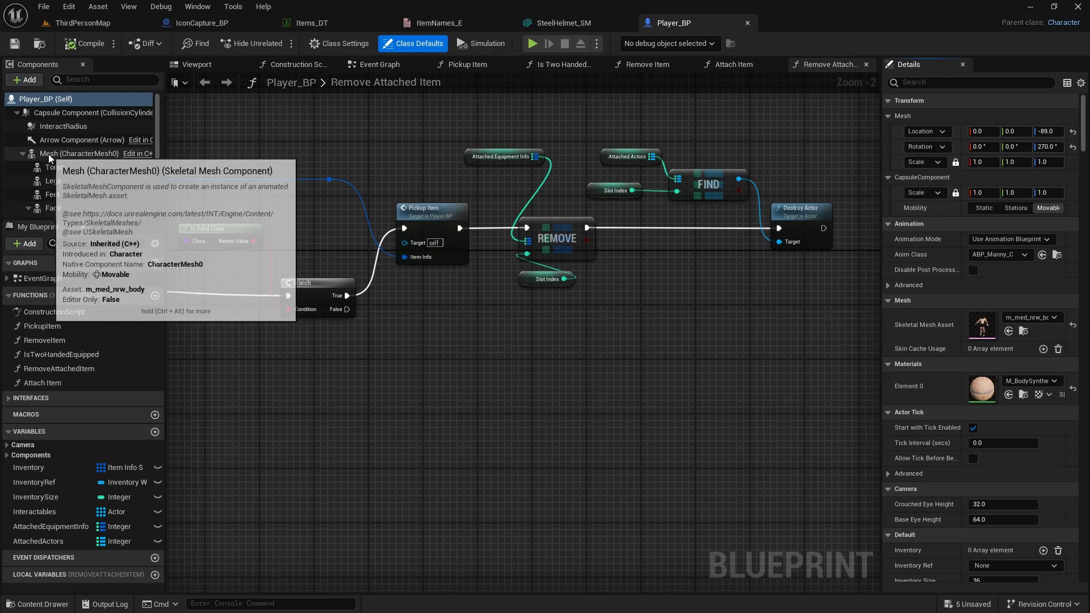
# - Open the skeletal mesh used by Player_BP's Mesh component and go to its SK_Mannequin skeleton
pyautogui.click(74, 153)
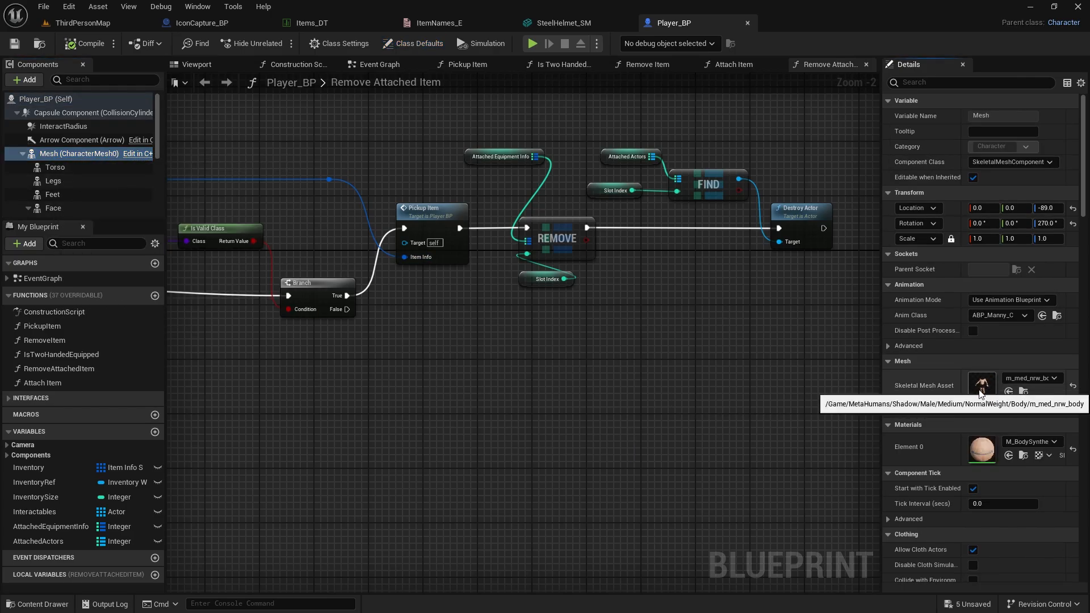
pyautogui.doubleClick(980, 390)
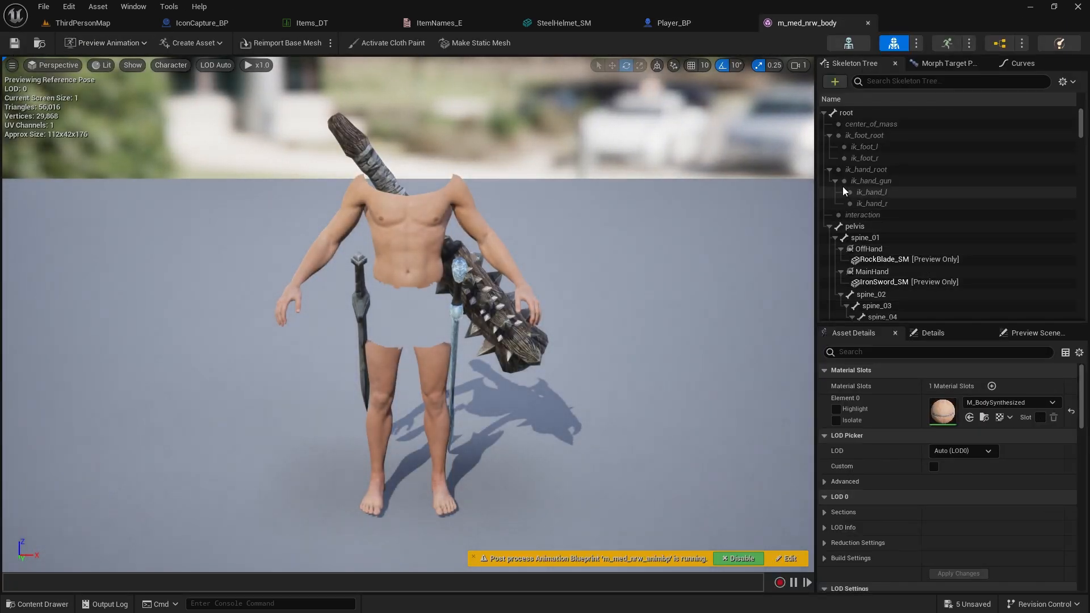
pyautogui.click(847, 44)
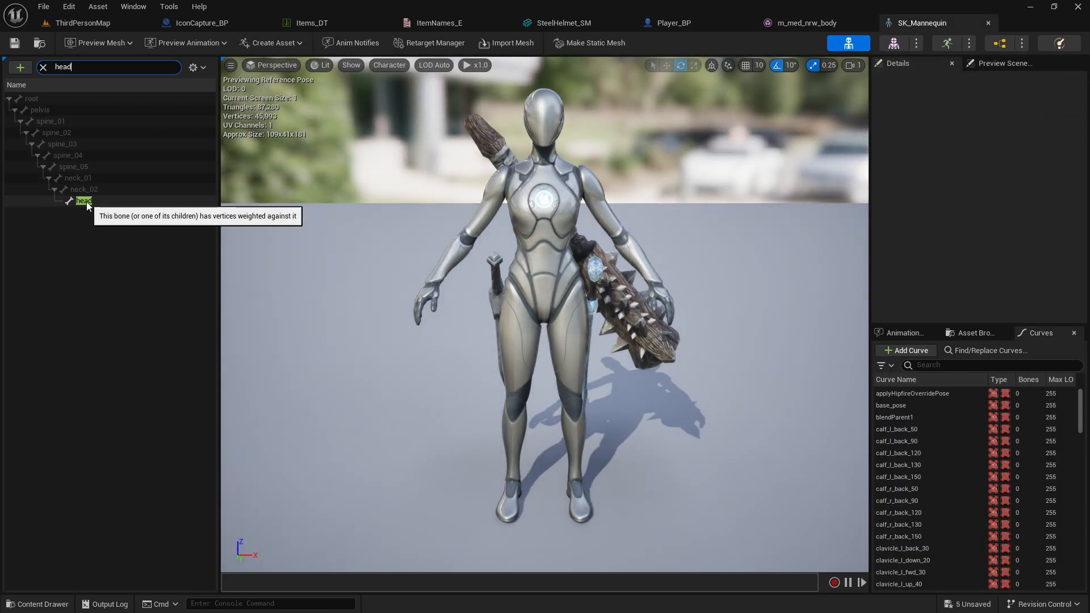
# - Find the head bone in SK_Mannequin and add a socket named Head to it
pyautogui.click(86, 202)
pyautogui.rightClick(87, 202)
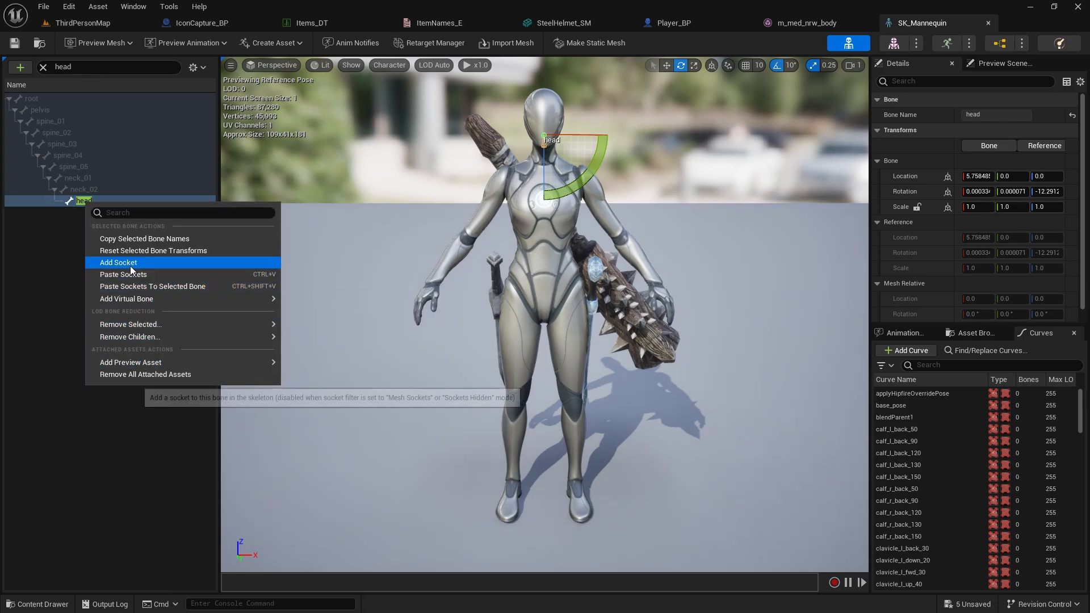
pyautogui.click(128, 263)
pyautogui.click(107, 215)
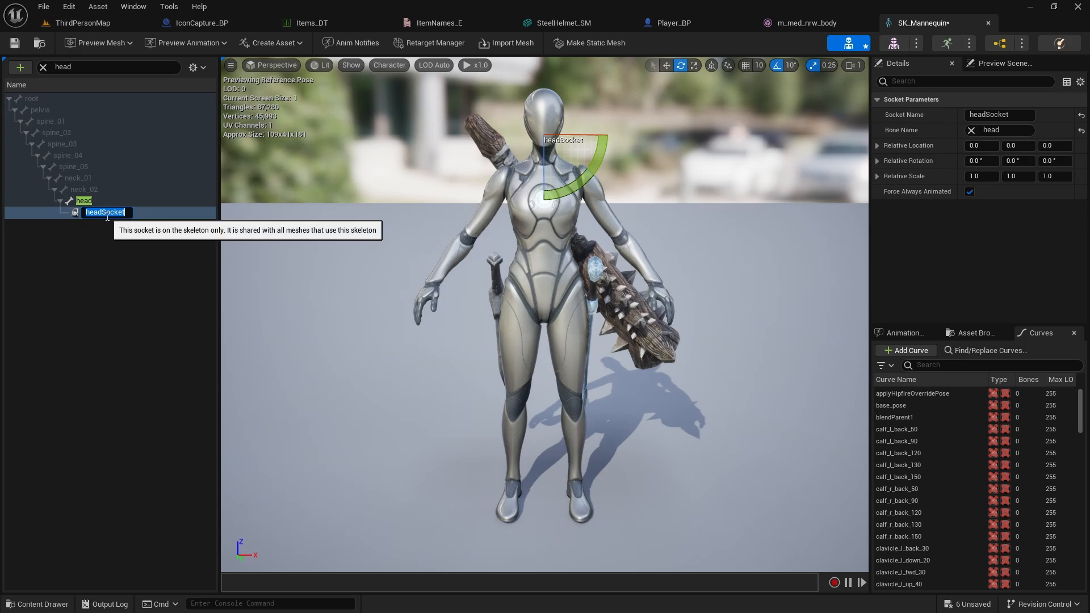
pyautogui.write('Head')
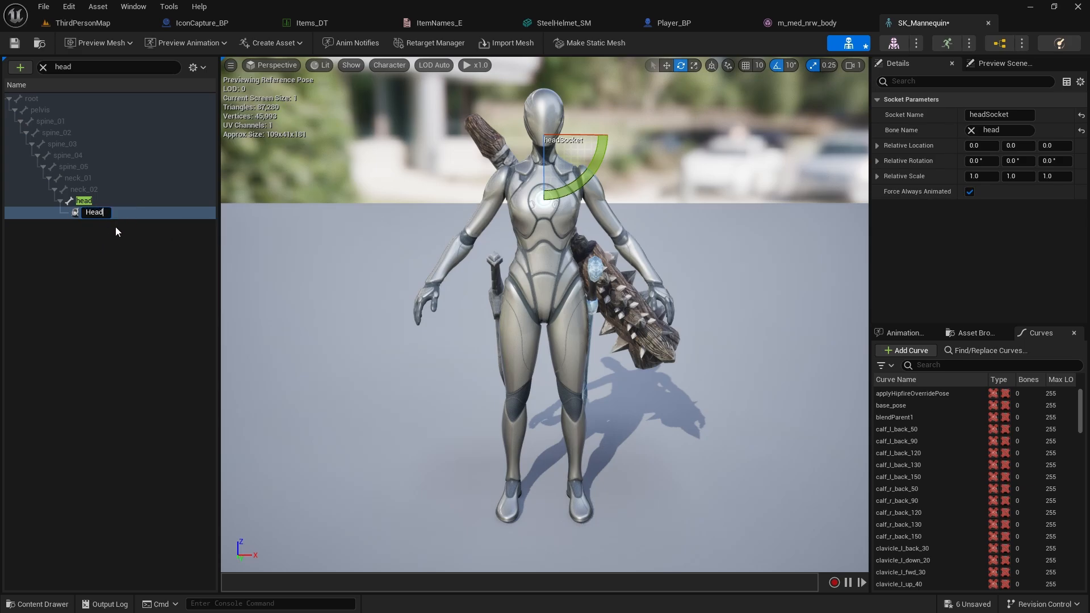
pyautogui.click(110, 196)
# - Attach SteelHelmet_SM to the Head socket as a preview asset and set the preview mesh to SKM_Manny
pyautogui.click(97, 213)
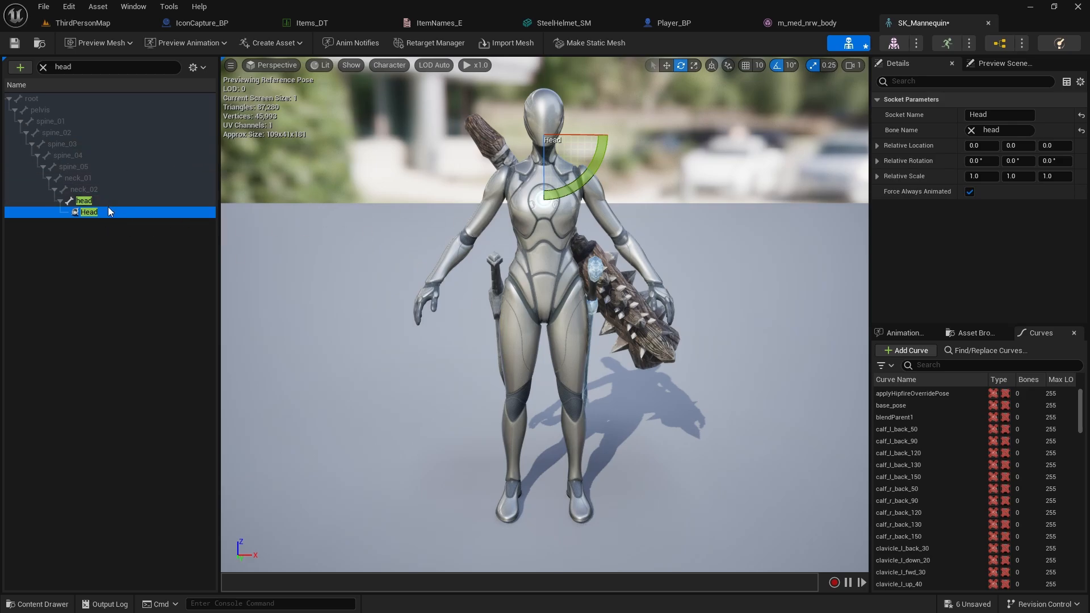
pyautogui.rightClick(92, 215)
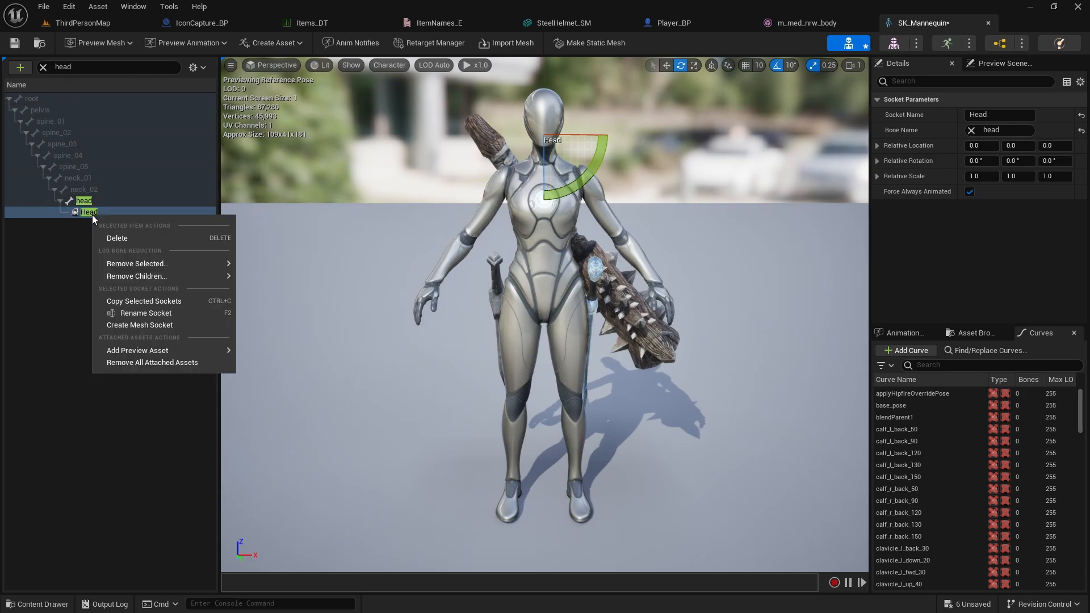
pyautogui.moveTo(189, 352)
pyautogui.write('steel')
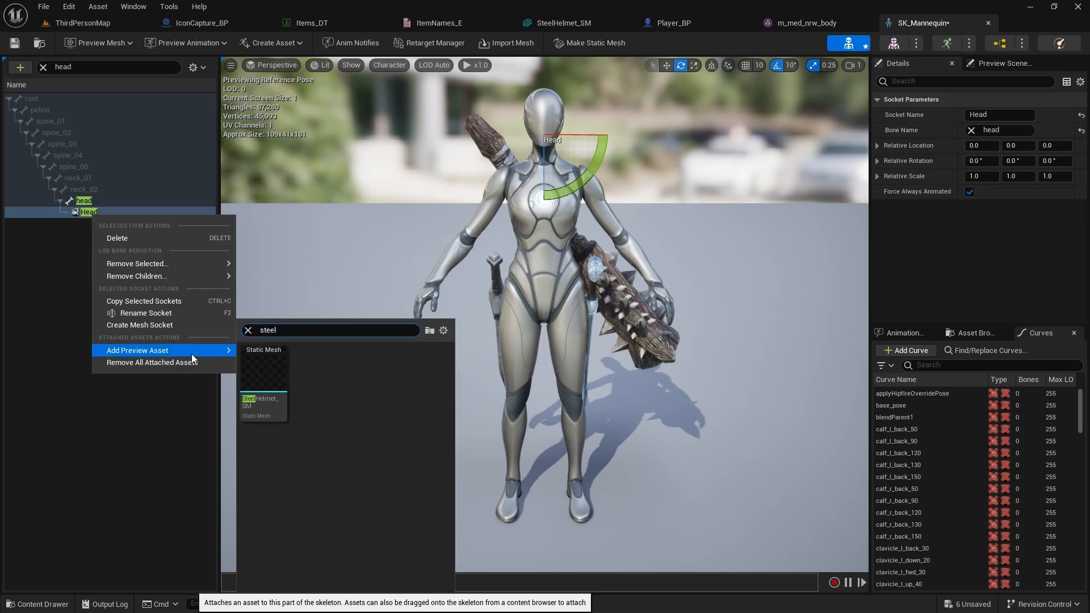
pyautogui.click(264, 383)
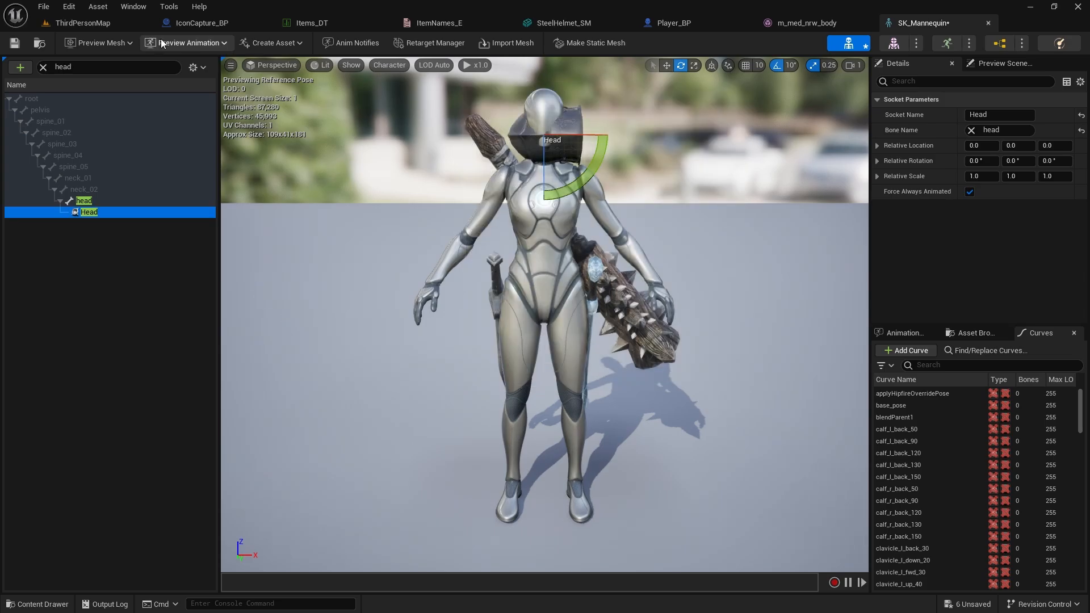
pyautogui.click(124, 46)
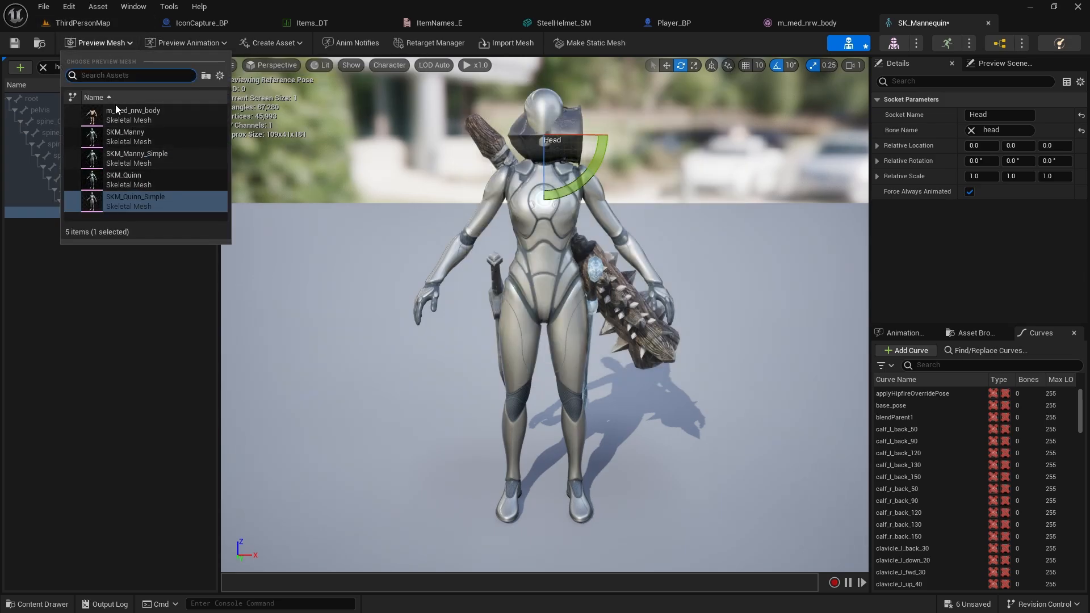
pyautogui.click(132, 137)
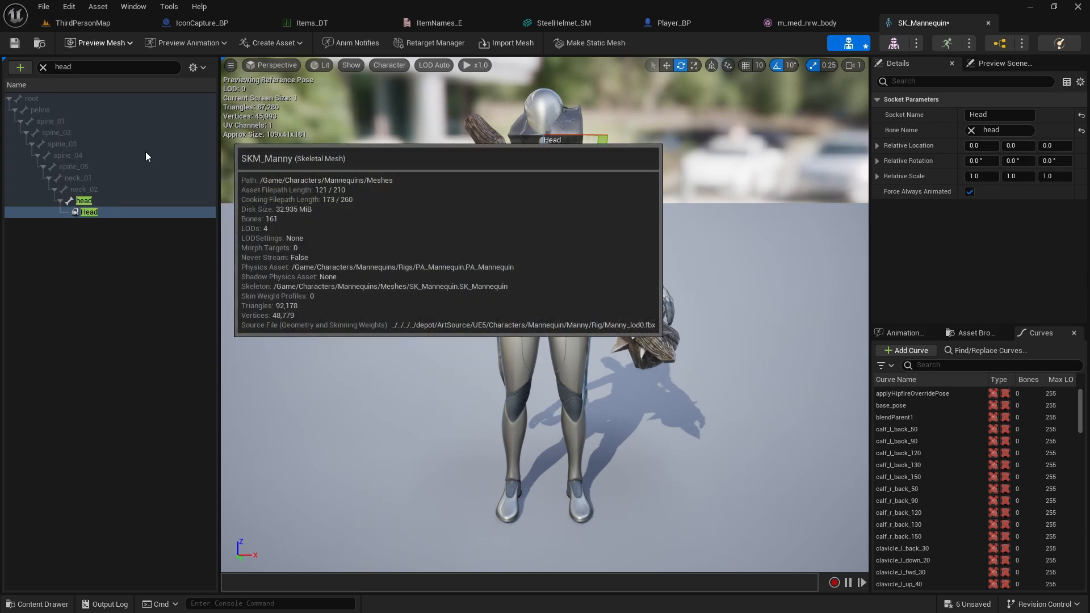
# - Fit the helmet by rotating the Head socket to about 10°, -90°, 0° and moving it to about 8.9, 3.2, 0, and save the skeleton
pyautogui.click(88, 212)
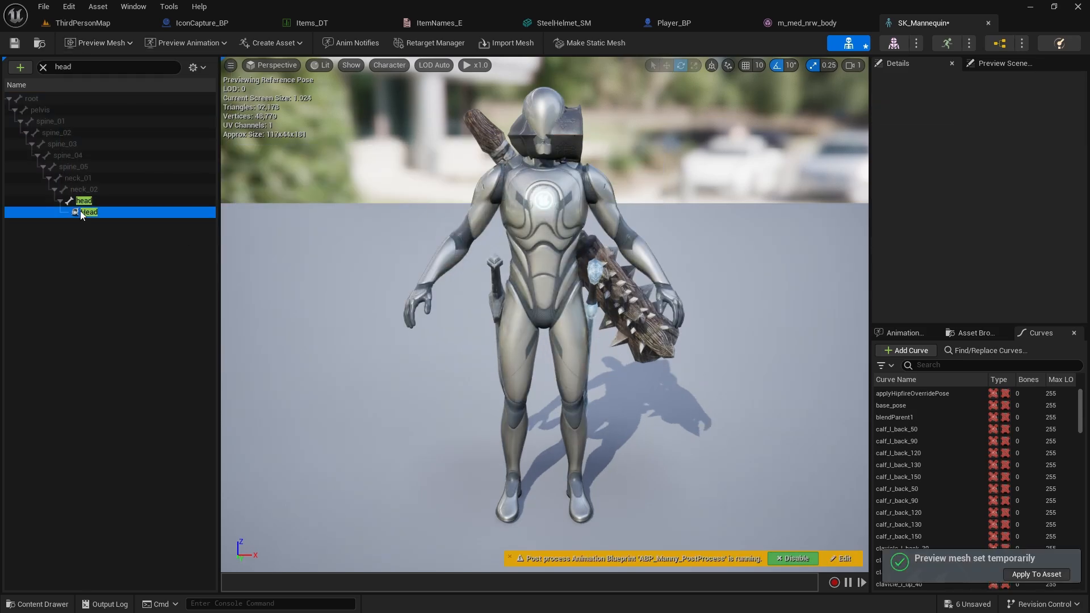
pyautogui.moveTo(576, 167); pyautogui.dragTo(625, 142)
pyautogui.press('d')
pyautogui.moveTo(653, 155); pyautogui.dragTo(503, 118, button='right')
pyautogui.press('w')
pyautogui.moveTo(398, 215); pyautogui.dragTo(393, 200)
pyautogui.moveTo(358, 240)
pyautogui.mouseDown()
pyautogui.moveTo(339, 267)
pyautogui.moveTo(363, 246)
pyautogui.moveTo(346, 248)
pyautogui.mouseUp()
pyautogui.press('e')
pyautogui.press('w')
pyautogui.moveTo(511, 318); pyautogui.dragTo(647, 287, button='right')
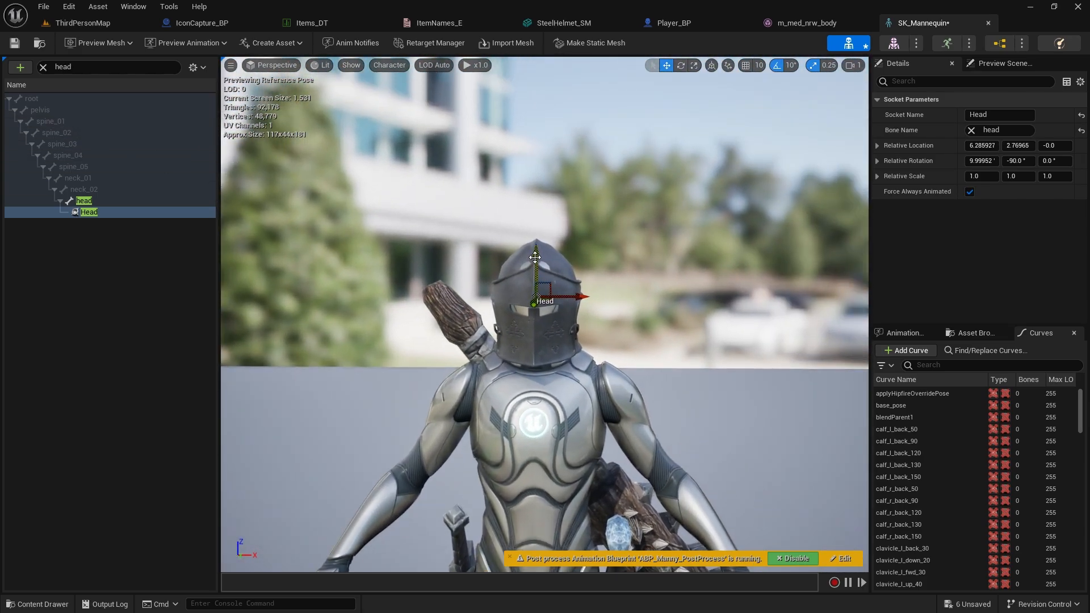
pyautogui.moveTo(535, 258); pyautogui.dragTo(533, 249)
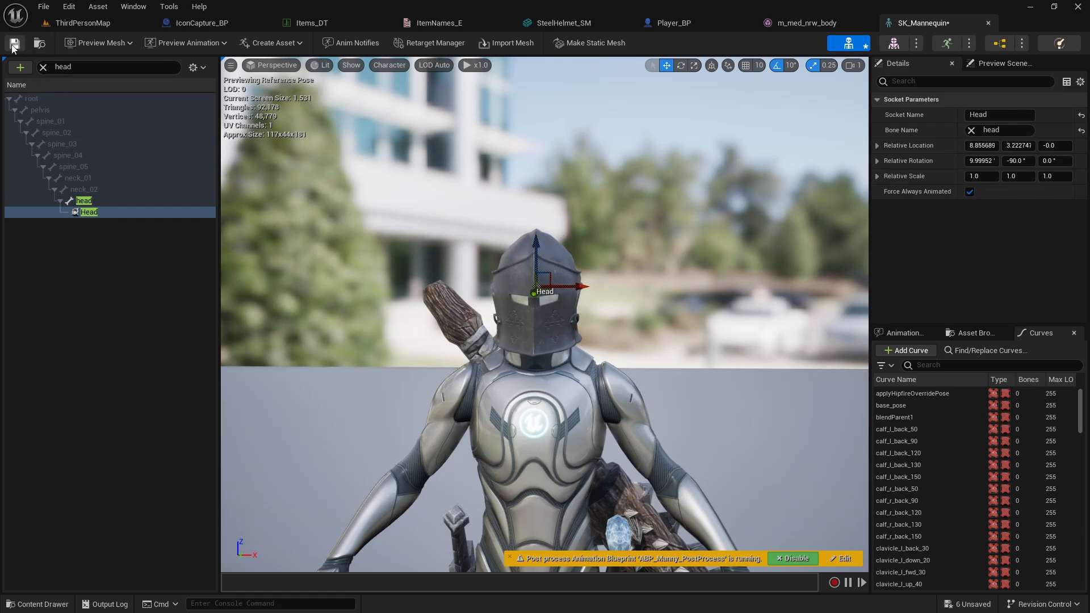
# - Play ThirdPersonMap, pick up the steel helmet from the floor, and equip it from the in-game inventory
pyautogui.click(81, 22)
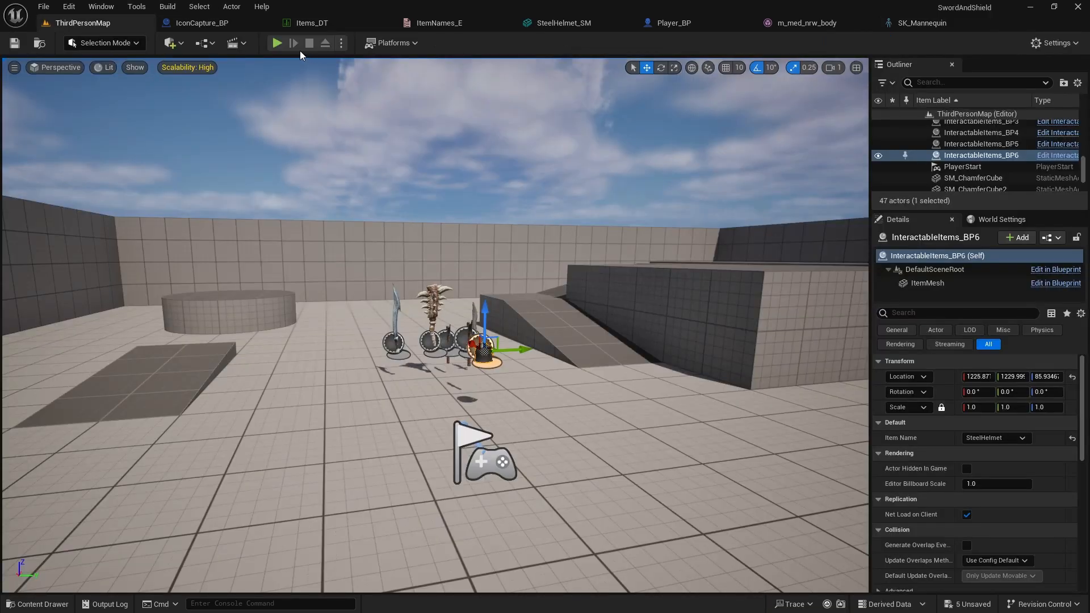
pyautogui.hotkey('alt', 'p')
pyautogui.press('w')
pyautogui.press('e')
pyautogui.press('i')
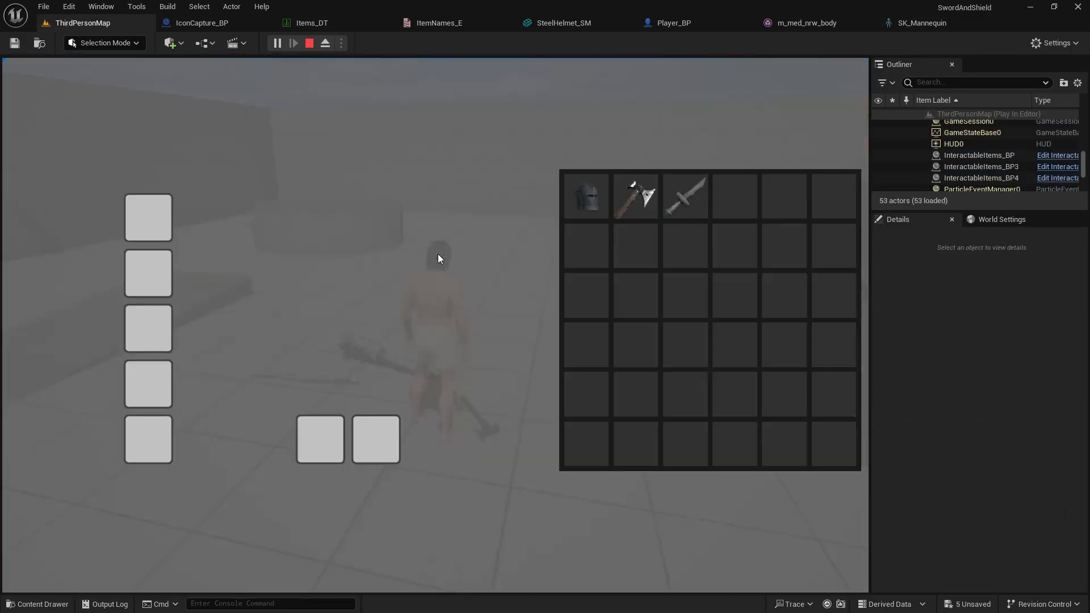
pyautogui.press('i')
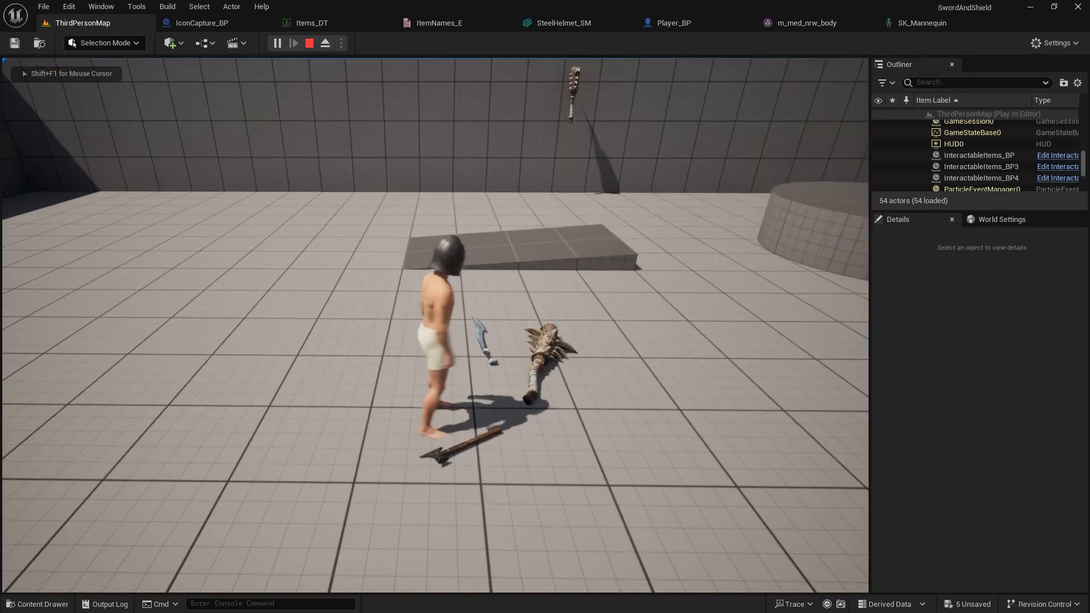
# - Run and jump the character around the level to check how the equipped helmet follows the head, and end the play session
pyautogui.press('w')
pyautogui.press('w')
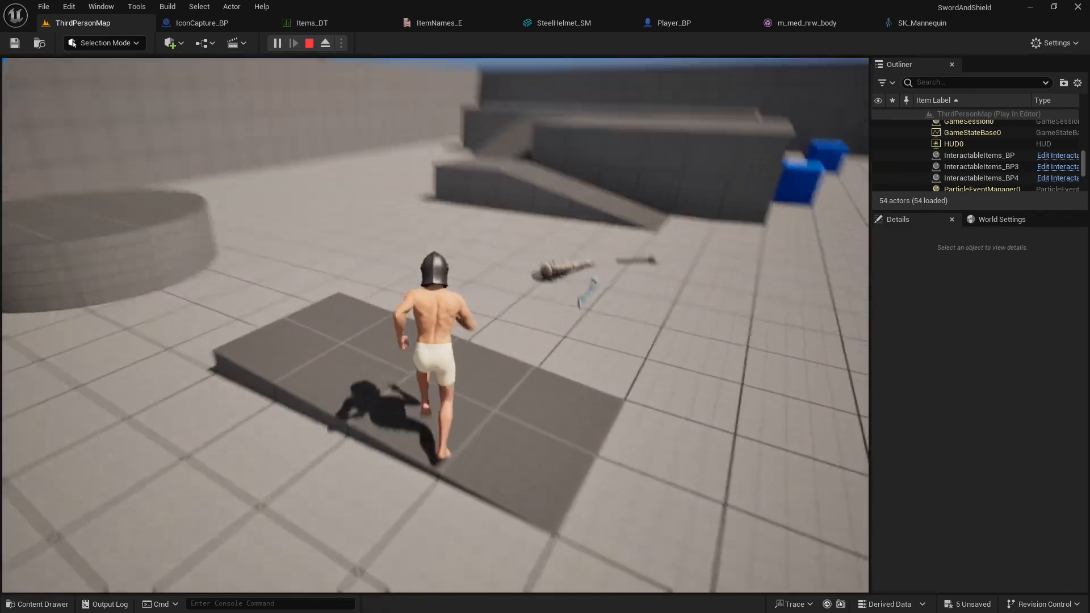
pyautogui.press('w')
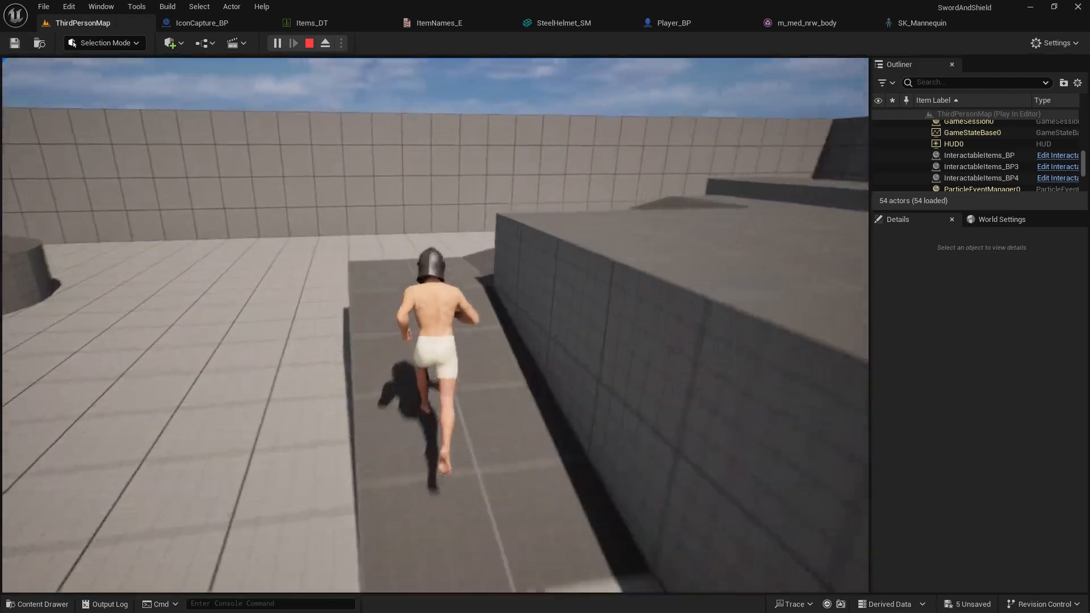
pyautogui.press('space')
pyautogui.press('w')
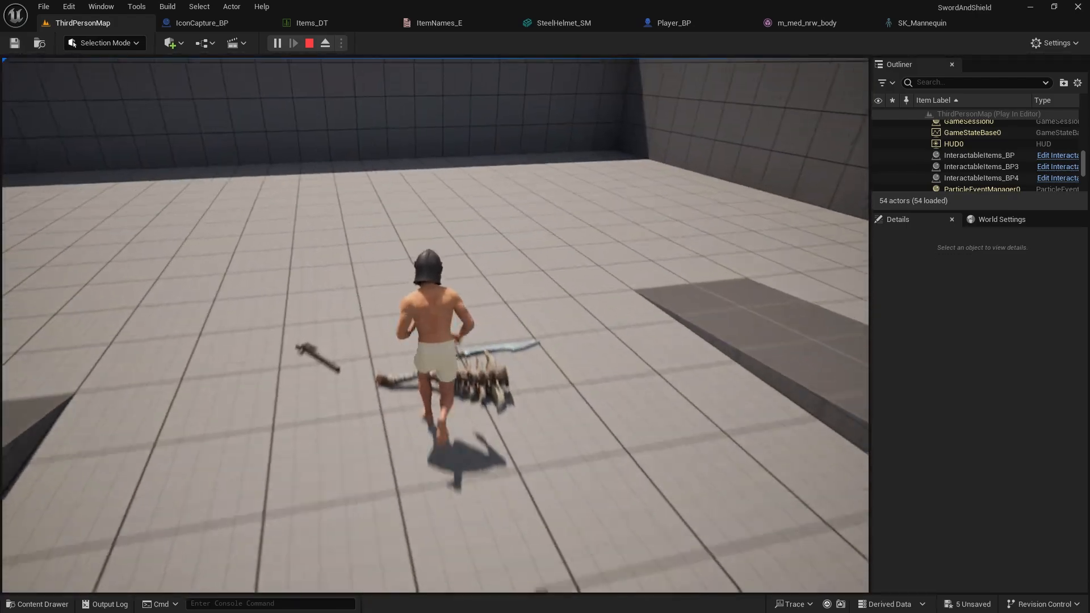
pyautogui.press('w')
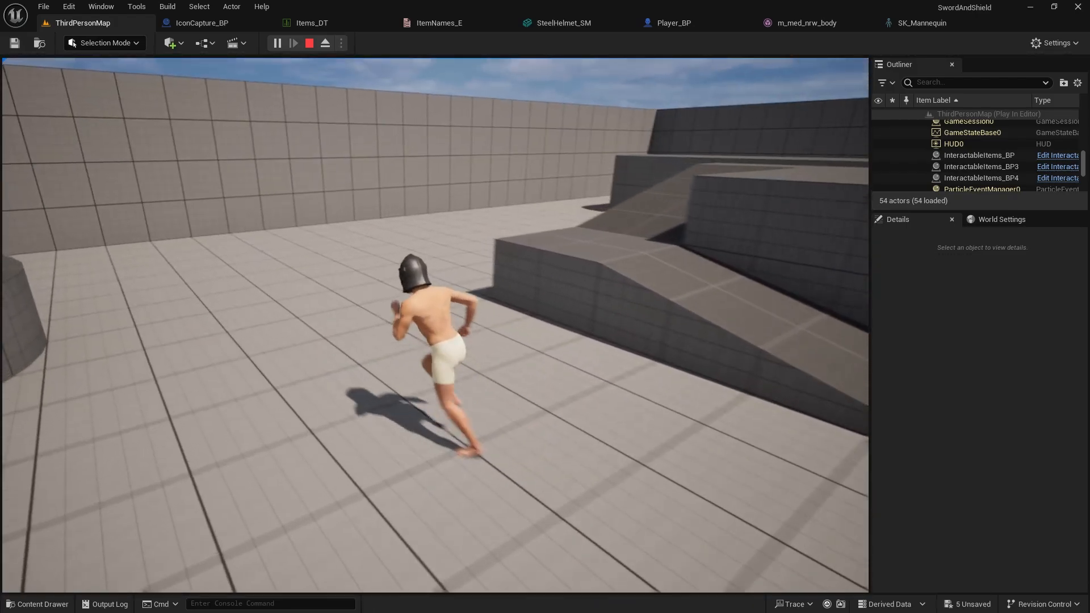
pyautogui.press('w')
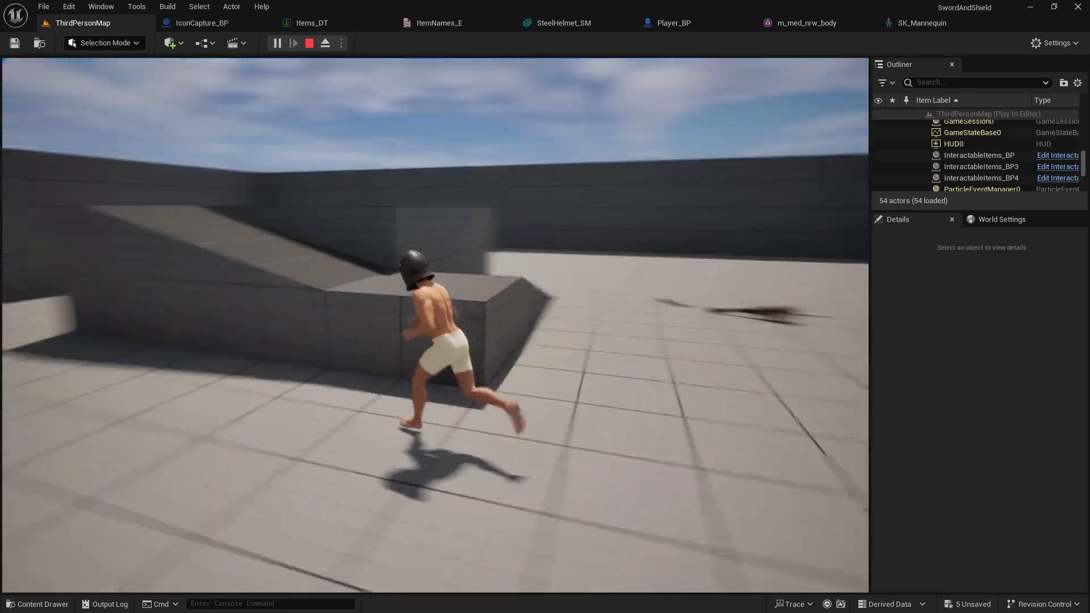
pyautogui.press('w')
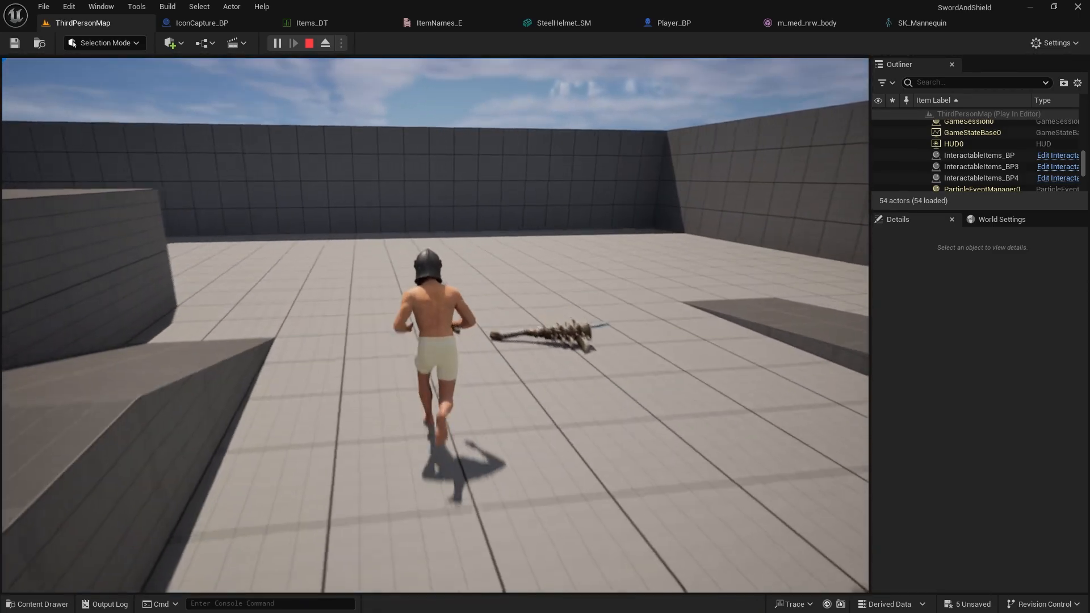
pyautogui.press('w')
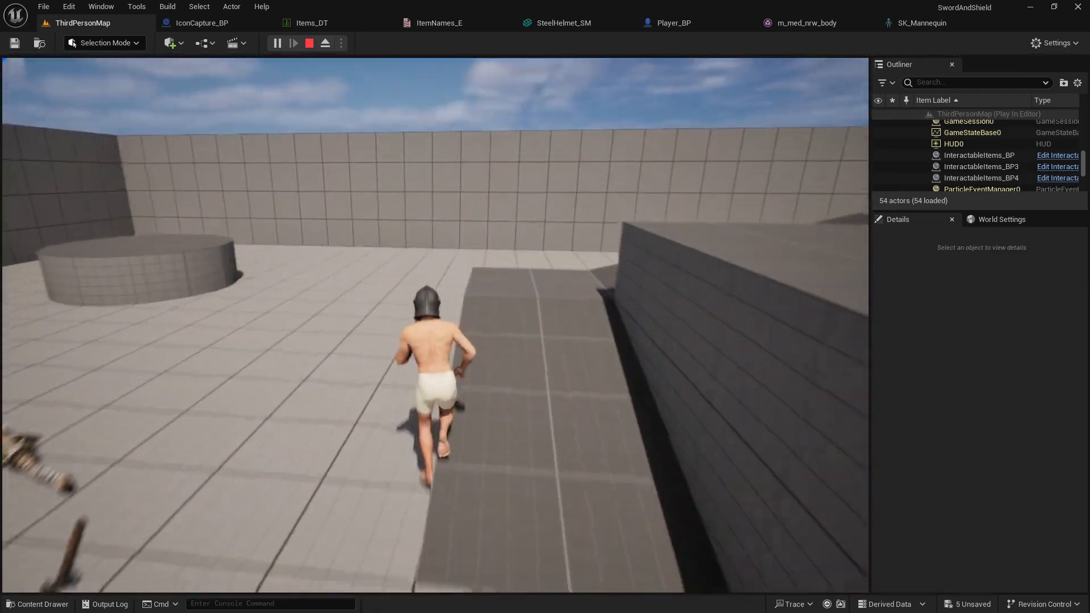
pyautogui.press('w')
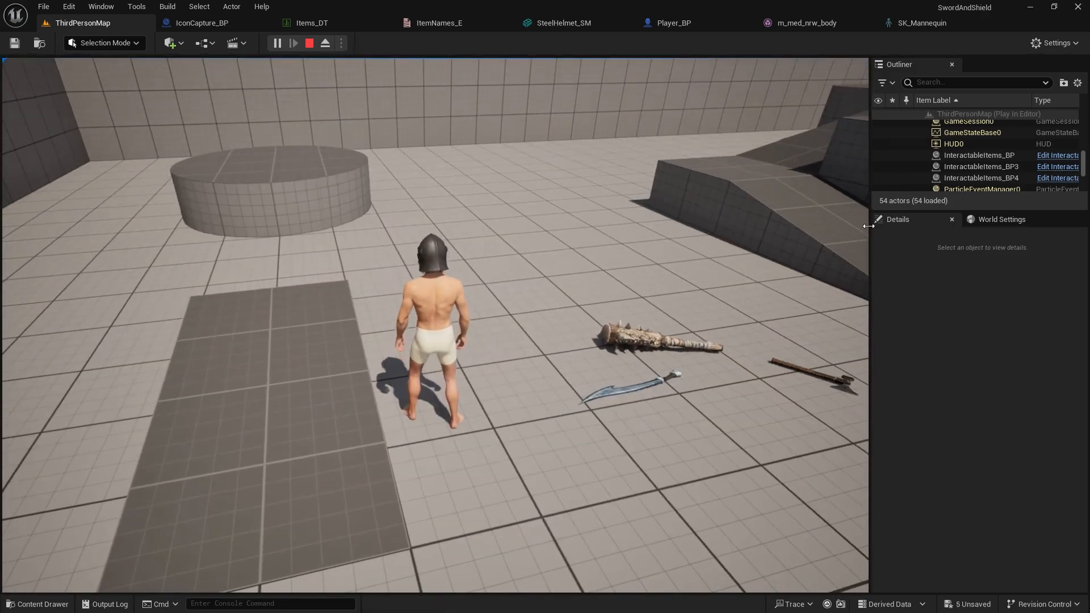
pyautogui.press('Escape')
# - Open the InventoryIcon_W widget from the Blueprints/Widgets folder and find the Head branch's Equipment Slot Index 2 SET node in its event graph
pyautogui.click(226, 24)
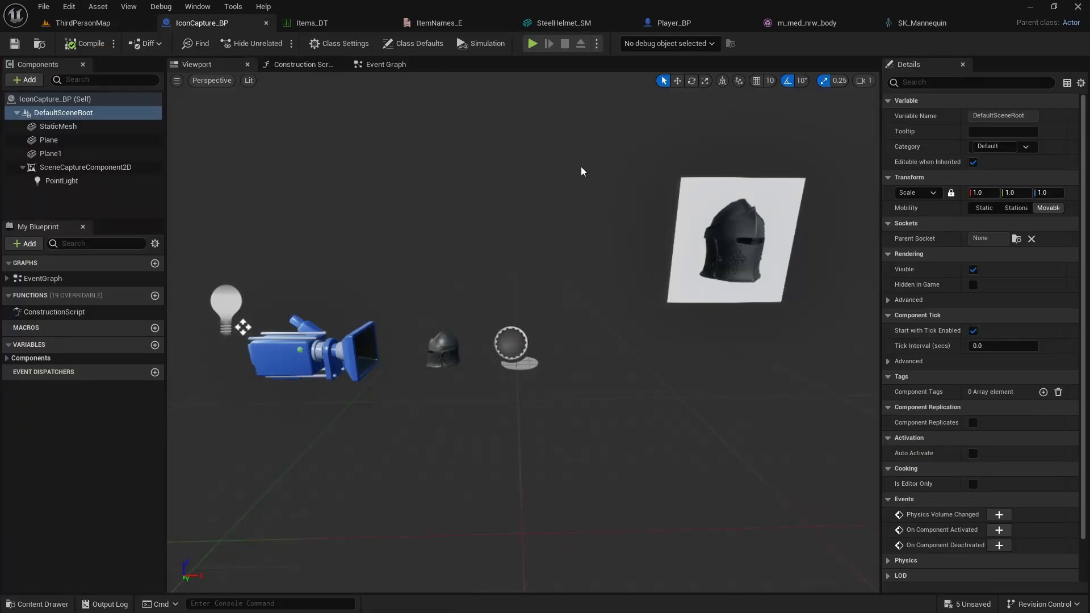
pyautogui.scroll(-3, 437, 179)
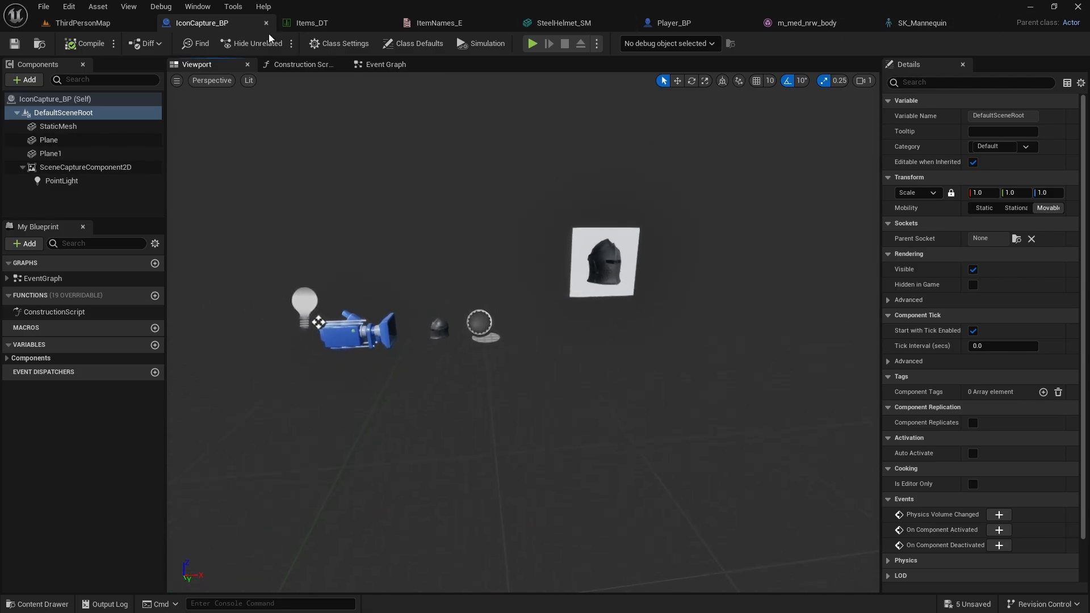
pyautogui.click(673, 23)
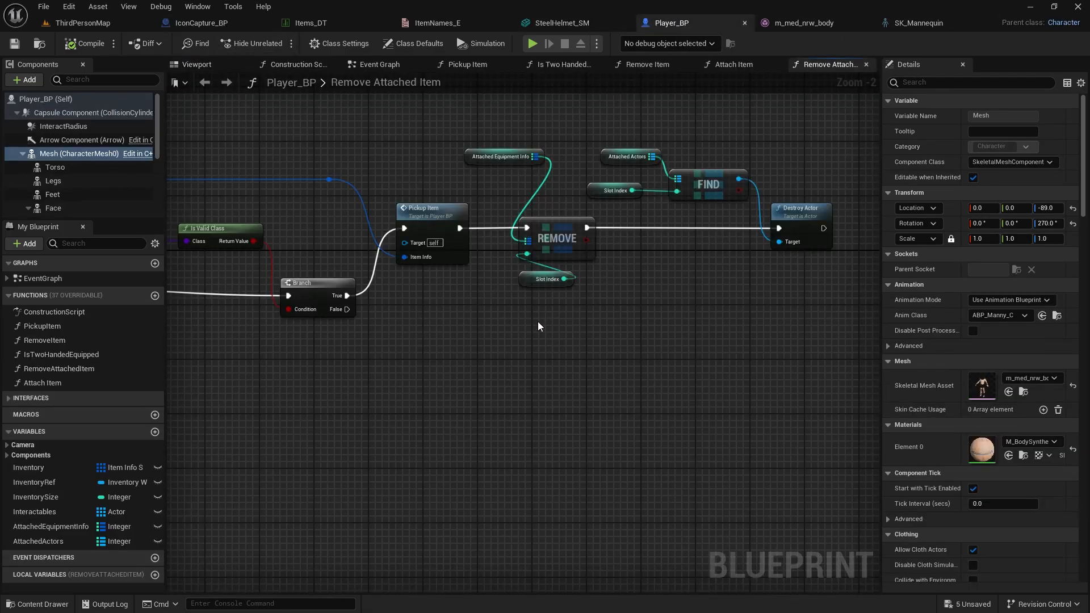
pyautogui.hotkey('ctrl', 'space')
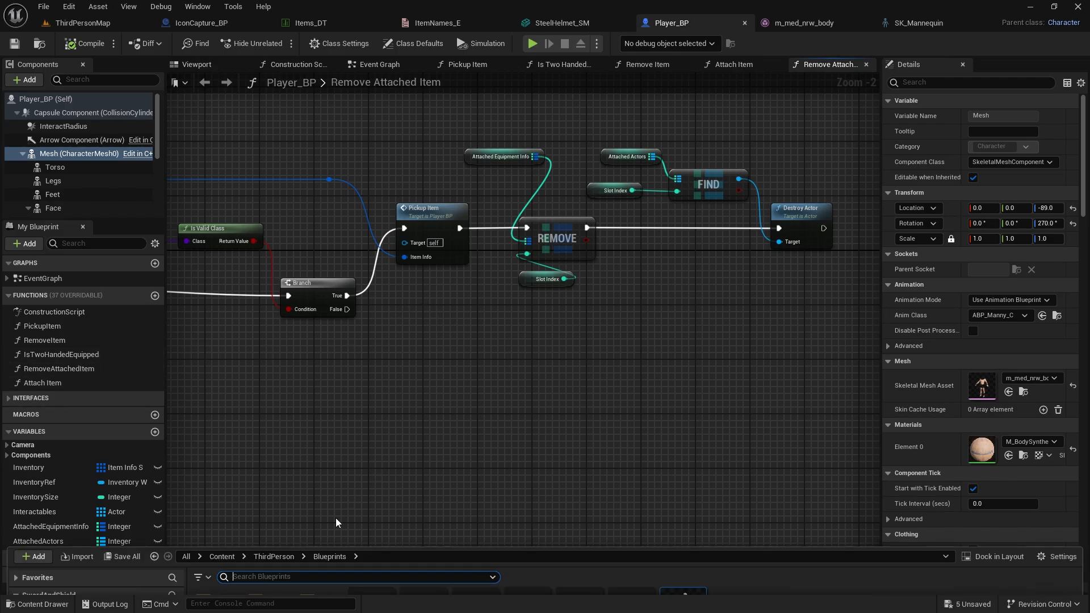
pyautogui.doubleClick(319, 454)
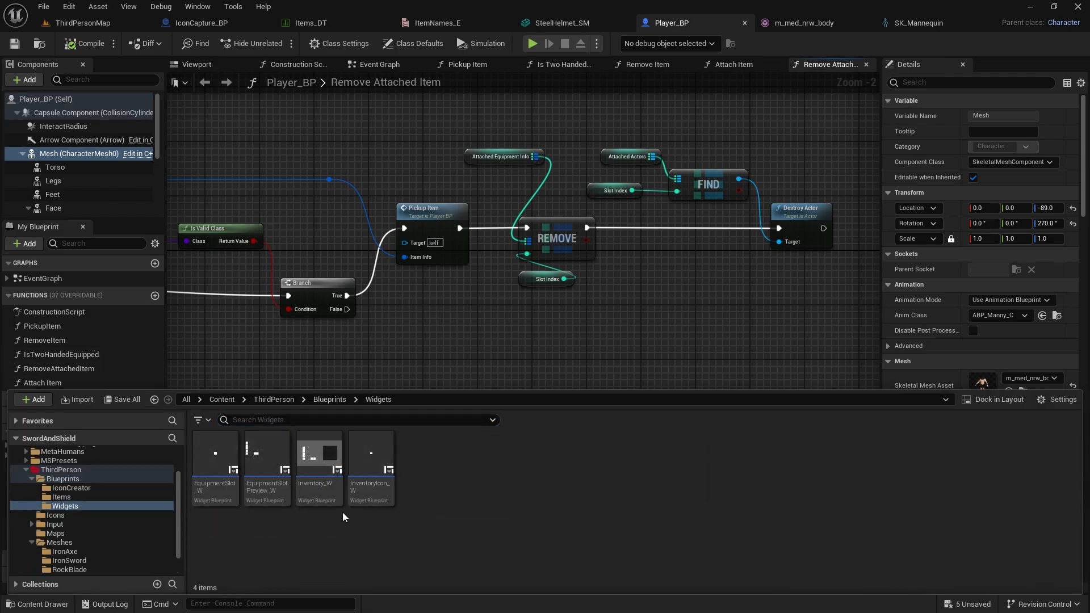
pyautogui.doubleClick(372, 457)
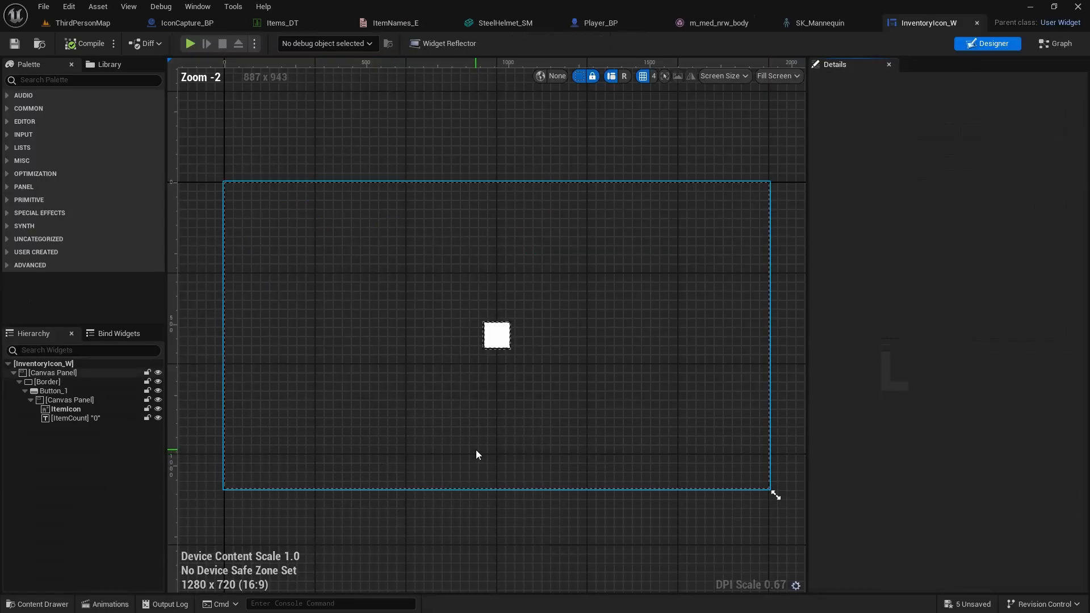
pyautogui.click(1049, 44)
pyautogui.moveTo(588, 327); pyautogui.dragTo(1078, 256, button='right')
pyautogui.scroll(-1, 720, 351)
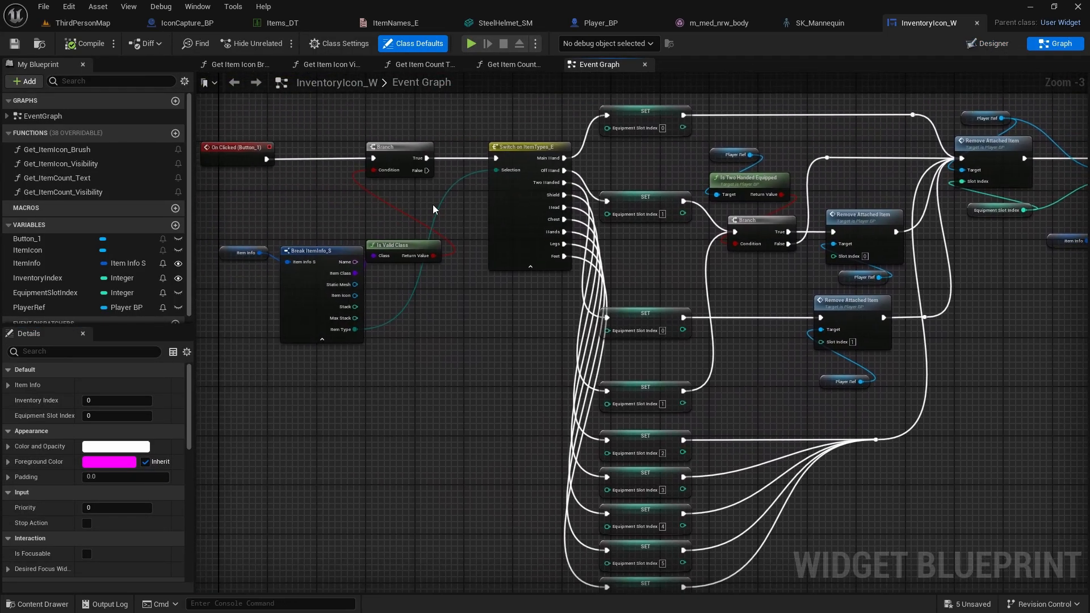
pyautogui.moveTo(544, 280); pyautogui.dragTo(435, 226, button='right')
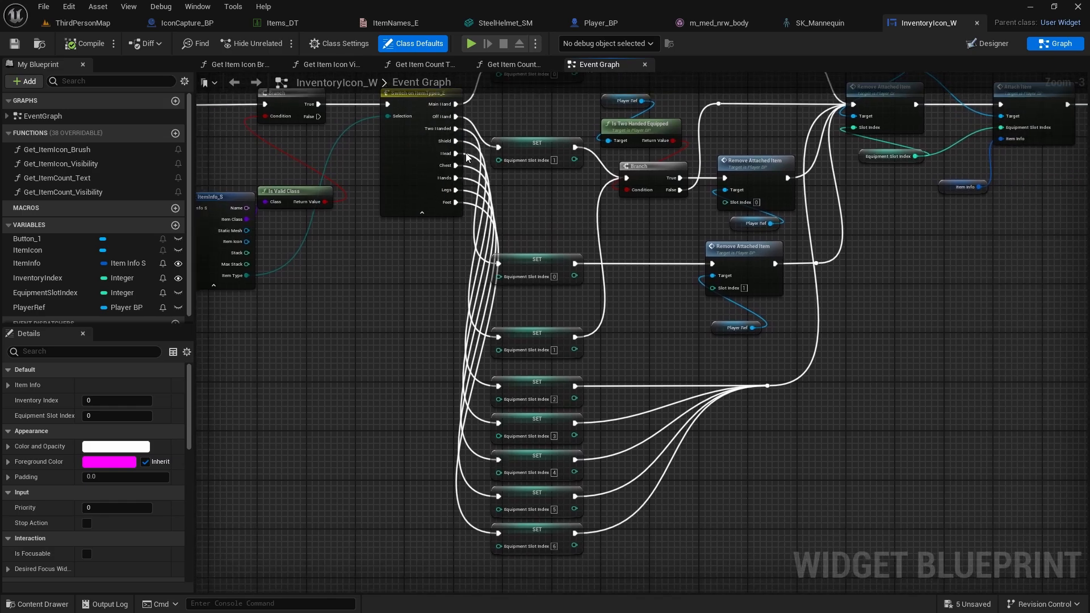
pyautogui.click(530, 392)
pyautogui.scroll(2, 522, 362)
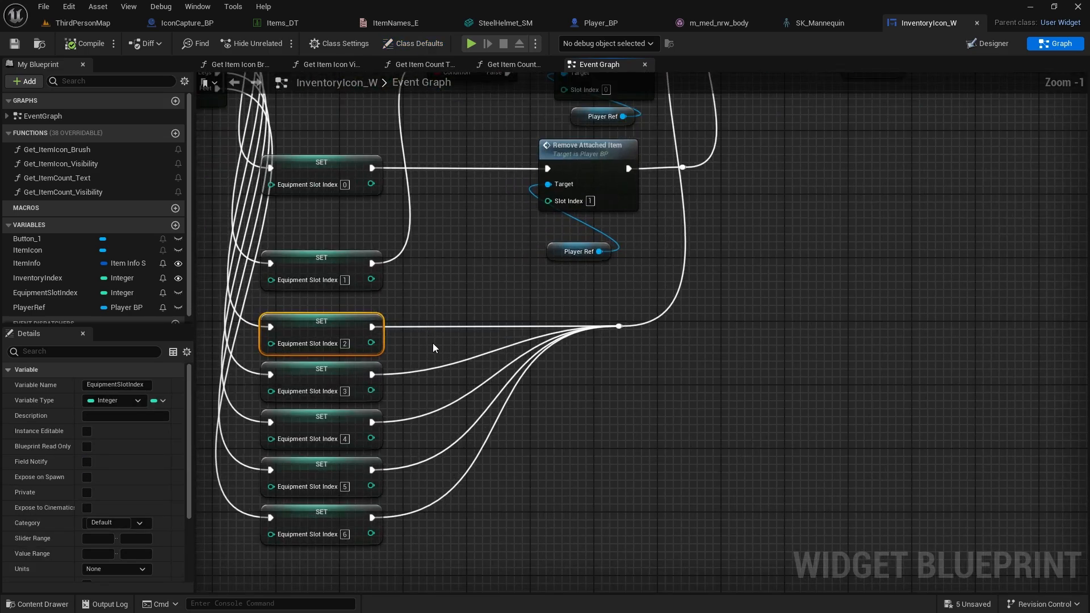
pyautogui.scroll(1, 434, 343)
pyautogui.click(376, 325)
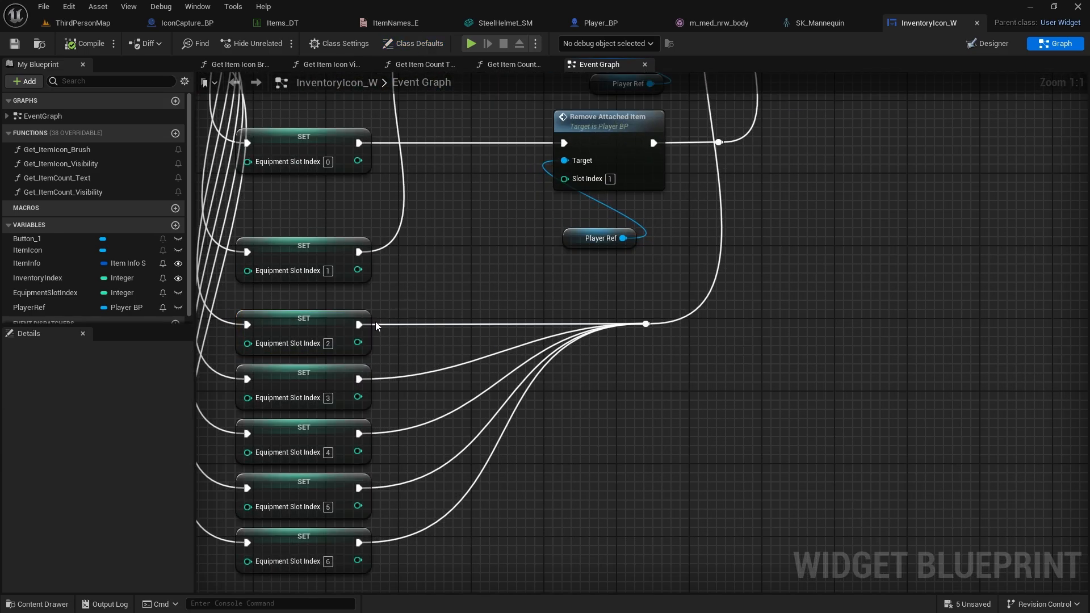
# - Duplicate the Player Ref node beside the Equipment Slot Index 2 SET node and get the Hair component from it
pyautogui.click(571, 233)
pyautogui.hotkey('ctrl', 'c')
pyautogui.hotkey('ctrl', 'v')
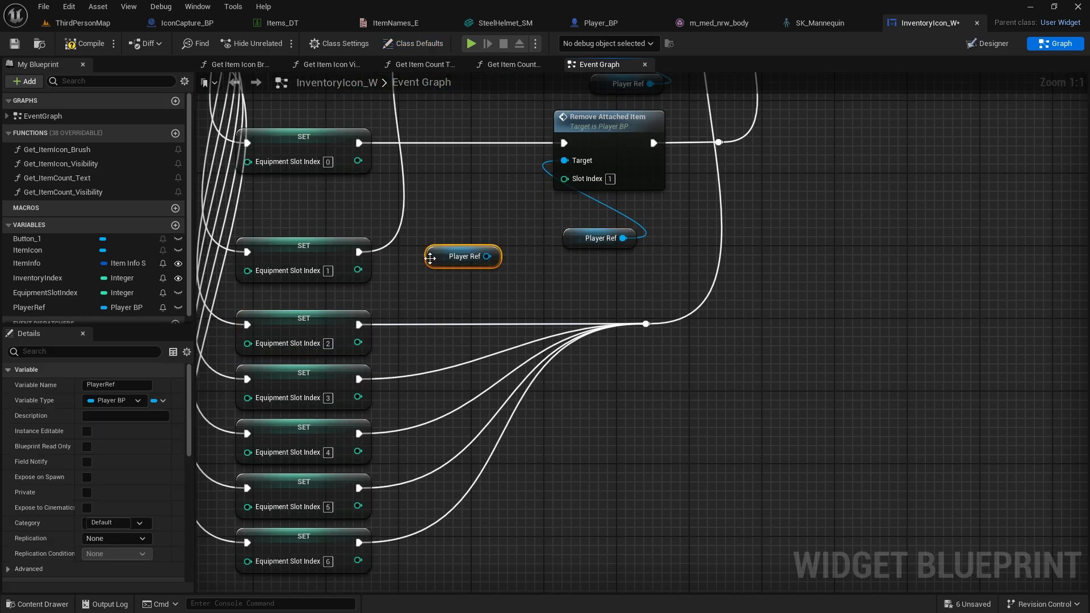
pyautogui.moveTo(486, 256); pyautogui.dragTo(503, 295)
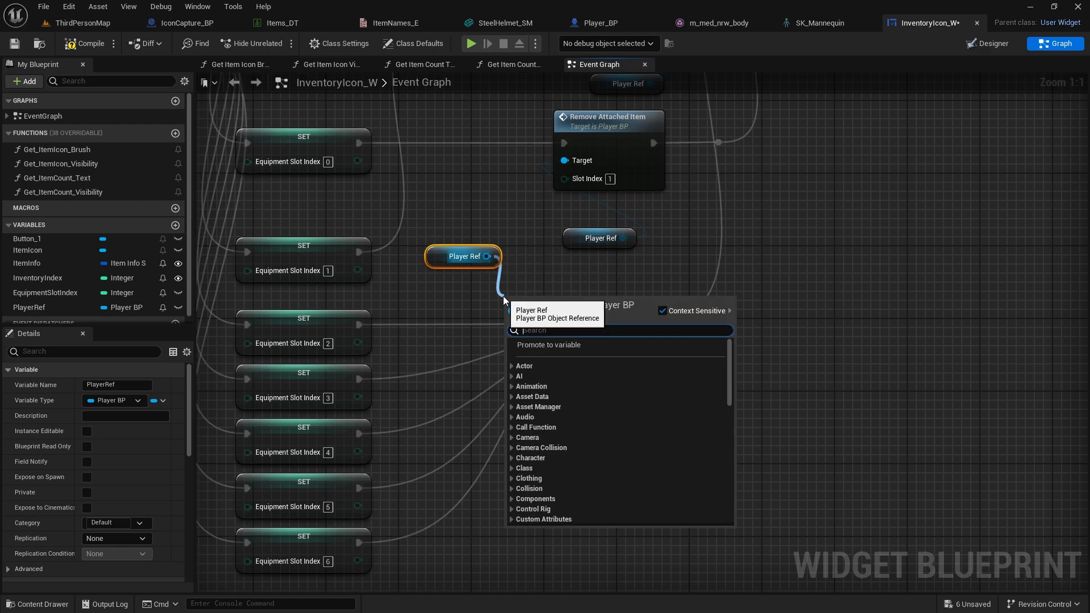
pyautogui.write('get h')
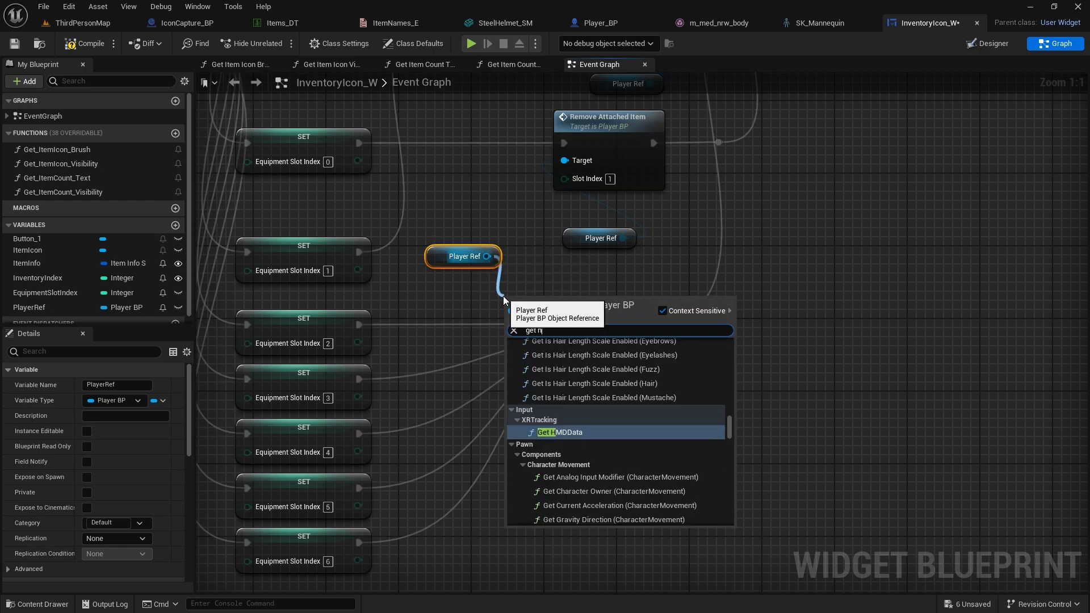
pyautogui.write('air')
pyautogui.scroll(-5, 648, 437)
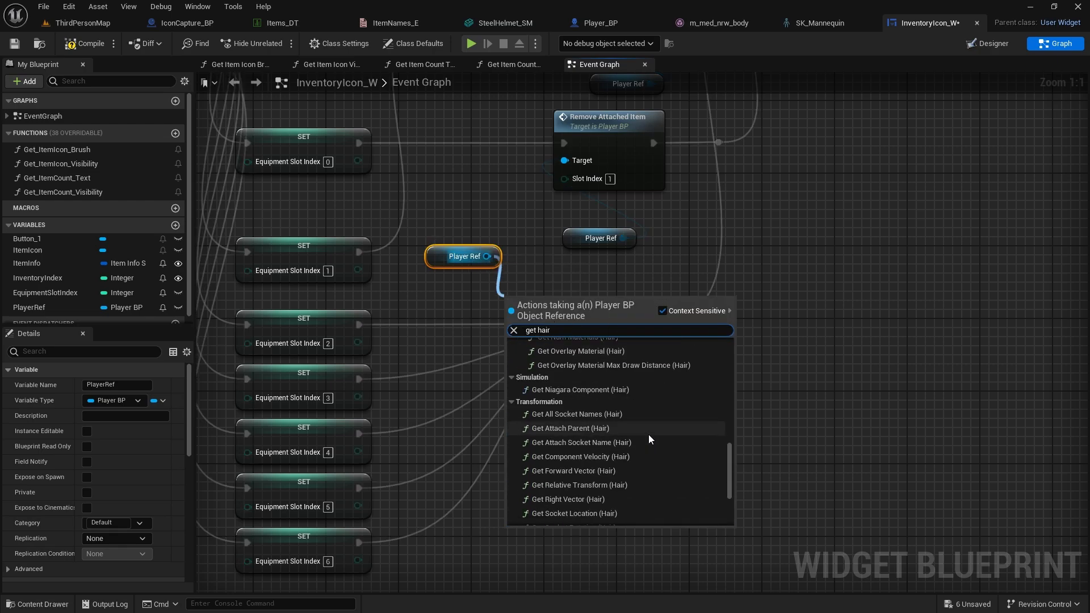
pyautogui.click(549, 517)
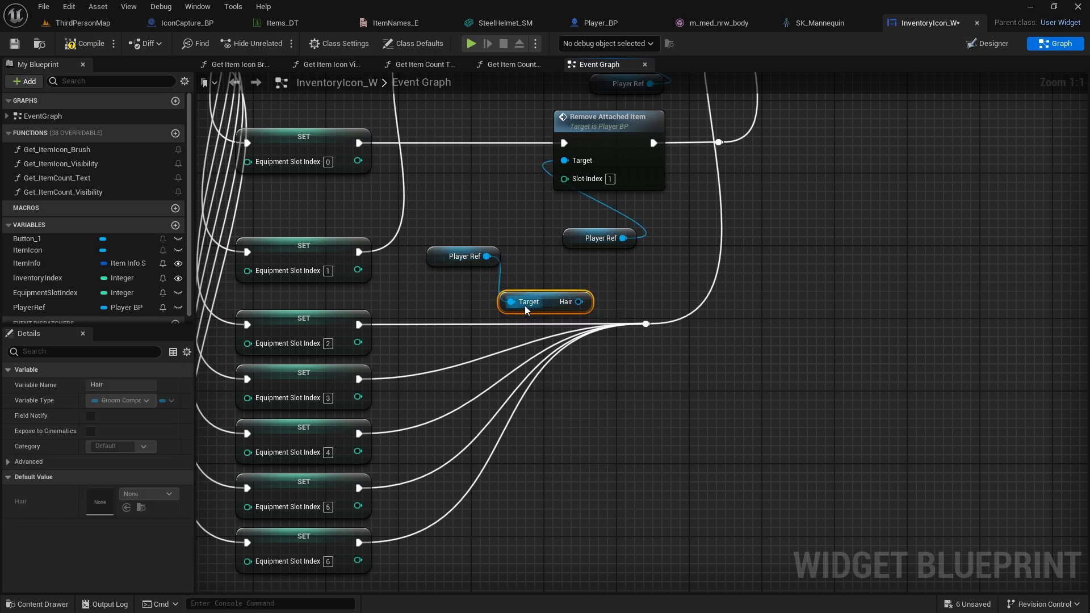
# - Review the groom components under Face in Player_BP, from Beard to Fuzz
pyautogui.click(596, 23)
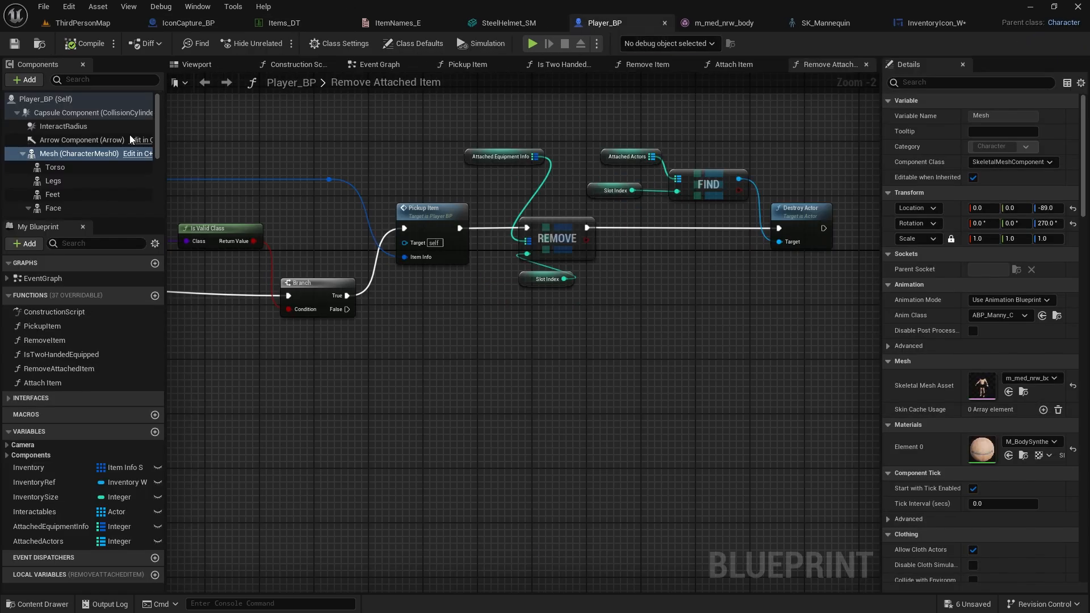
pyautogui.scroll(-10, 50, 160)
pyautogui.scroll(4, 63, 141)
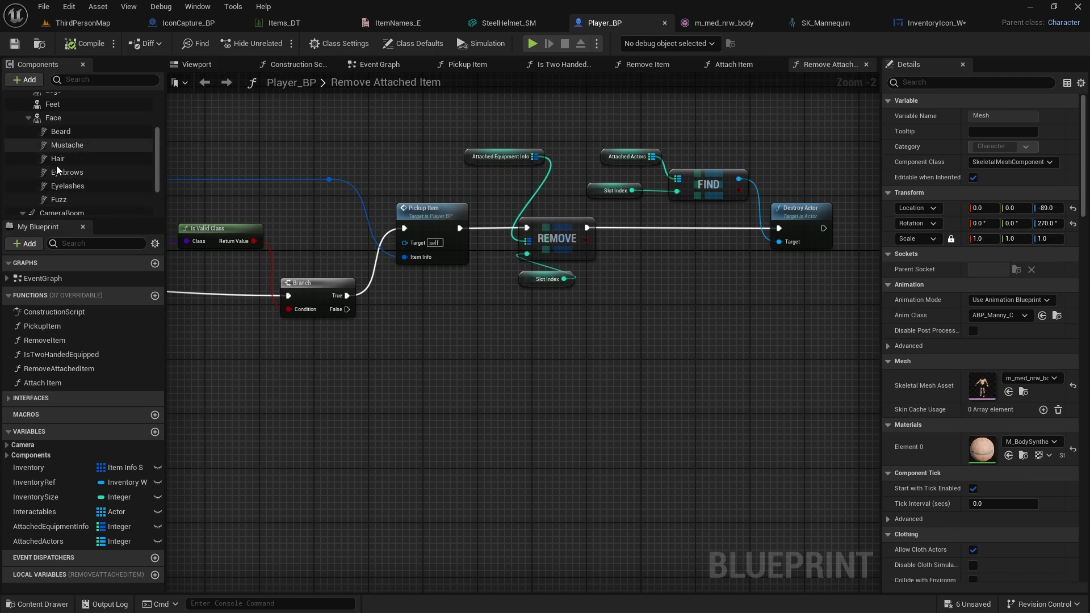
pyautogui.click(64, 196)
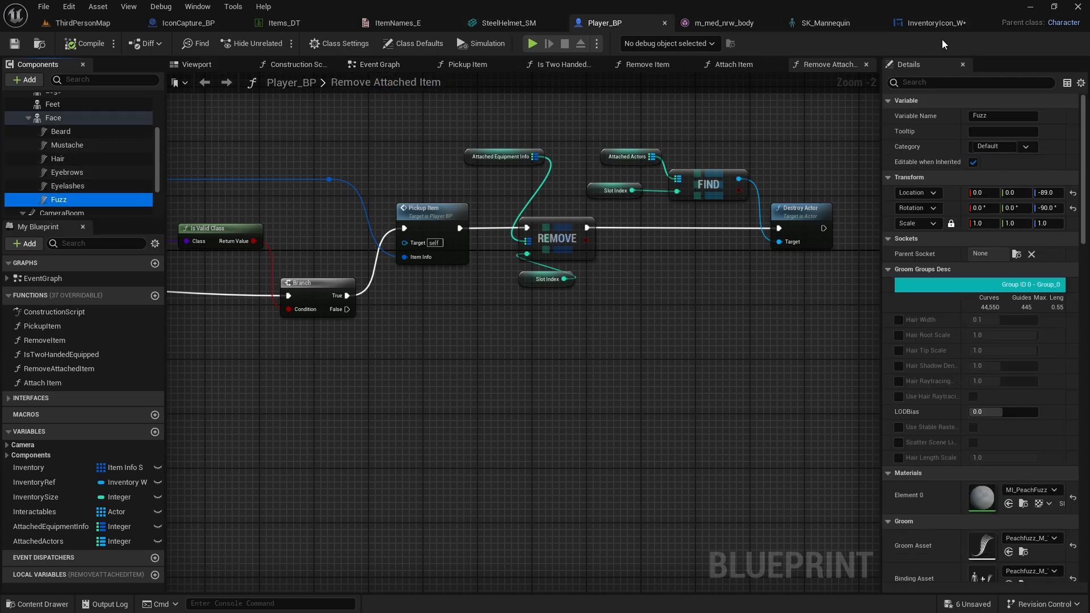
# - In InventoryIcon_W, add a Set Visibility node for Hair and wire it between the Equipment Slot Index 2 SET node and the reroute point
pyautogui.click(936, 23)
pyautogui.moveTo(579, 301); pyautogui.dragTo(572, 341)
pyautogui.write('set visi')
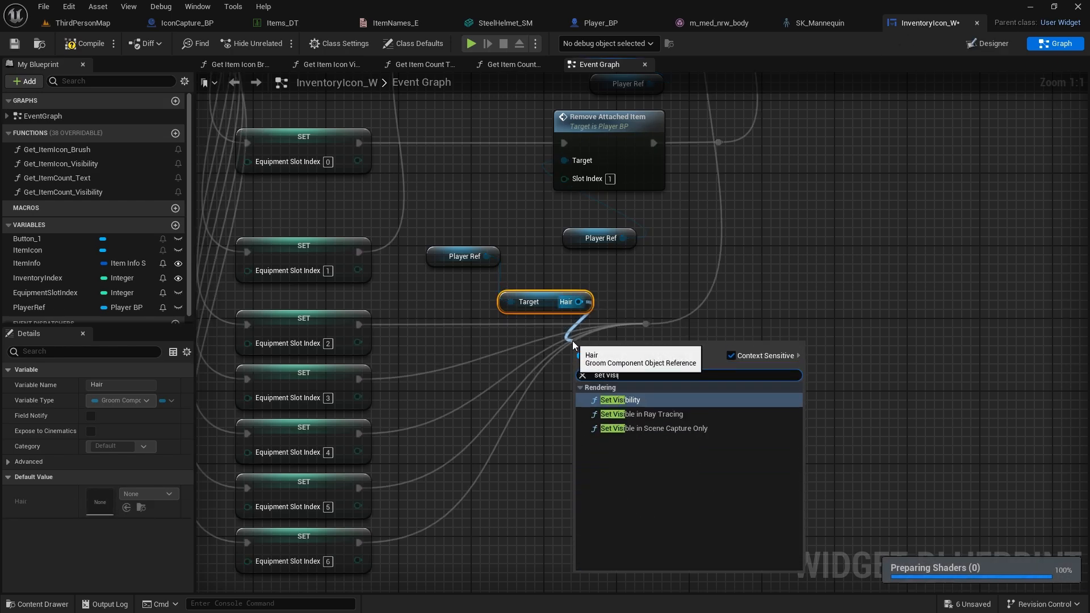
pyautogui.click(627, 401)
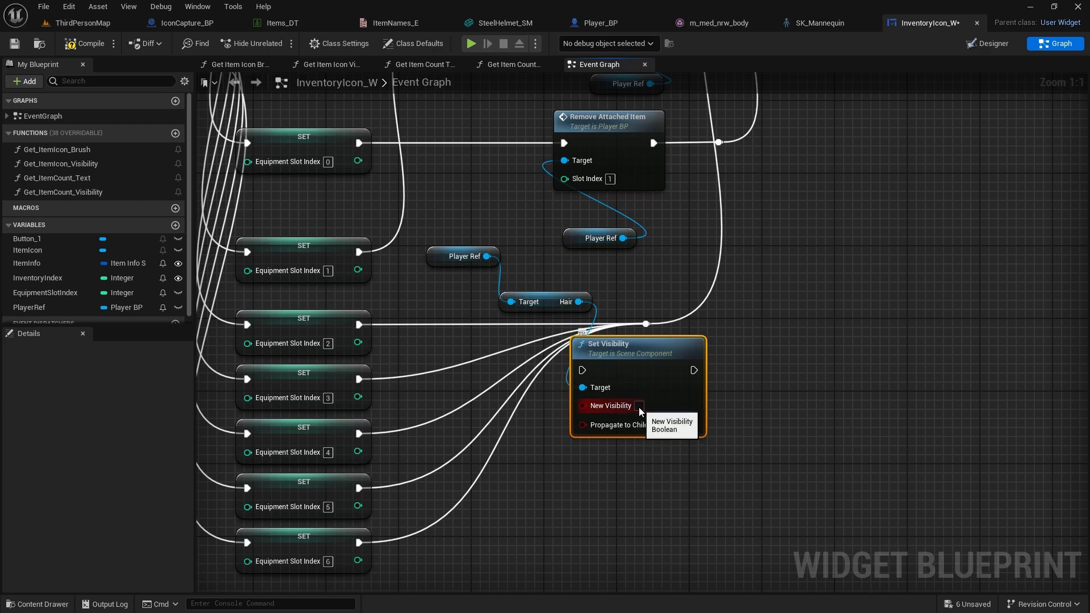
pyautogui.moveTo(645, 351); pyautogui.dragTo(669, 304)
pyautogui.moveTo(359, 324); pyautogui.dragTo(615, 324)
pyautogui.moveTo(684, 318); pyautogui.dragTo(645, 323)
pyautogui.moveTo(645, 323); pyautogui.dragTo(681, 331, button='right')
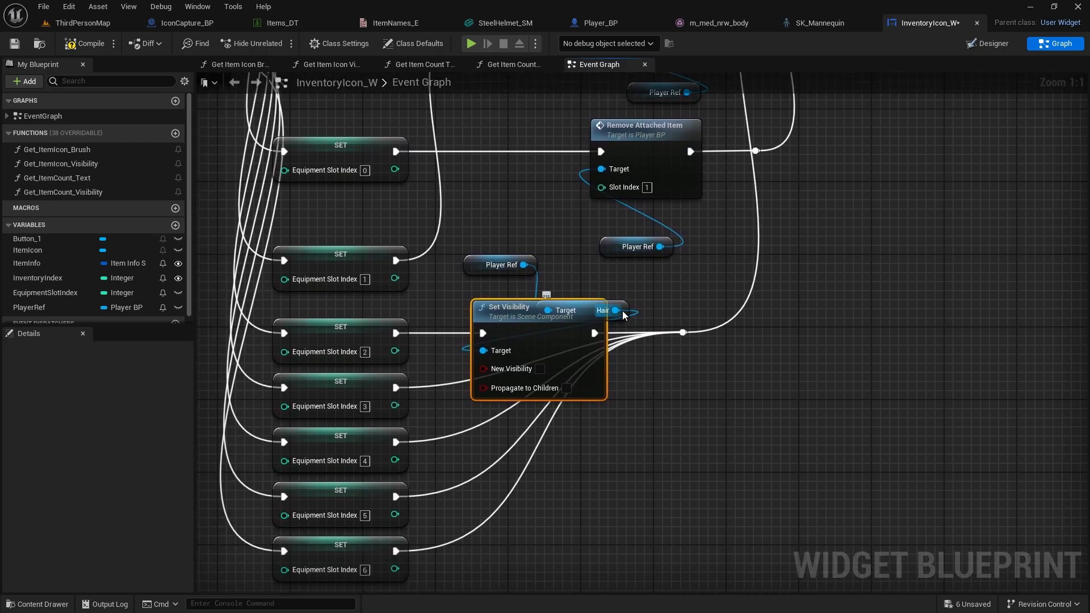
# - Arrange Player Ref and Hair above Set Visibility, move the SET nodes for slots 3 to 6 down, and save the widget
pyautogui.moveTo(626, 312); pyautogui.dragTo(597, 294)
pyautogui.moveTo(486, 266); pyautogui.dragTo(505, 239)
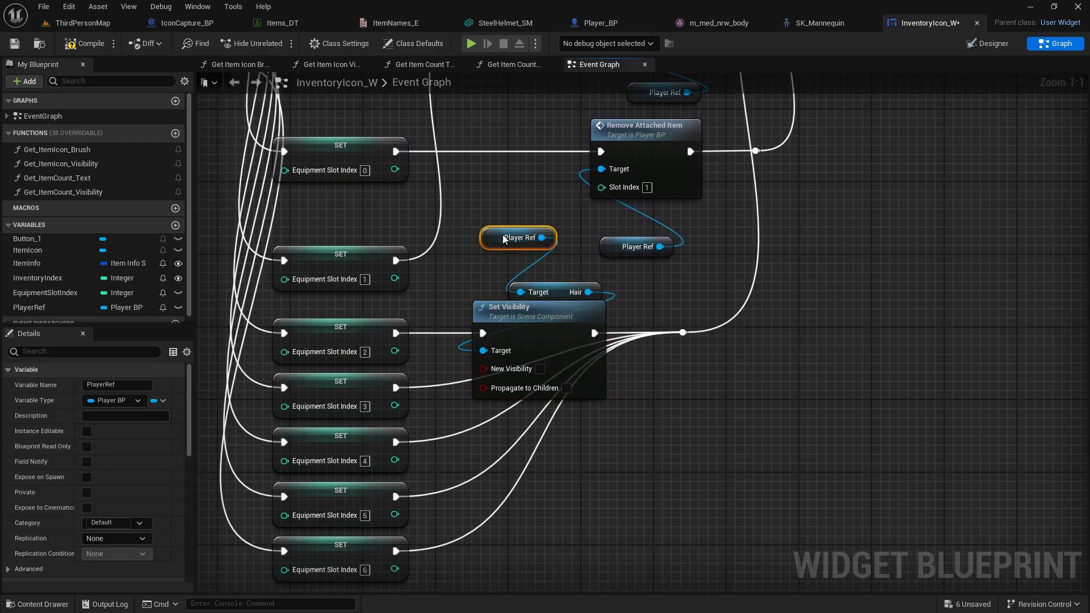
pyautogui.click(559, 292)
pyautogui.scroll(-2, 592, 498)
pyautogui.scroll(1, 621, 389)
pyautogui.moveTo(366, 411); pyautogui.dragTo(434, 284)
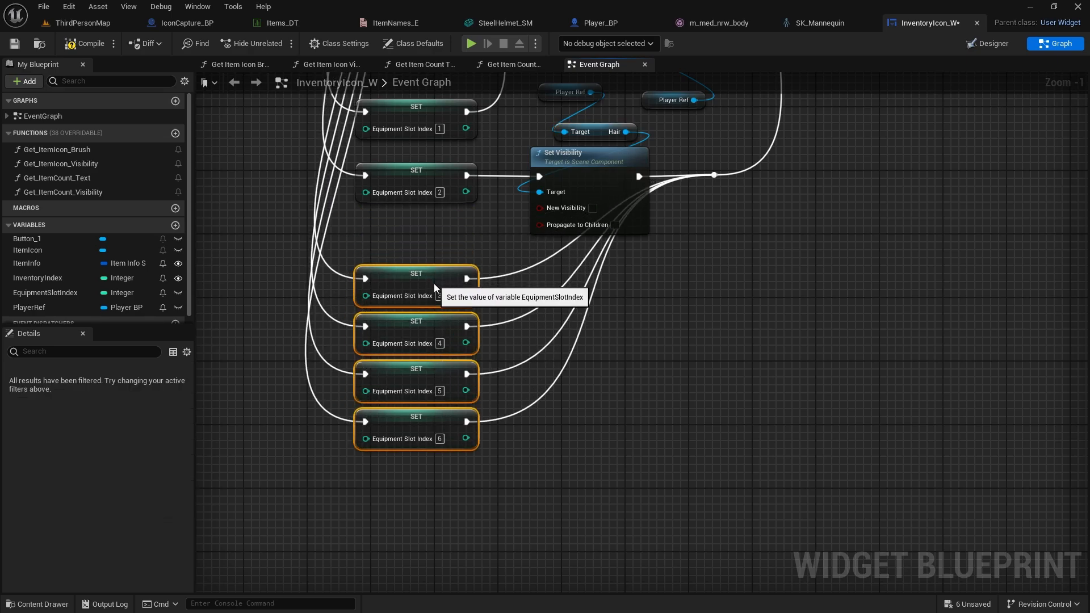
pyautogui.click(434, 284)
pyautogui.click(660, 297)
pyautogui.moveTo(660, 297); pyautogui.dragTo(585, 423, button='right')
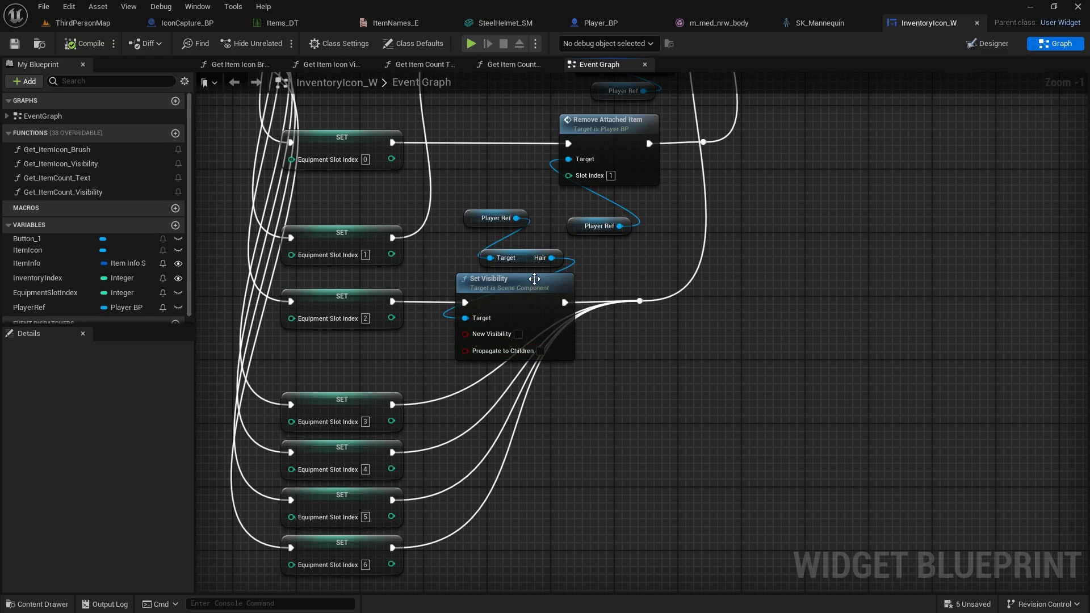
# - Check the Attach Item chain in InventoryIcon_W, and open the RemoveAttachedItem function at its entry node in Player_BP
pyautogui.moveTo(701, 299); pyautogui.dragTo(599, 370, button='right')
pyautogui.hotkey('ctrl', 'space')
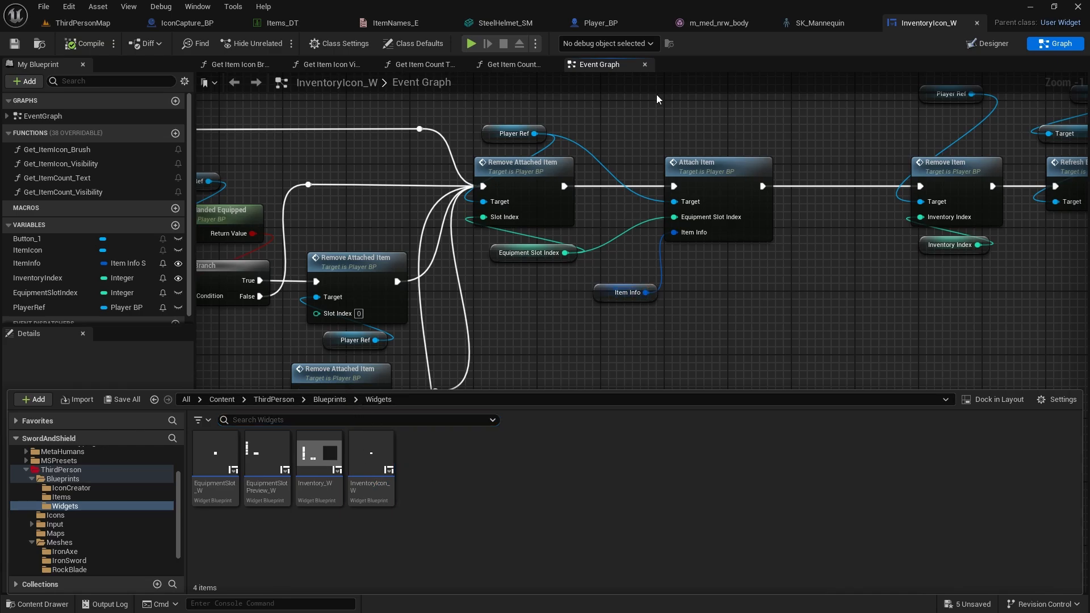
pyautogui.click(599, 23)
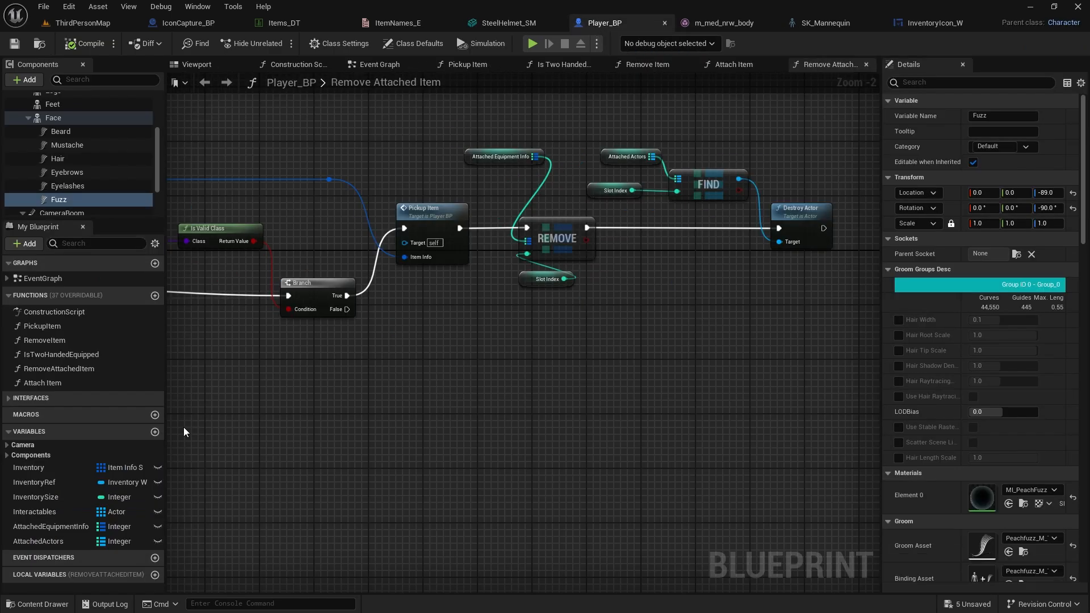
pyautogui.click(66, 368)
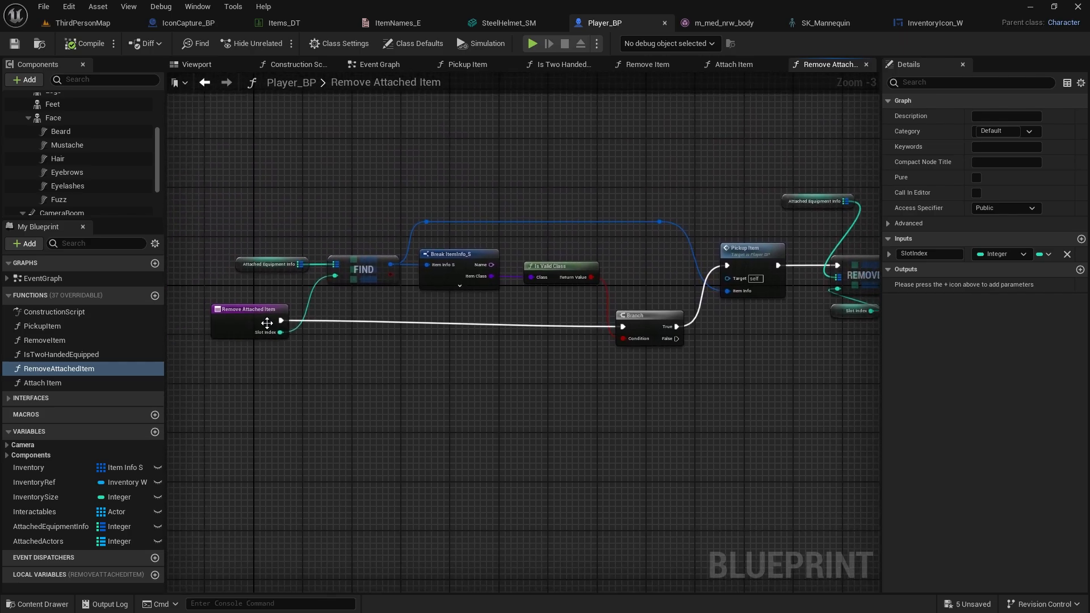
# - Shift the REMOVE, FIND and Destroy Actor nodes further along and insert a Branch between Pickup Item and REMOVE in Remove Attached Item
pyautogui.moveTo(681, 358); pyautogui.dragTo(361, 352, button='right')
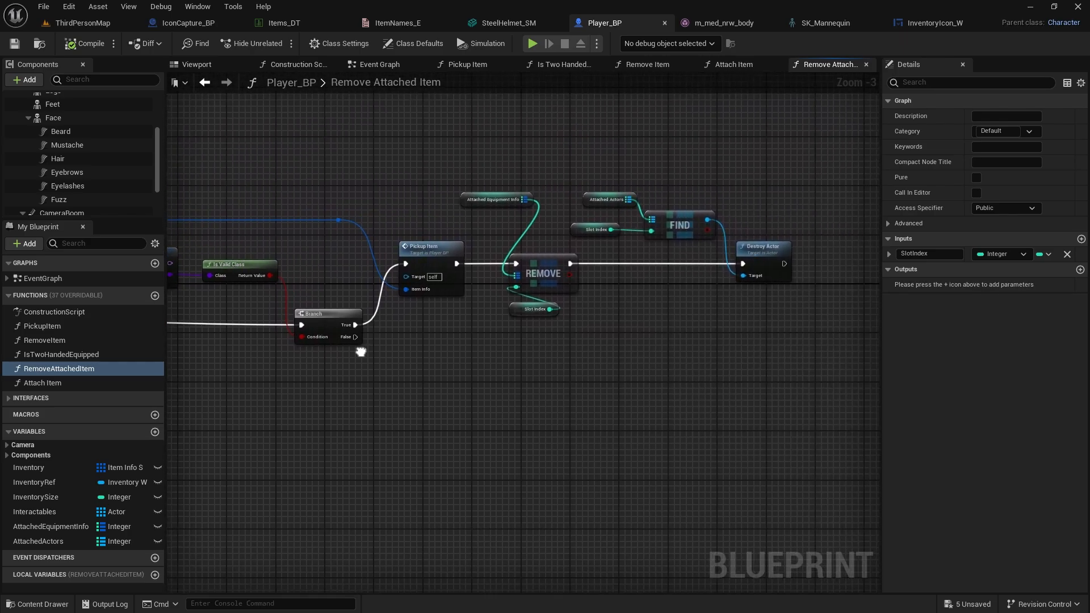
pyautogui.moveTo(500, 340); pyautogui.dragTo(416, 341, button='right')
pyautogui.moveTo(420, 342); pyautogui.dragTo(702, 196)
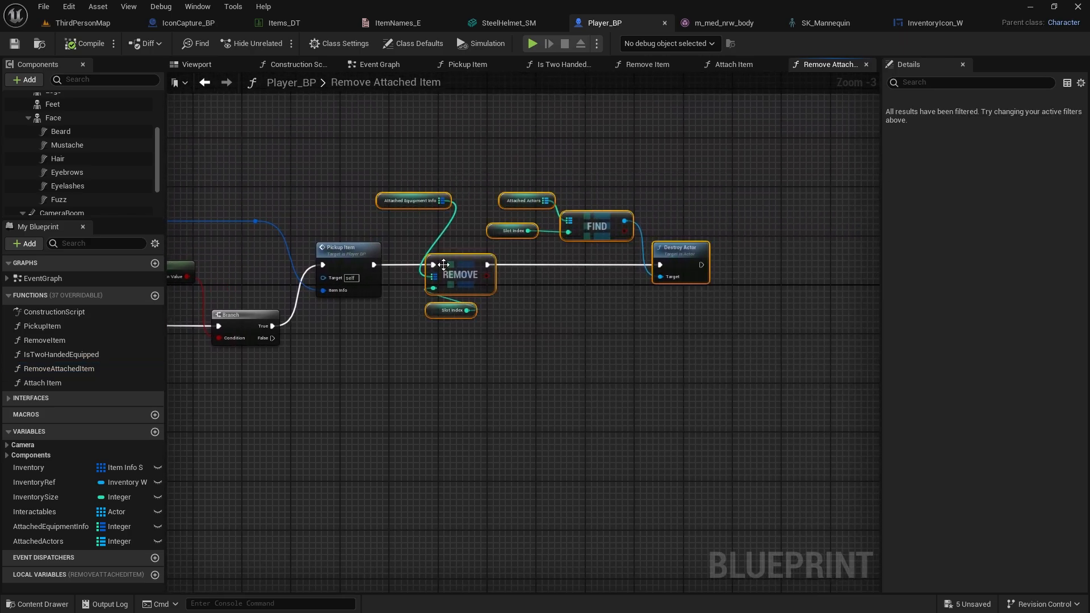
pyautogui.moveTo(489, 271); pyautogui.dragTo(655, 263)
pyautogui.moveTo(443, 308); pyautogui.dragTo(632, 289, button='right')
pyautogui.click(619, 241)
pyautogui.moveTo(622, 245); pyautogui.dragTo(816, 245)
# - Expand Break ItemInfo_S, compare Item Type with Head using an Equal node, and wire the result to the new Branch's Condition
pyautogui.moveTo(530, 345); pyautogui.dragTo(643, 308, button='right')
pyautogui.moveTo(433, 237); pyautogui.dragTo(370, 236, button='right')
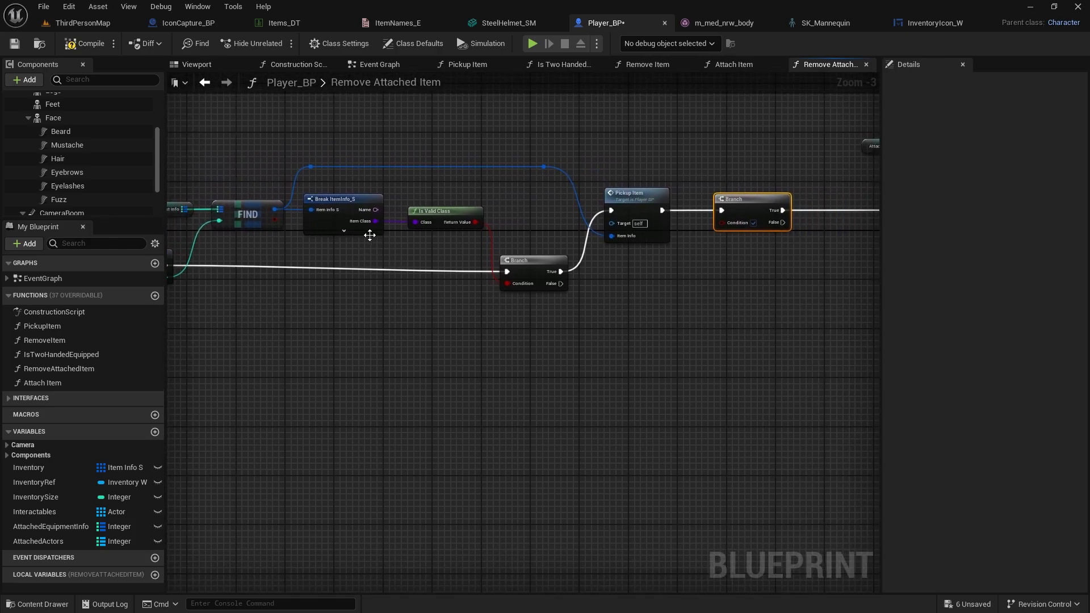
pyautogui.click(351, 231)
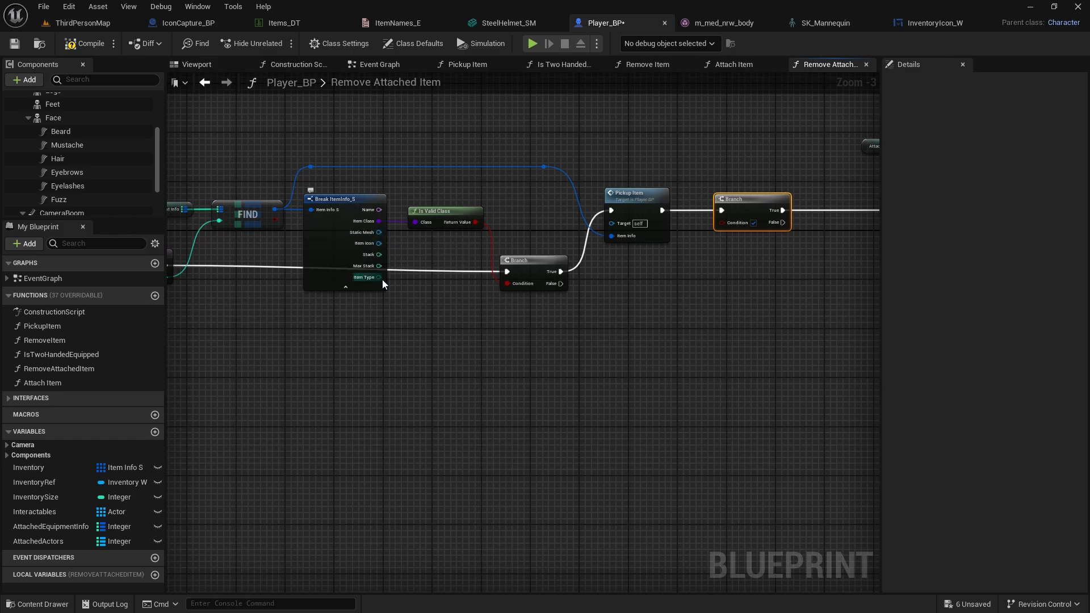
pyautogui.moveTo(378, 278); pyautogui.dragTo(611, 353)
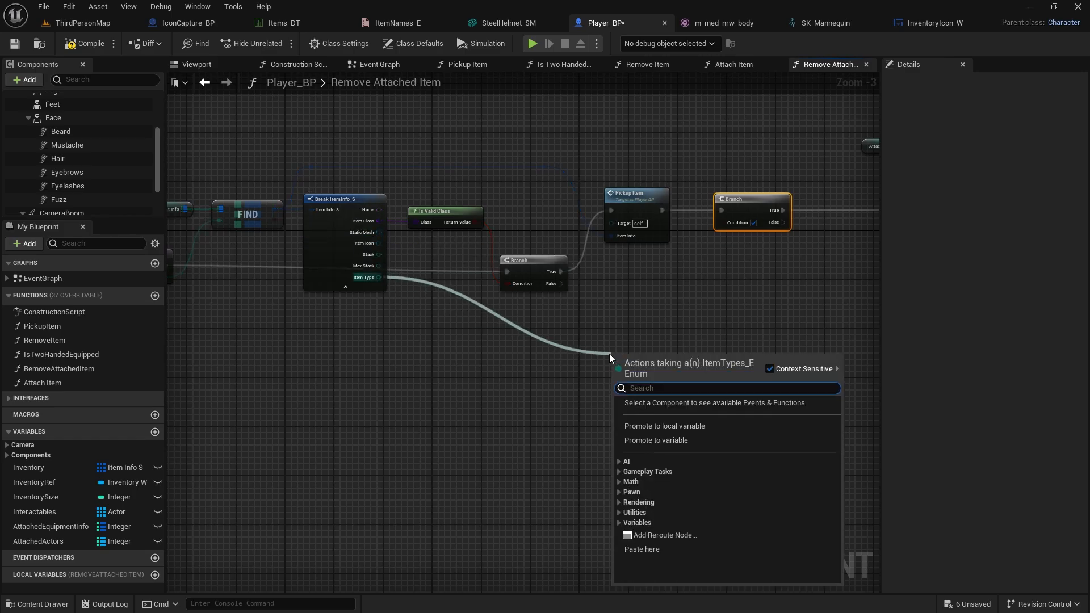
pyautogui.write('==')
pyautogui.click(658, 424)
pyautogui.moveTo(709, 329); pyautogui.dragTo(576, 282, button='right')
pyautogui.click(526, 324)
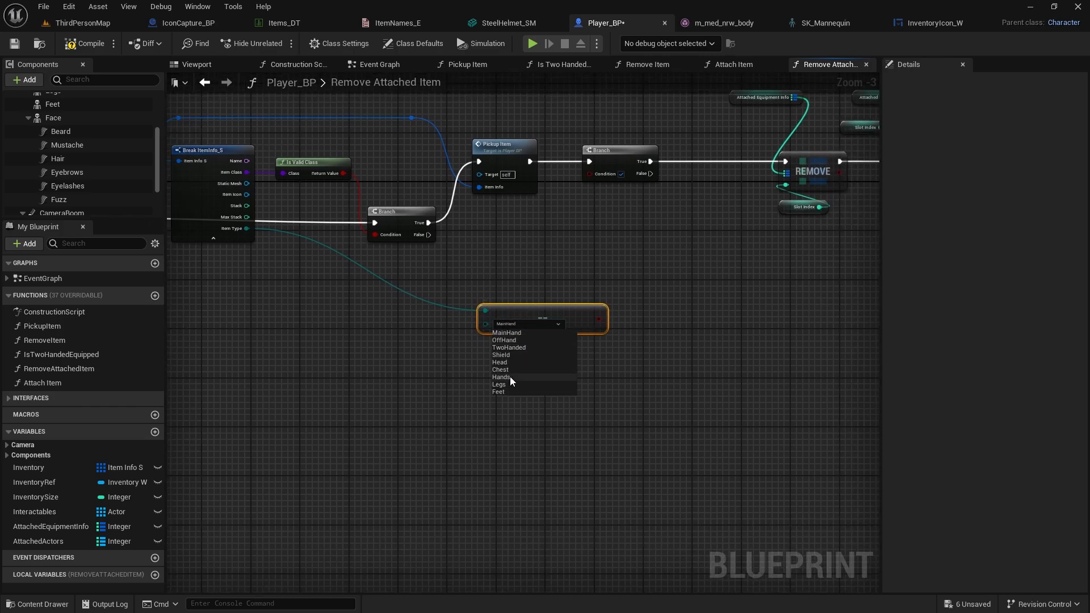
pyautogui.click(505, 363)
pyautogui.moveTo(648, 313); pyautogui.dragTo(554, 340, button='right')
pyautogui.moveTo(554, 340); pyautogui.dragTo(549, 198)
# - Make room before REMOVE and insert a Set Visibility node for Hair, with New Visibility enabled, on the new Branch's True path
pyautogui.moveTo(589, 223); pyautogui.dragTo(515, 298, button='right')
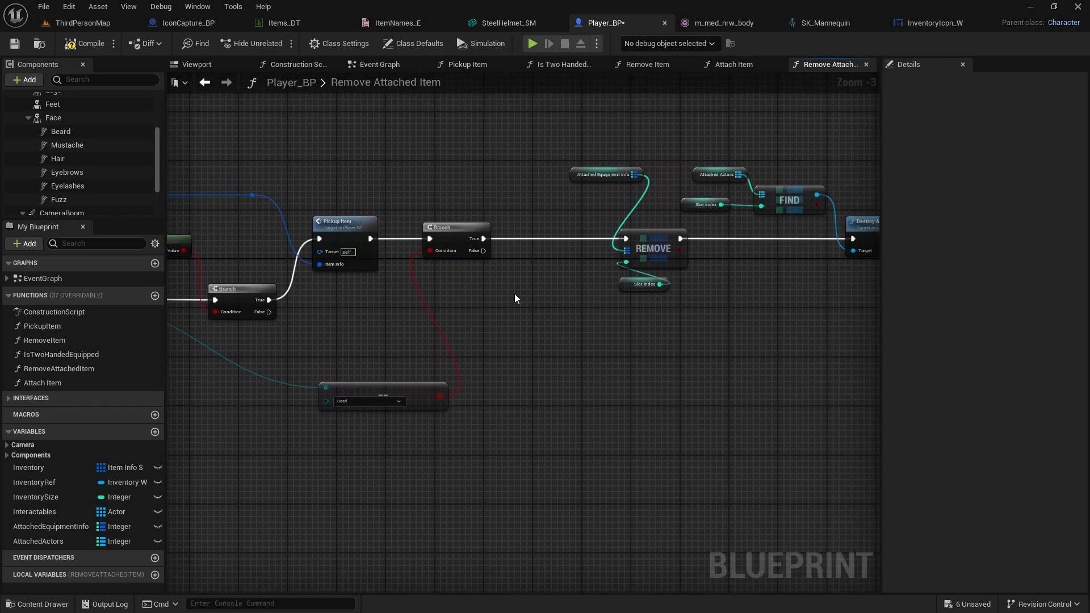
pyautogui.moveTo(571, 346); pyautogui.dragTo(434, 351, button='right')
pyautogui.moveTo(426, 332); pyautogui.dragTo(742, 180)
pyautogui.moveTo(525, 245); pyautogui.dragTo(629, 243)
pyautogui.click(474, 291)
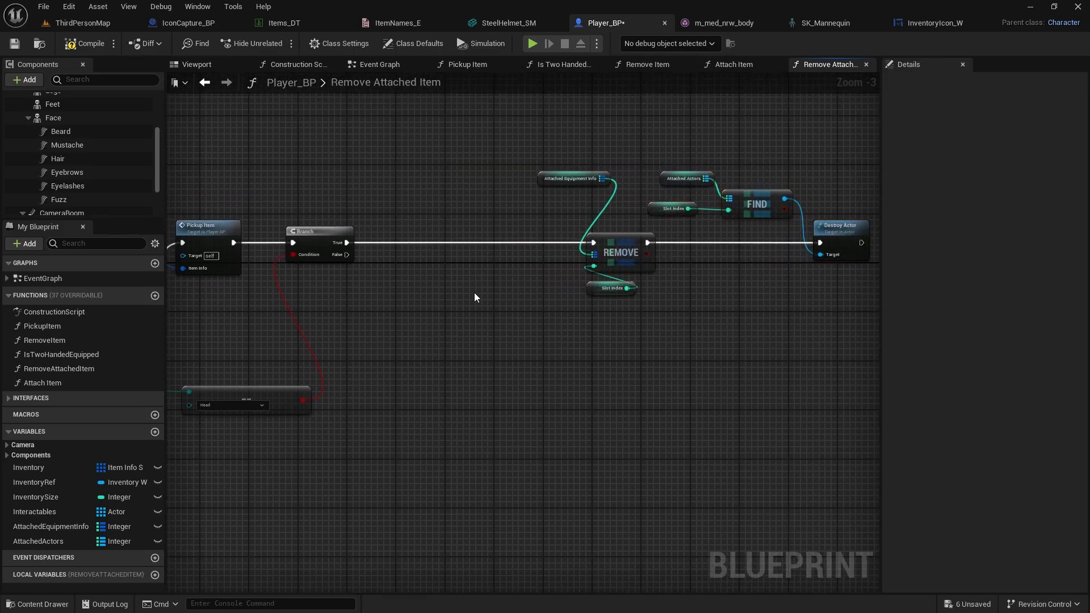
pyautogui.click(57, 158)
pyautogui.moveTo(57, 158); pyautogui.dragTo(398, 229)
pyautogui.write('set visi')
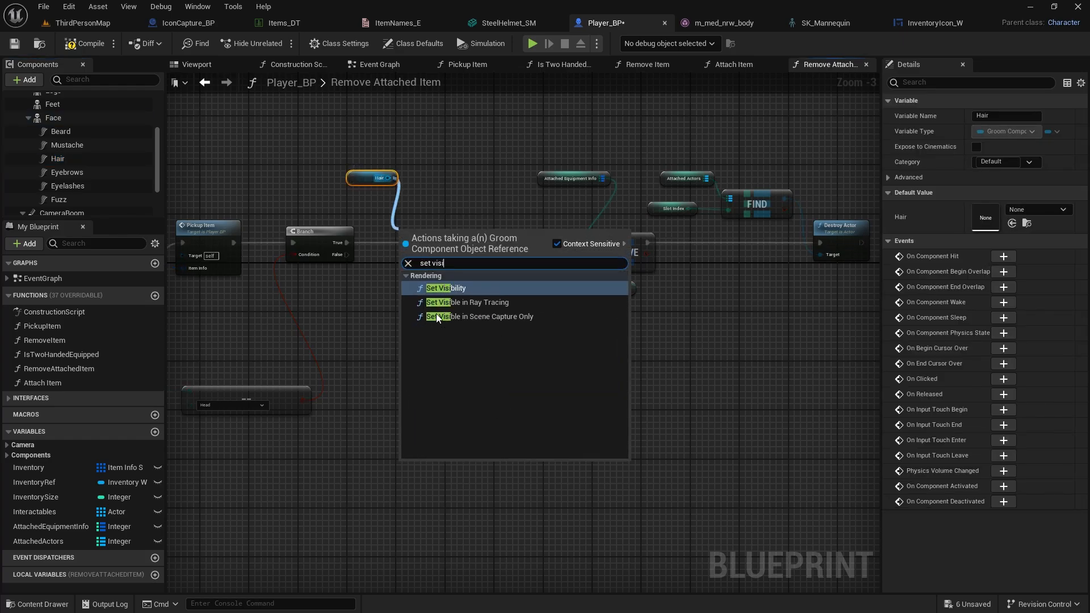
pyautogui.click(458, 288)
pyautogui.moveTo(352, 243); pyautogui.dragTo(596, 243)
# - Wire the new Branch's False output to REMOVE, route that wire below Set Visibility with two reroute points, and save Player_BP
pyautogui.scroll(3, 431, 267)
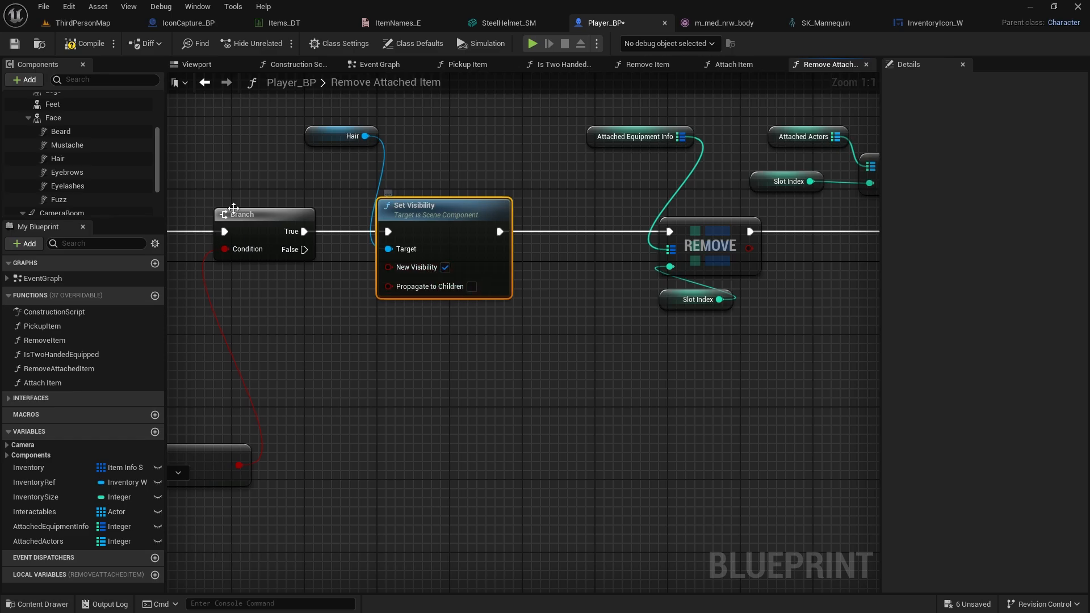
pyautogui.click(340, 301)
pyautogui.scroll(-1, 340, 299)
pyautogui.moveTo(341, 300); pyautogui.dragTo(456, 256, button='right')
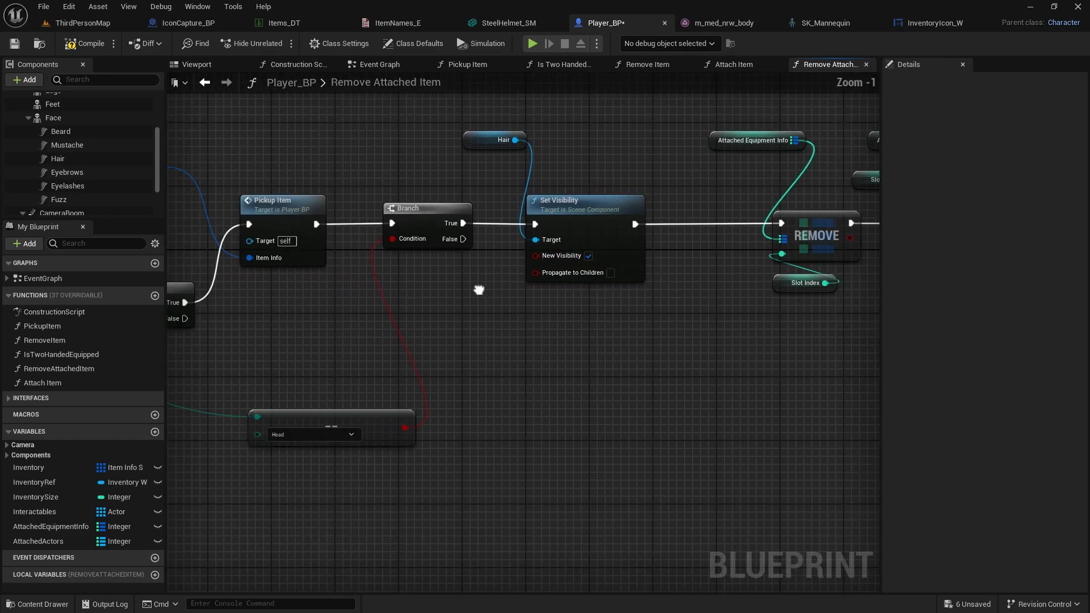
pyautogui.moveTo(452, 242); pyautogui.dragTo(772, 226)
pyautogui.moveTo(662, 304); pyautogui.dragTo(569, 307, button='right')
pyautogui.doubleClick(393, 245)
pyautogui.moveTo(392, 244); pyautogui.dragTo(419, 333)
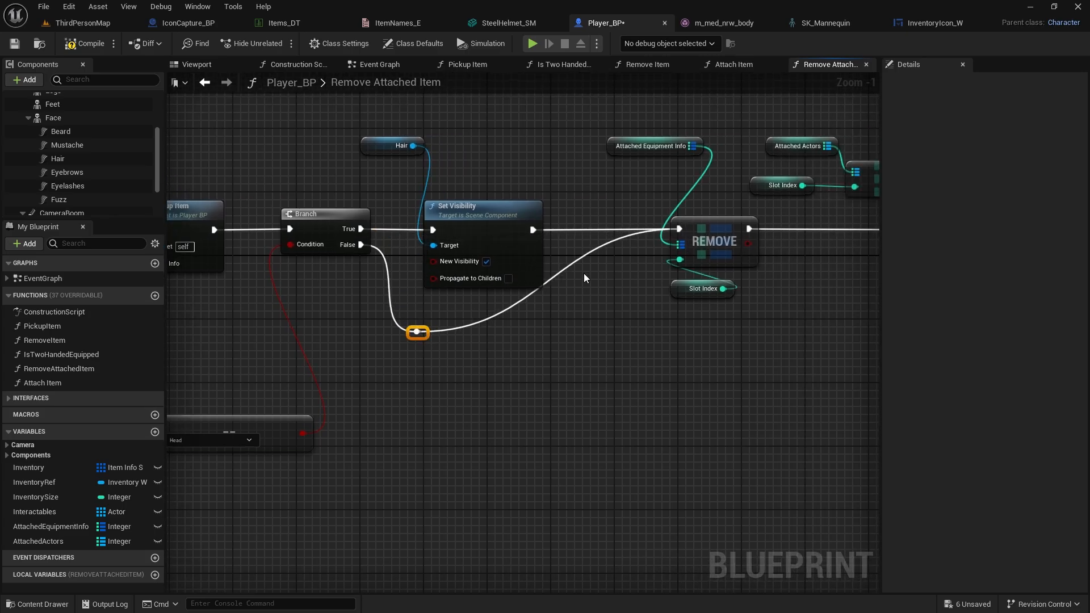
pyautogui.doubleClick(580, 260)
pyautogui.moveTo(584, 260); pyautogui.dragTo(616, 340)
pyautogui.click(517, 365)
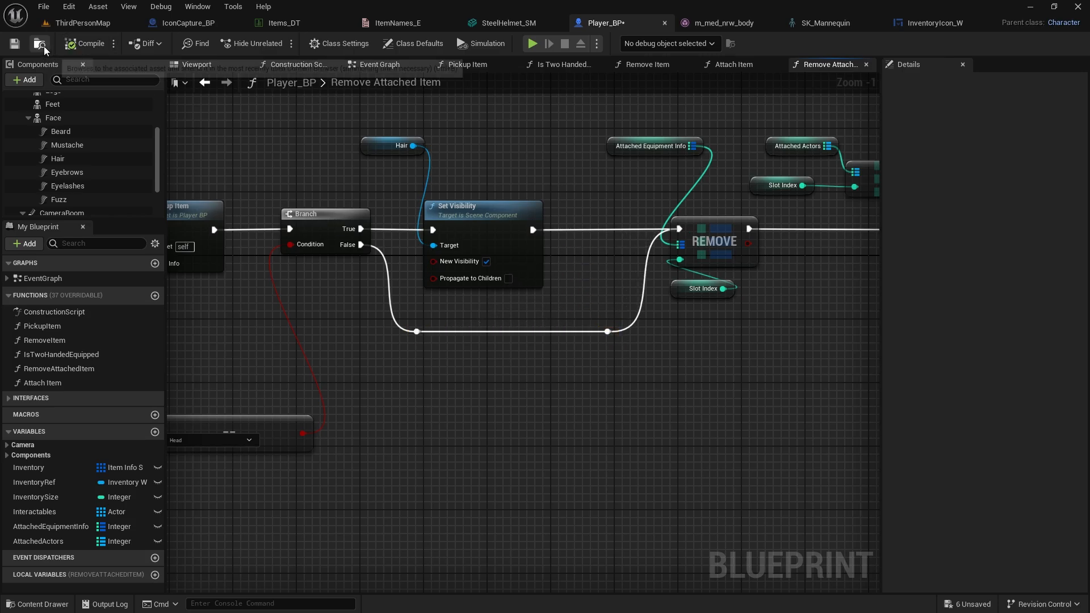
pyautogui.click(14, 45)
# - Play ThirdPersonMap, pick up the nearby items, and equip the steel helmet from the inventory to check the hair
pyautogui.click(79, 25)
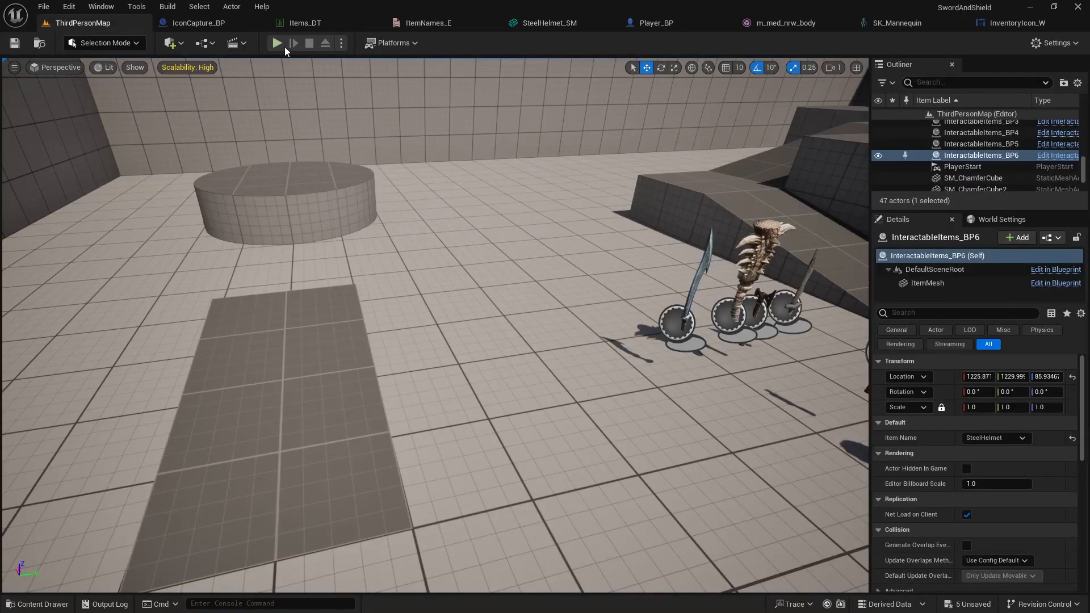
pyautogui.hotkey('alt', 'p')
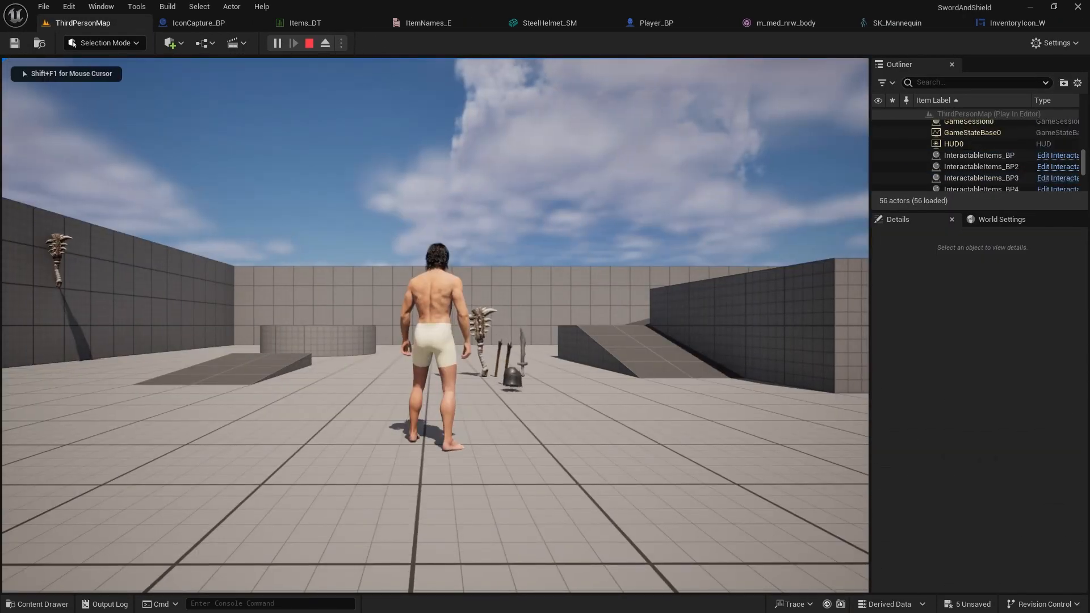
pyautogui.press('w')
pyautogui.press('e')
pyautogui.press('e')
pyautogui.press('Tab')
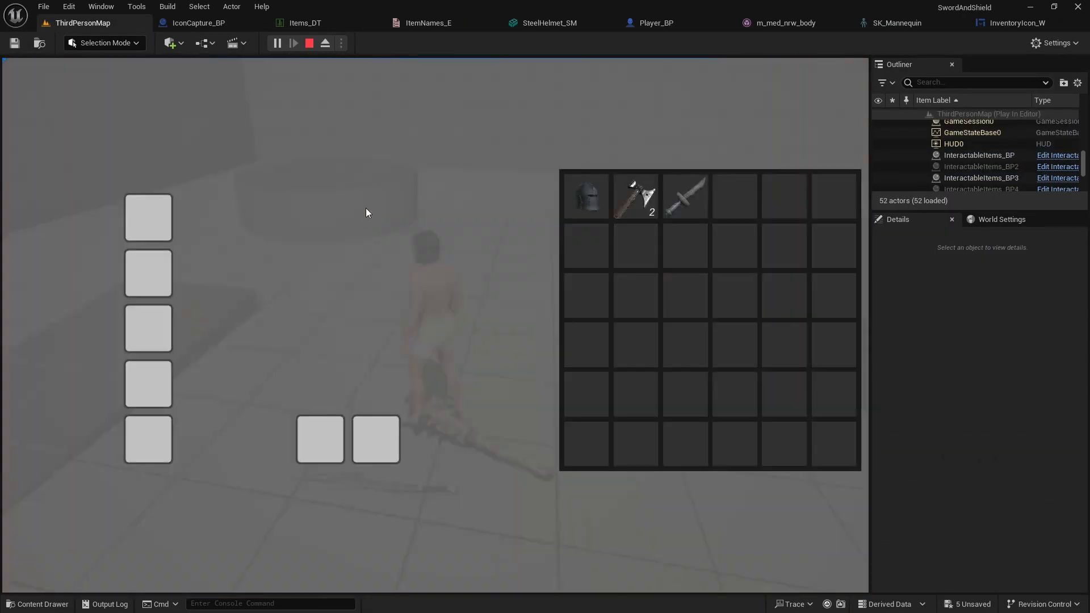
pyautogui.click(582, 199)
pyautogui.press('Tab')
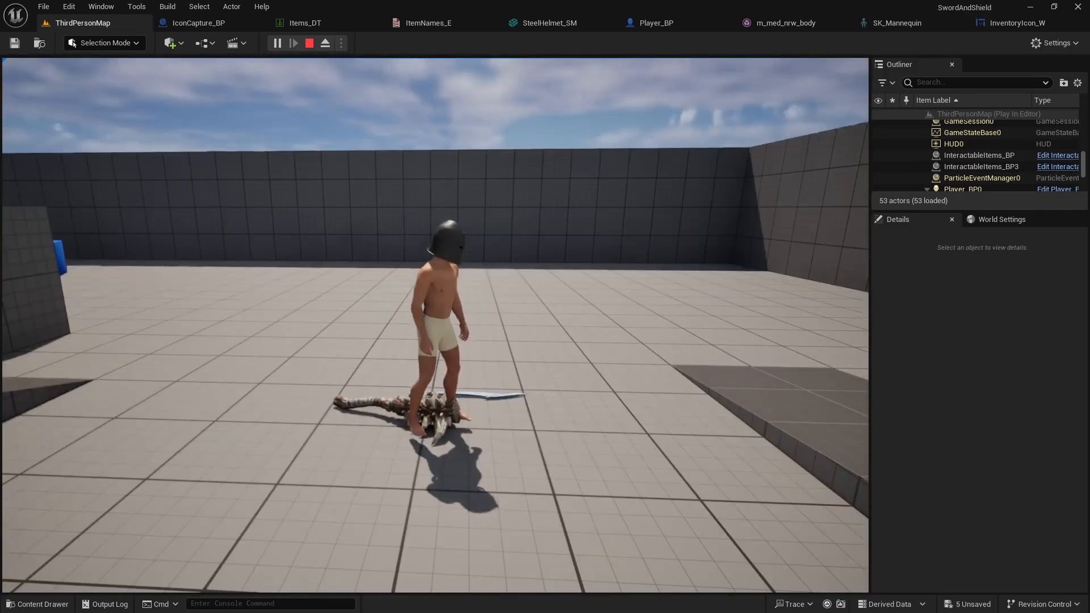
# - Remove the helmet from its equipment slot, run the character around to check the hair, and end the play session
pyautogui.press('Tab')
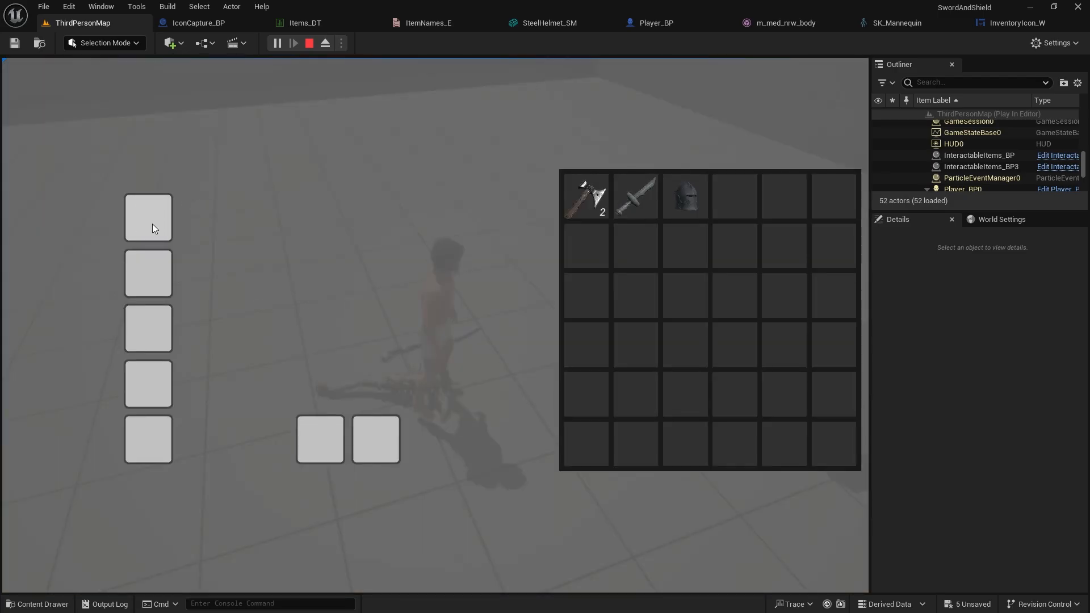
pyautogui.press('Tab')
pyautogui.press('w')
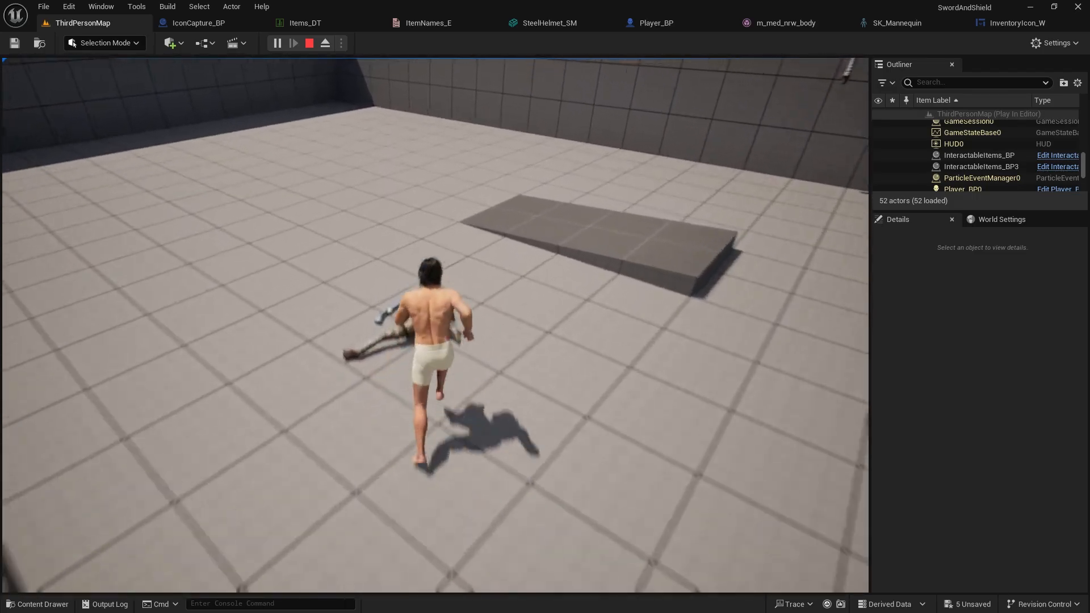
pyautogui.press('Escape')
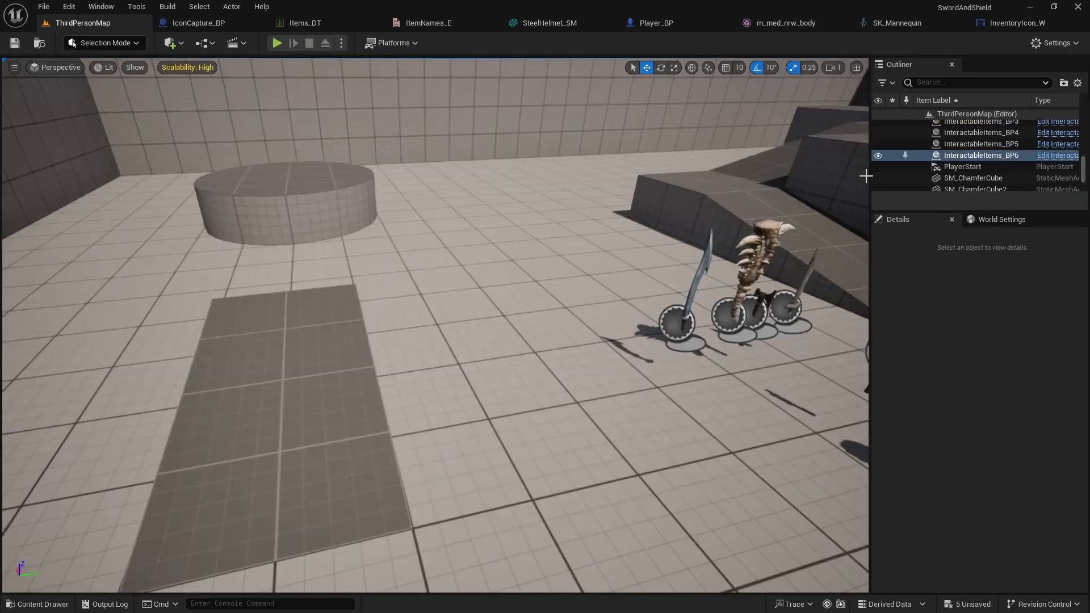